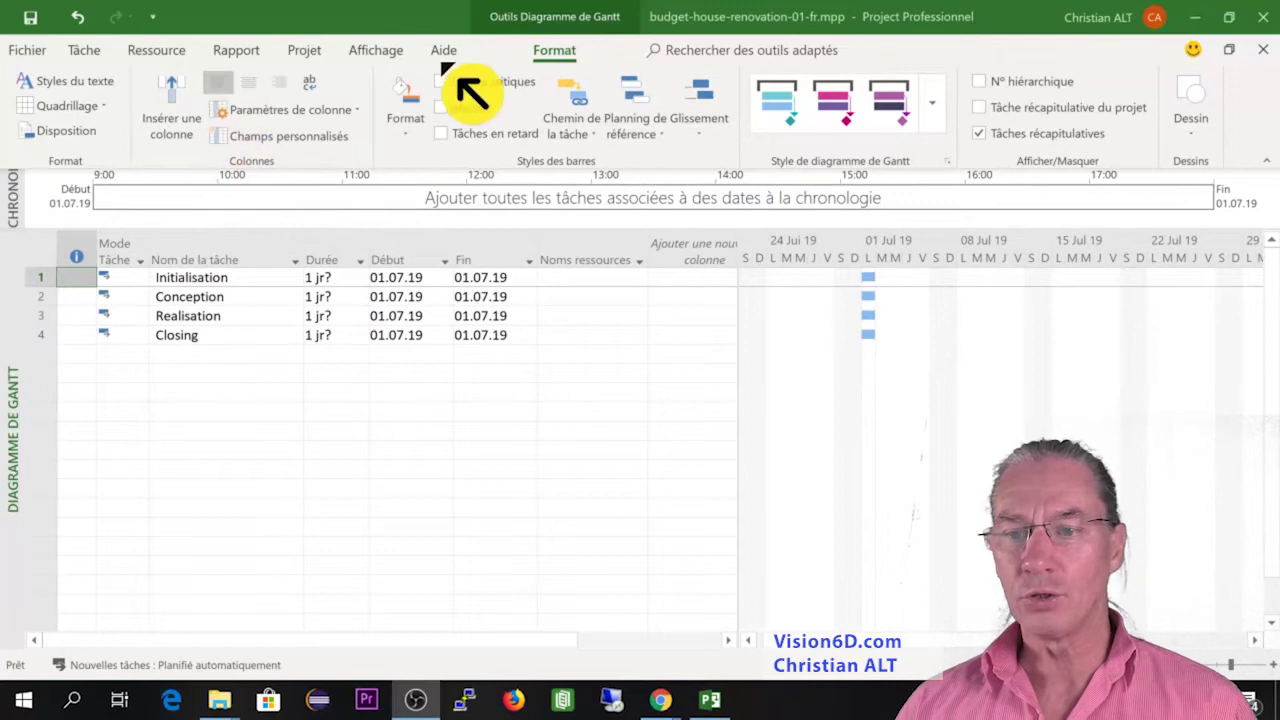
Display the project summary task, Renovation, above the tasks in the Gantt chart and select its name
click(555, 57)
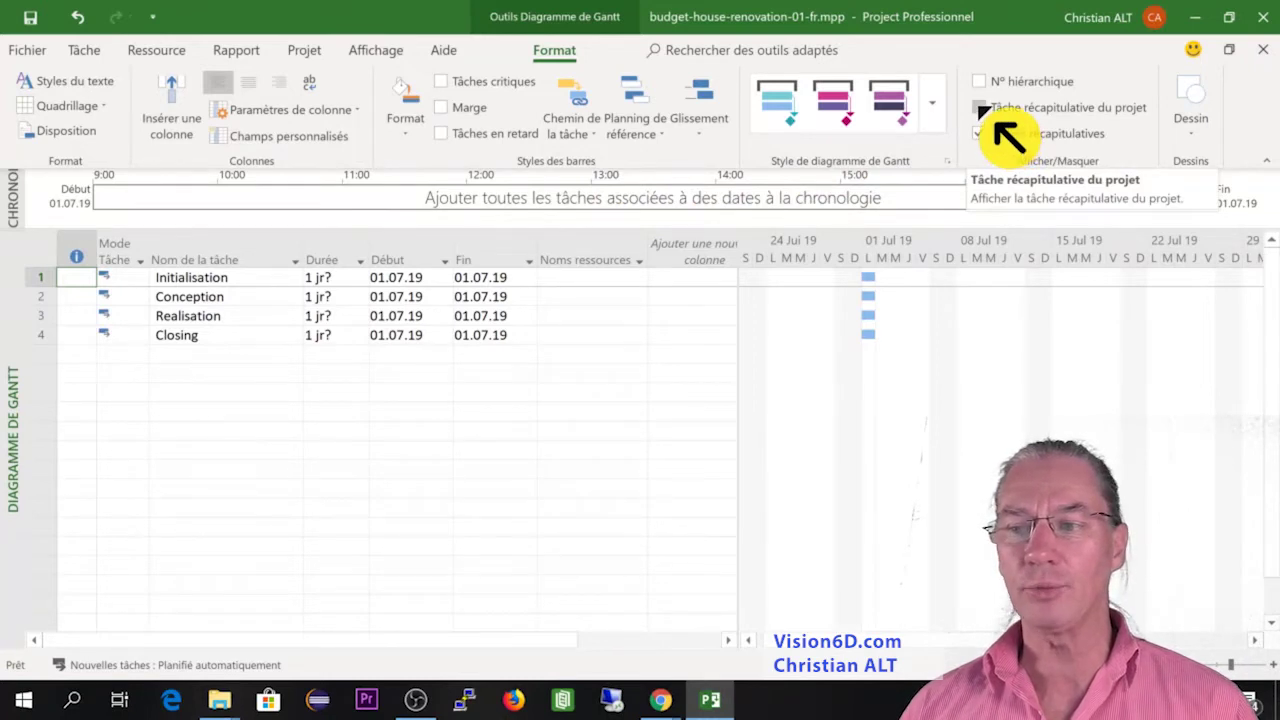
click(980, 108)
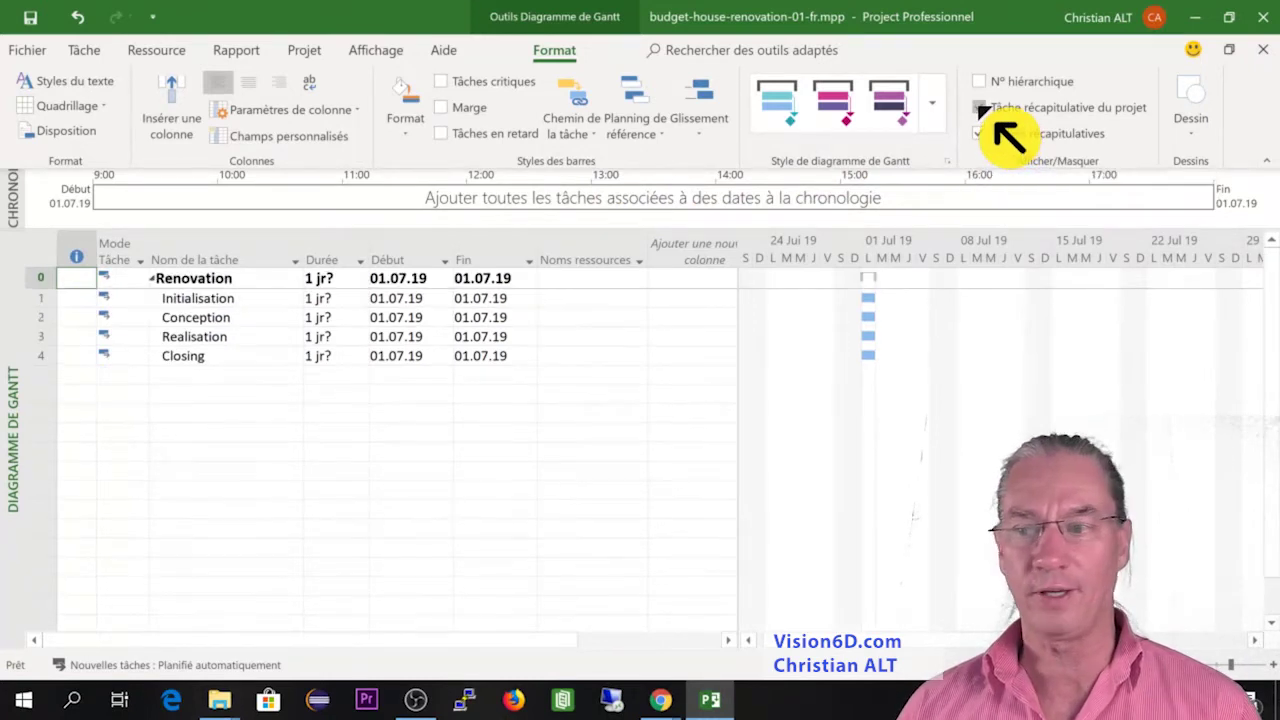
click(190, 280)
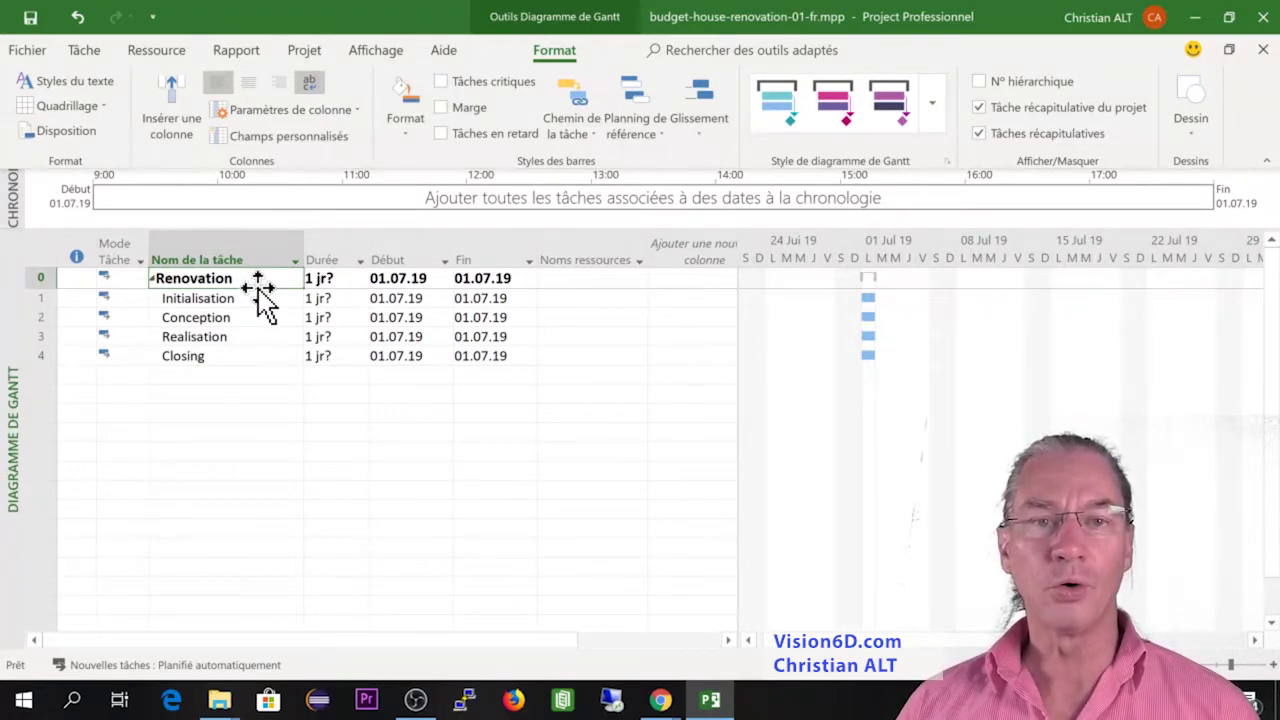
Switch from the Gantt chart to the resource sheet view, Tableau des ressources
click(88, 52)
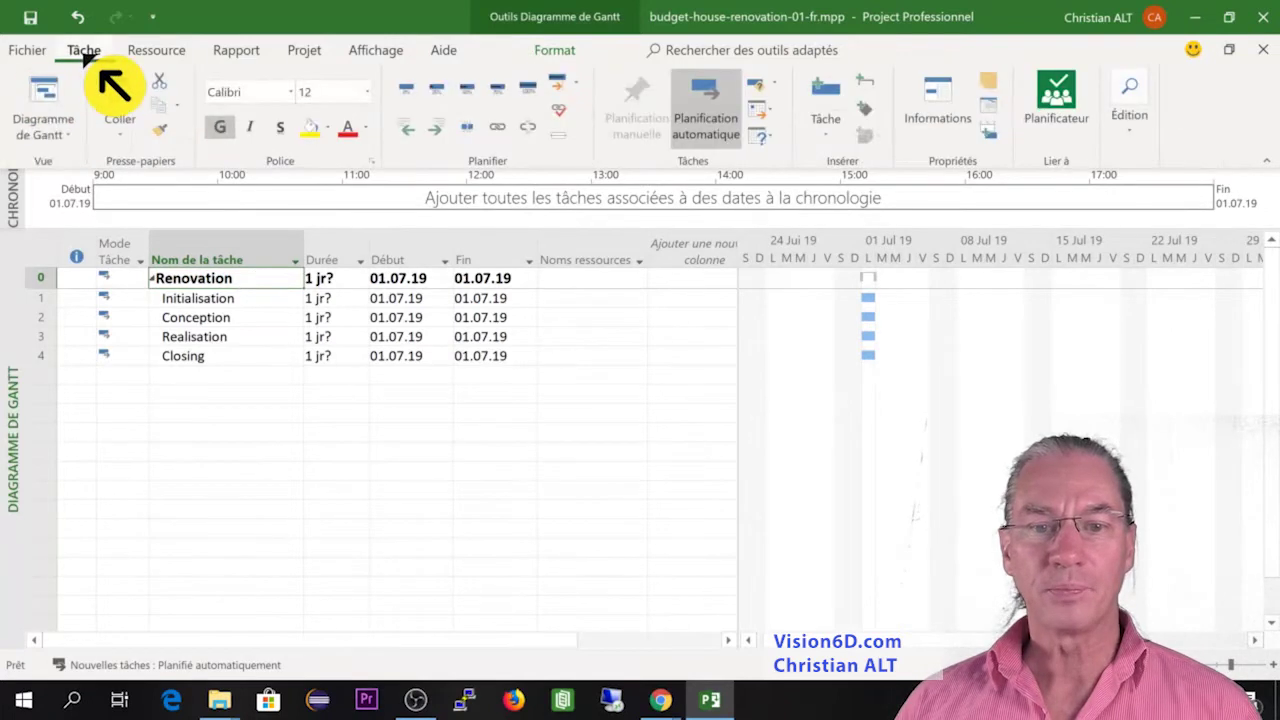
click(70, 138)
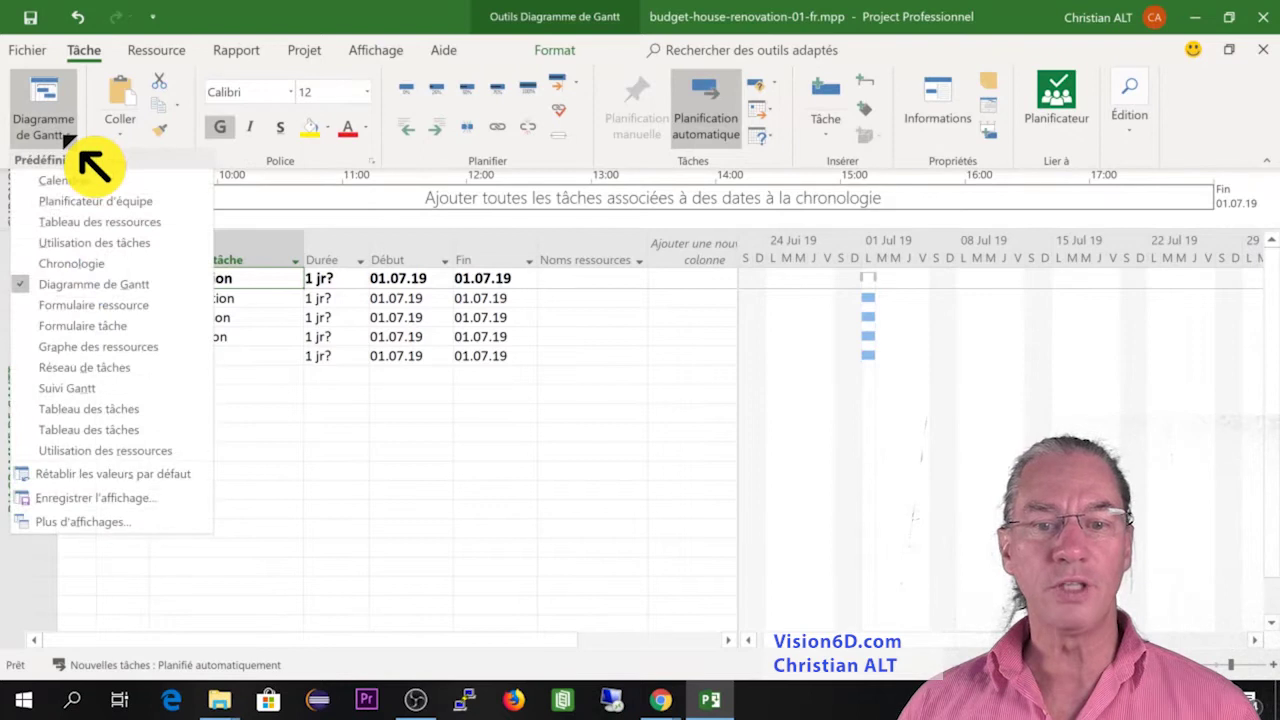
click(75, 226)
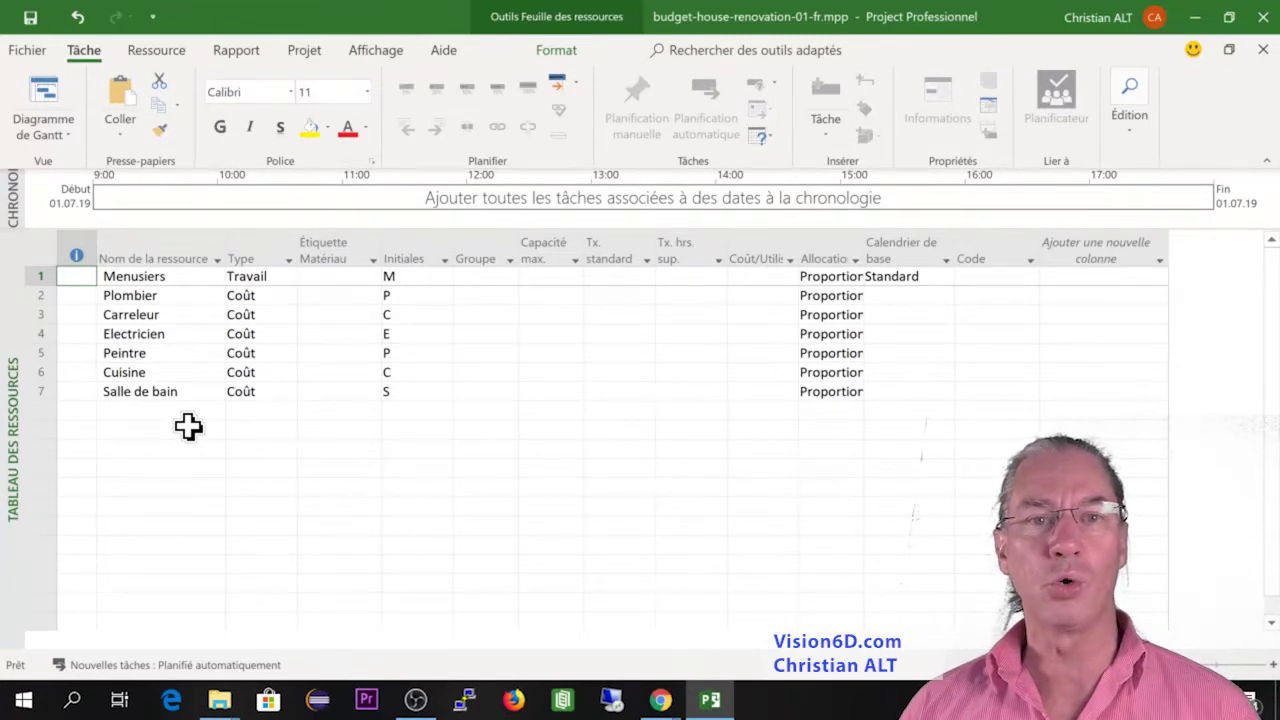
Set the type of the Salle de bain and Menusiers resources to Coût, accepting the effect on existing assignments
click(280, 391)
click(288, 392)
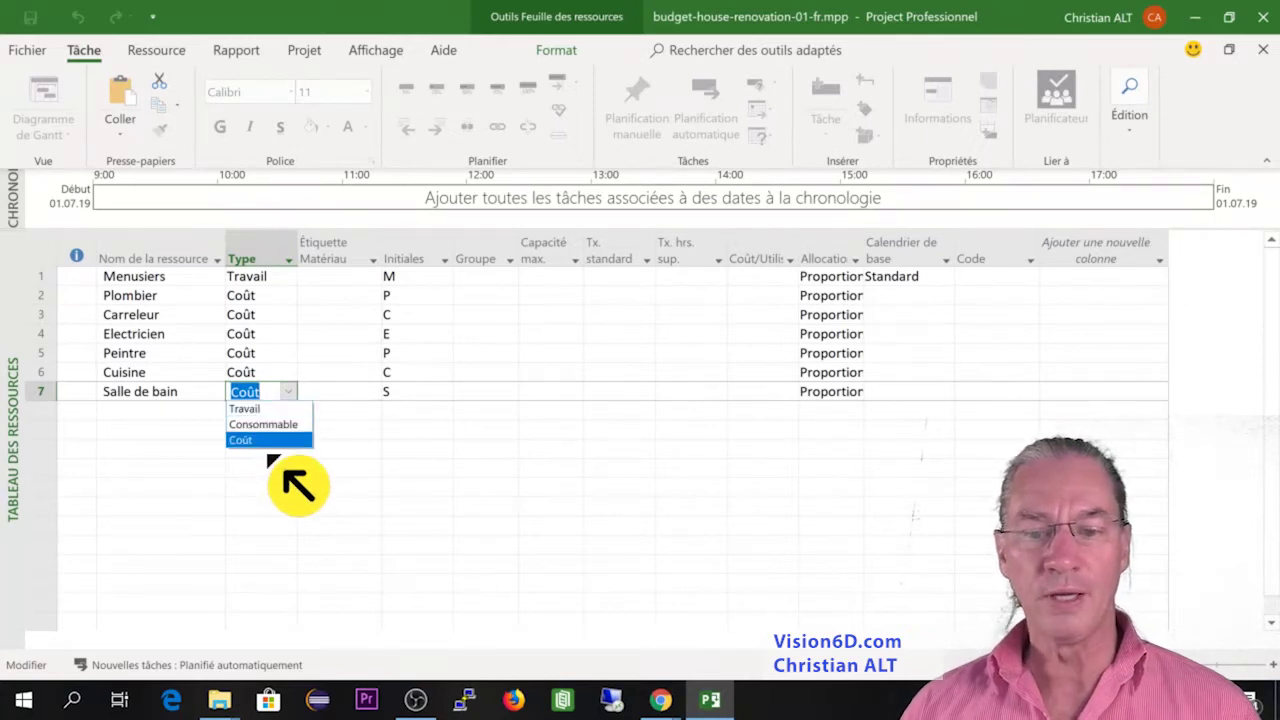
click(268, 440)
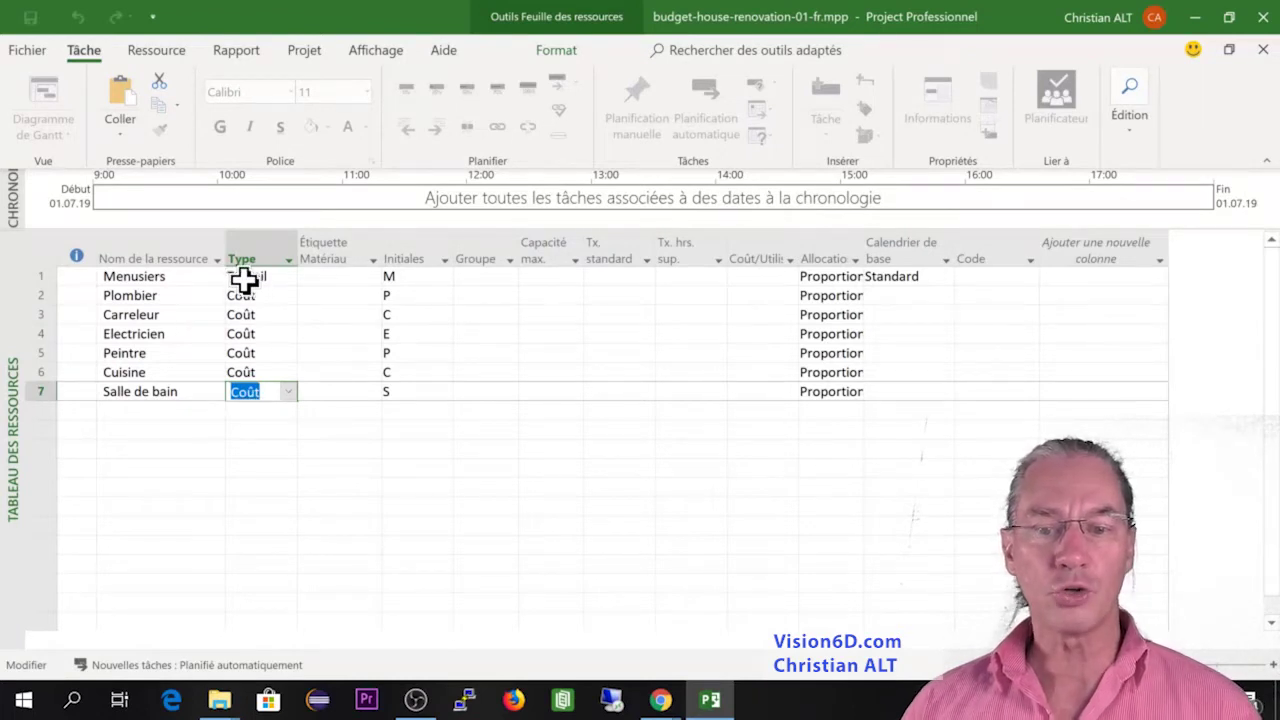
click(290, 281)
click(290, 283)
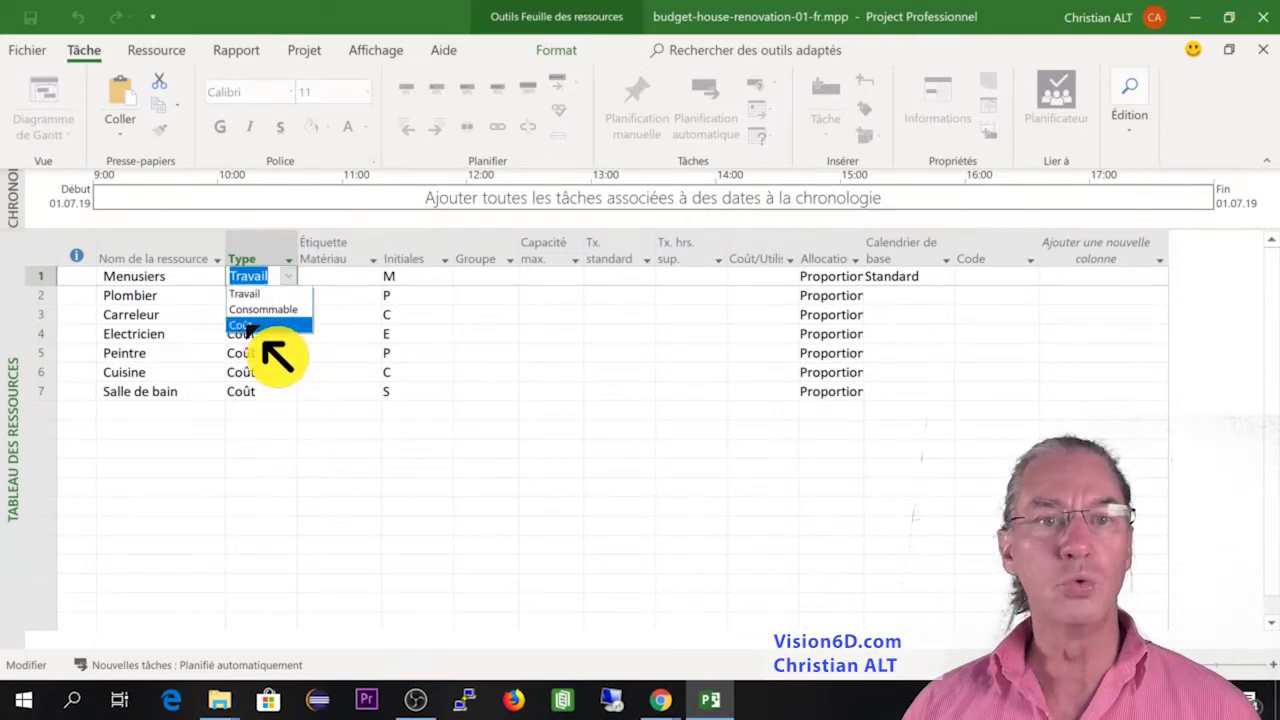
click(247, 326)
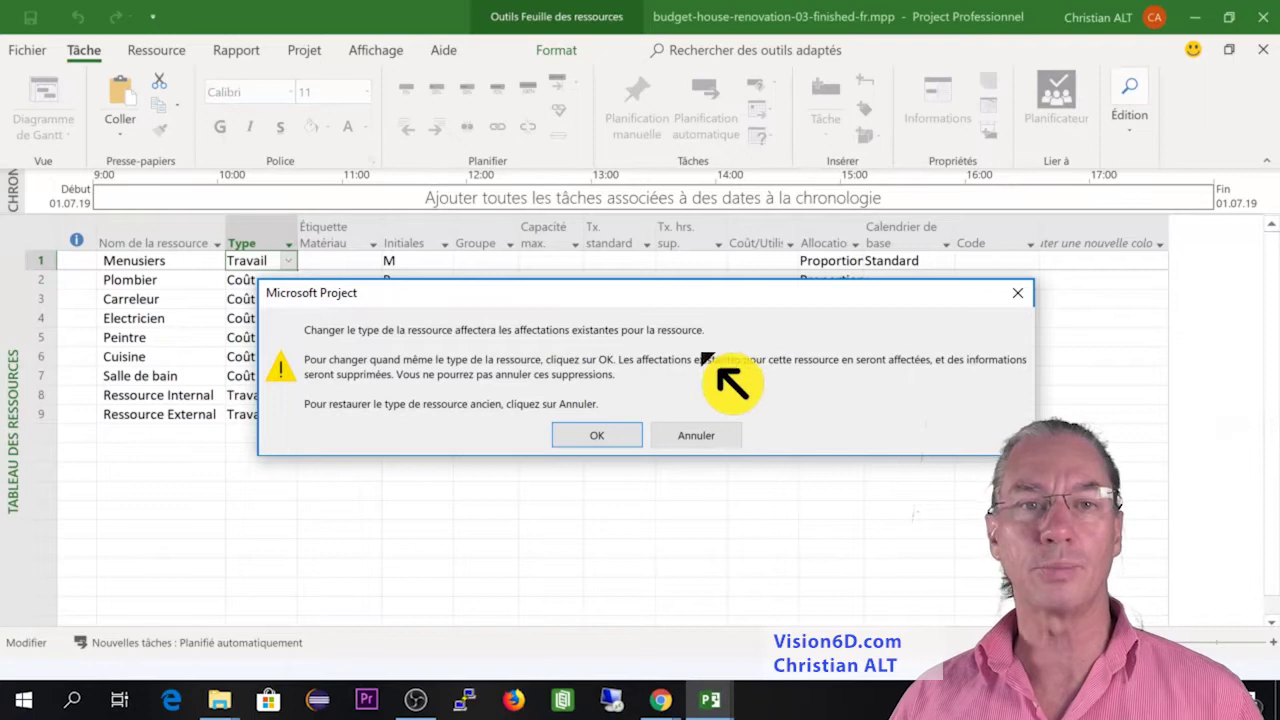
click(600, 436)
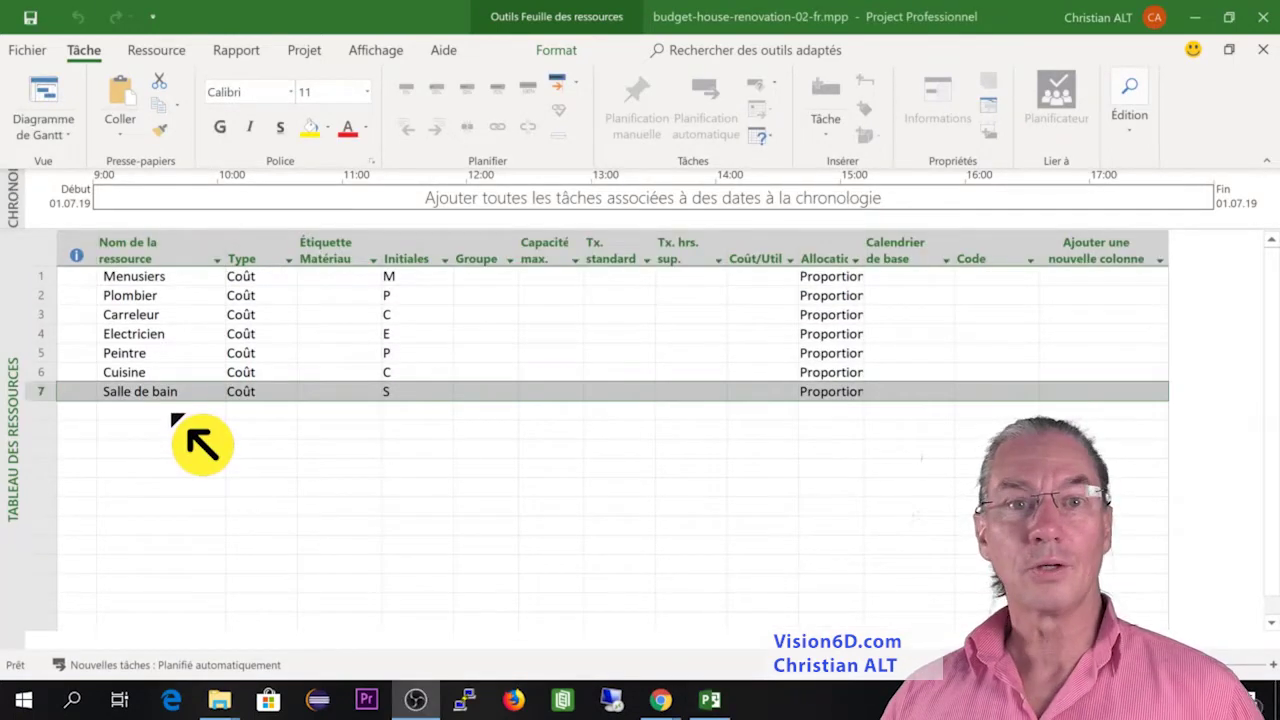
Add a new resource named "Ressource interne" in the first empty row below Salle de bain
click(119, 412)
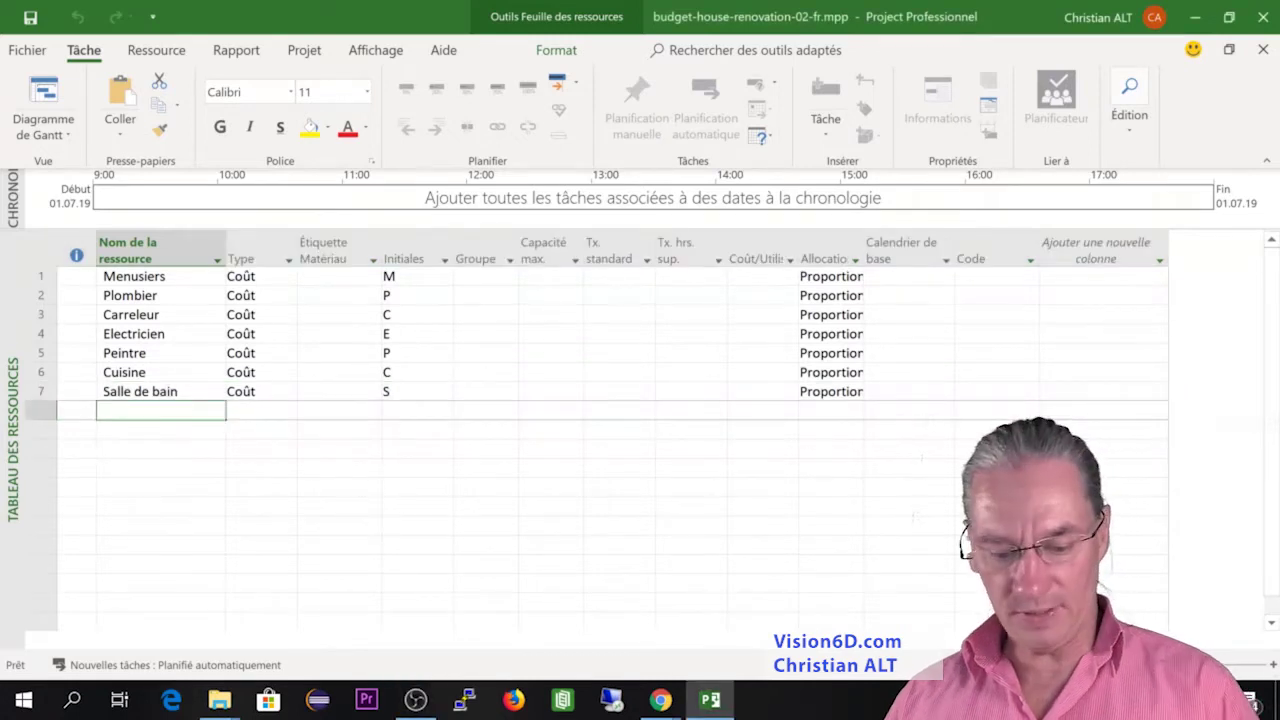
text(Ressour)
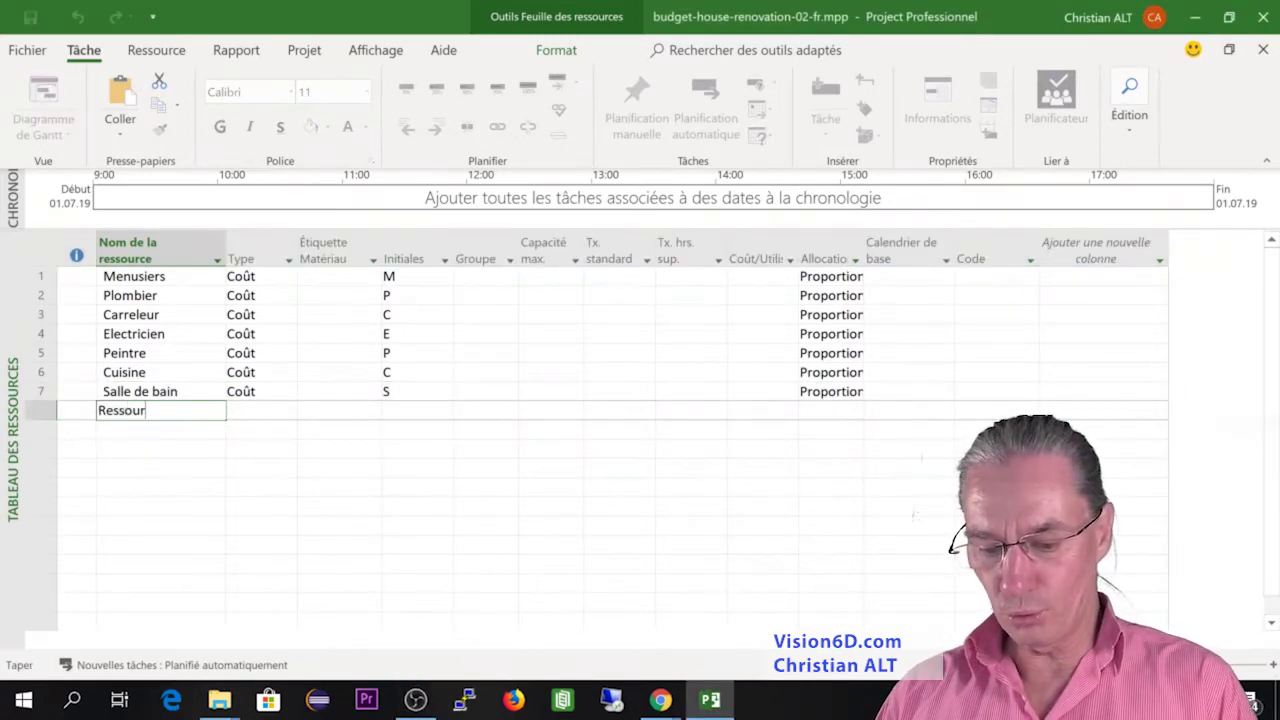
text(ce interne)
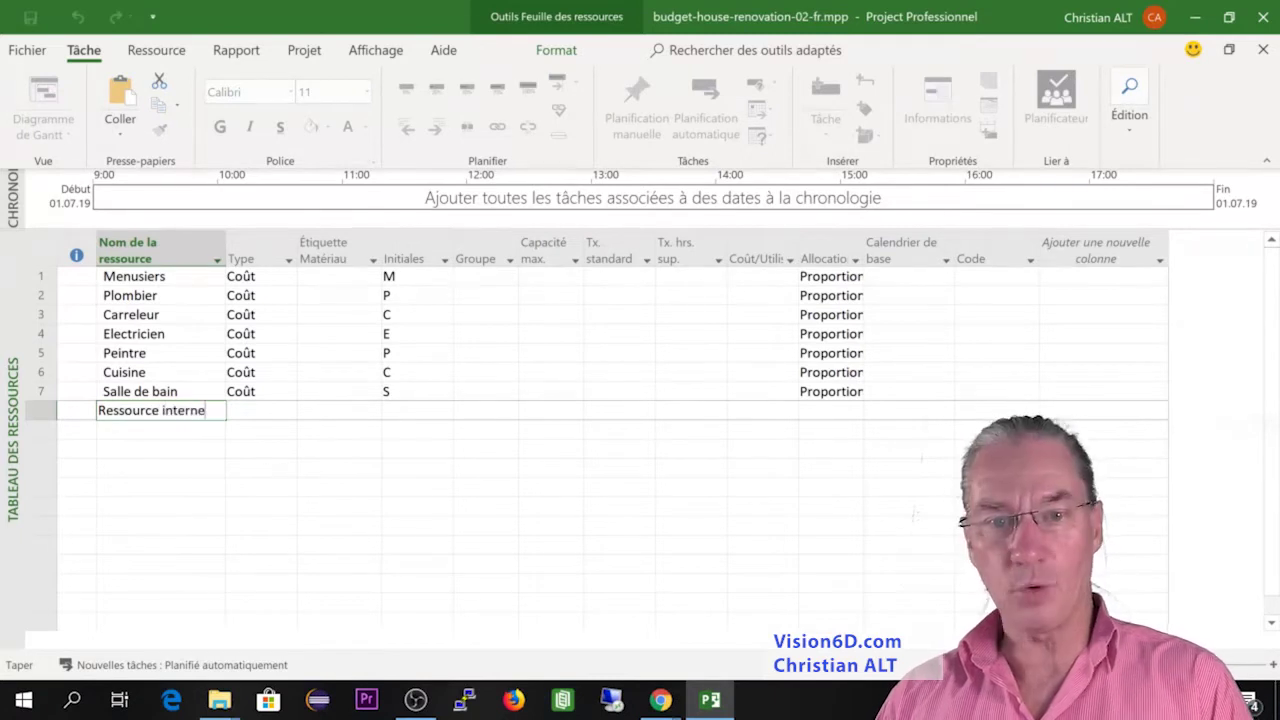
key(Return)
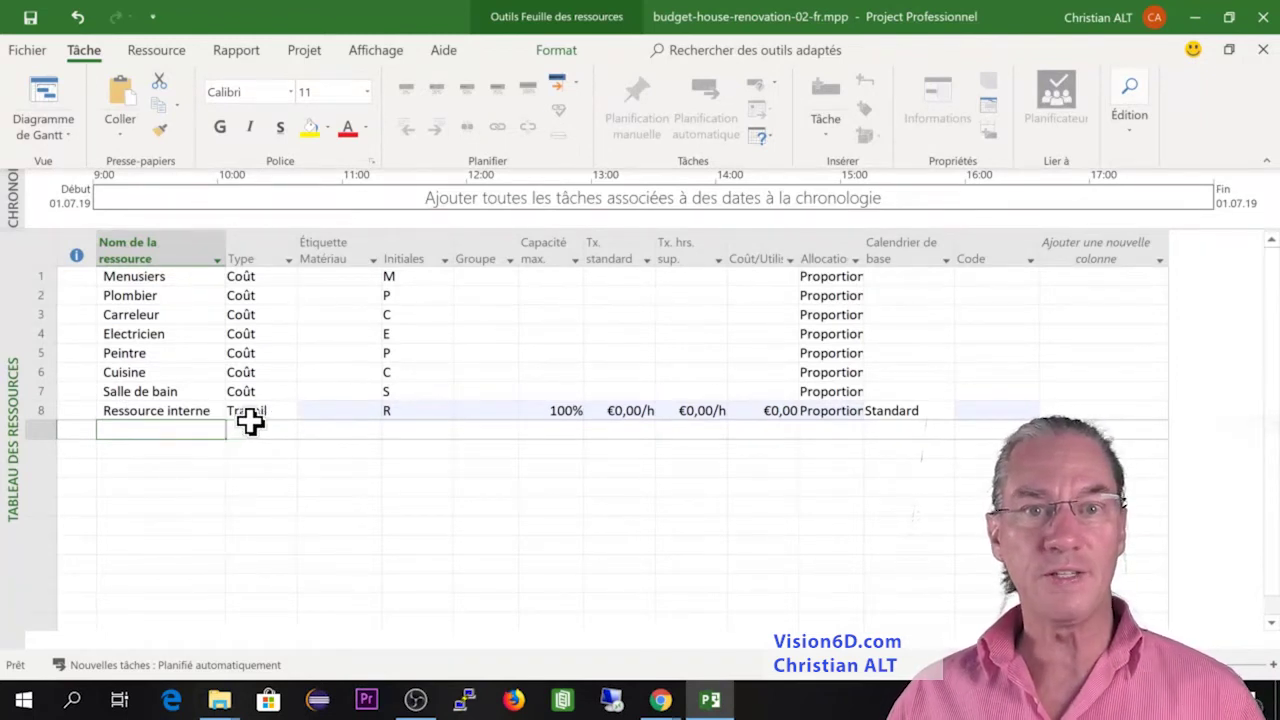
Add another resource named "Ressource externe" in the row below Ressource interne
click(109, 431)
text(Ressour)
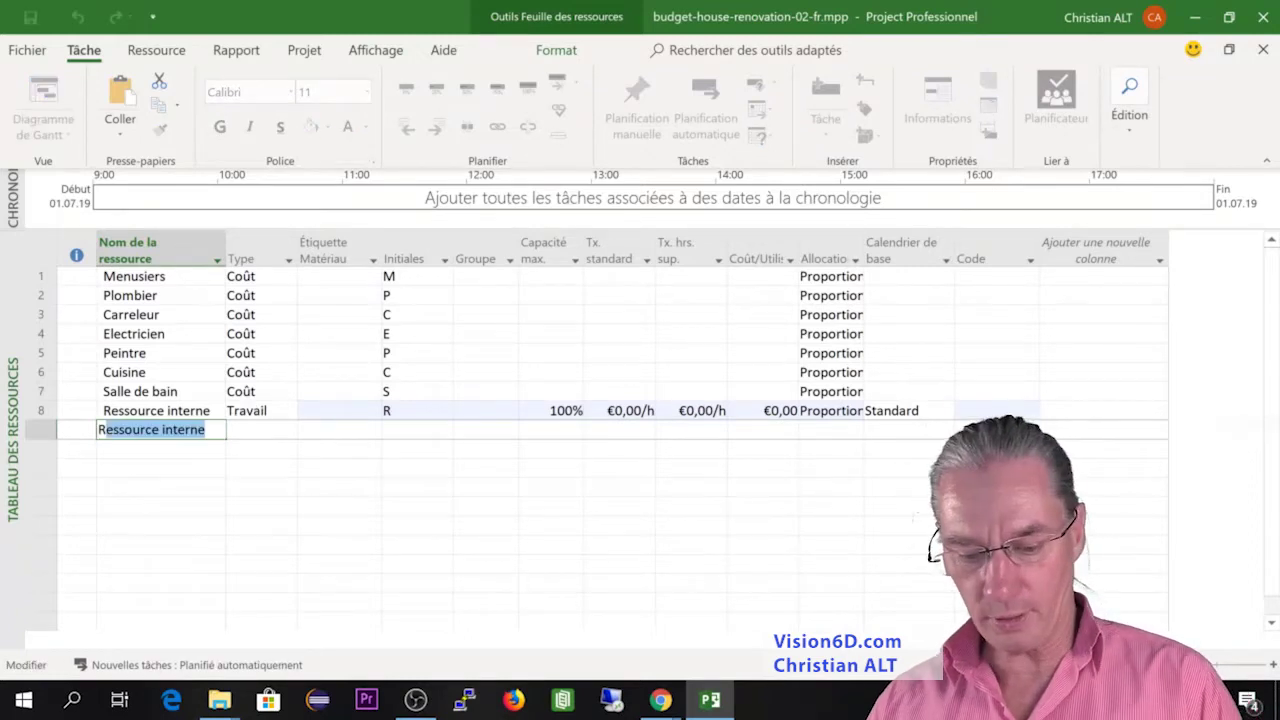
text(ce )
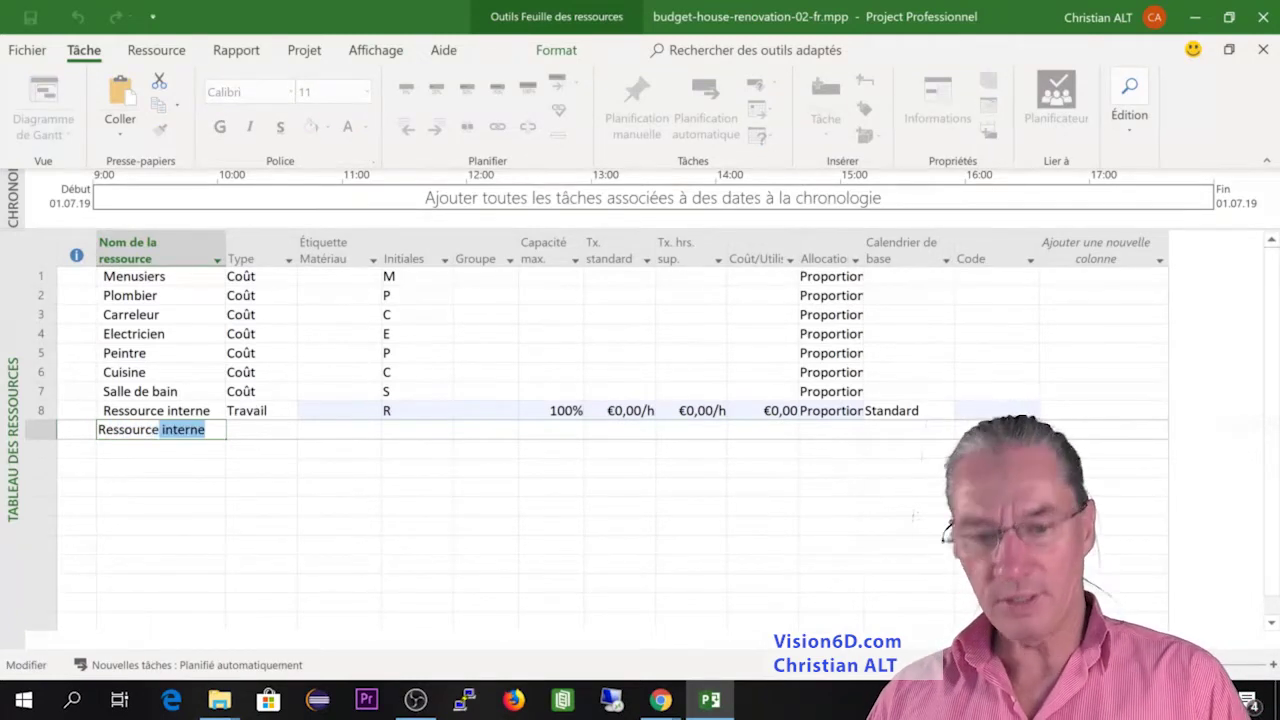
text(ext)
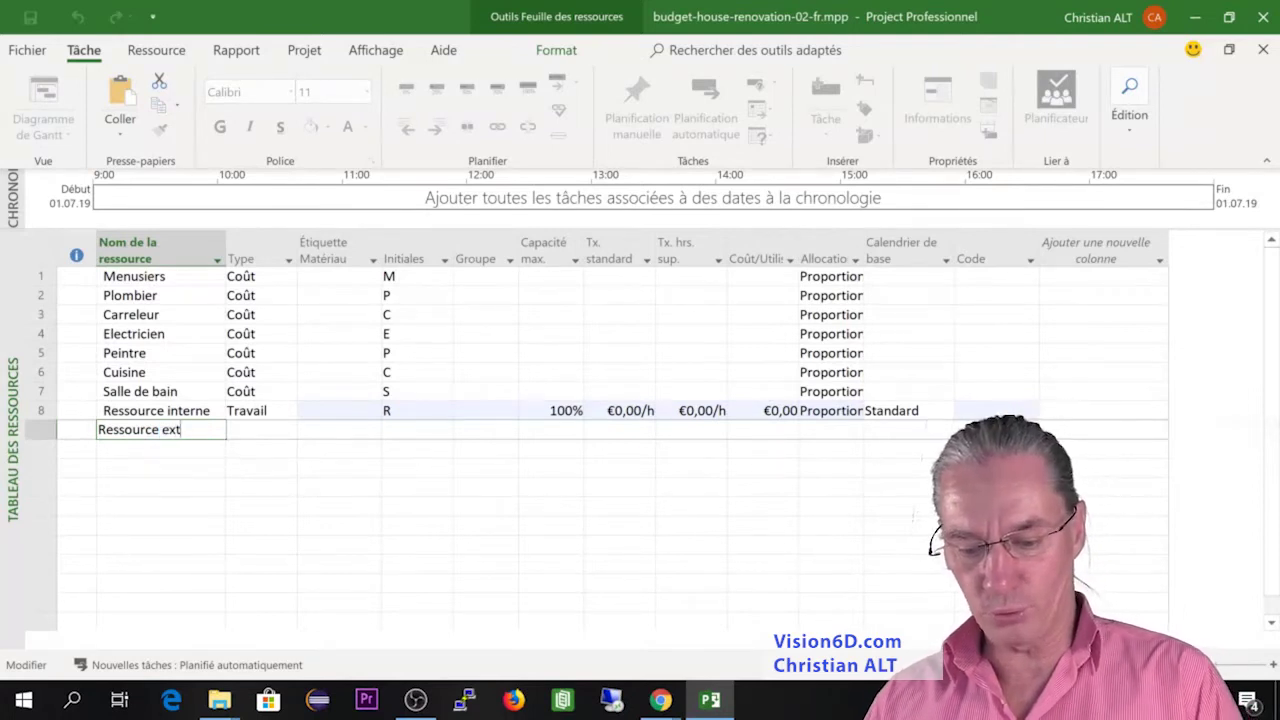
text(erne)
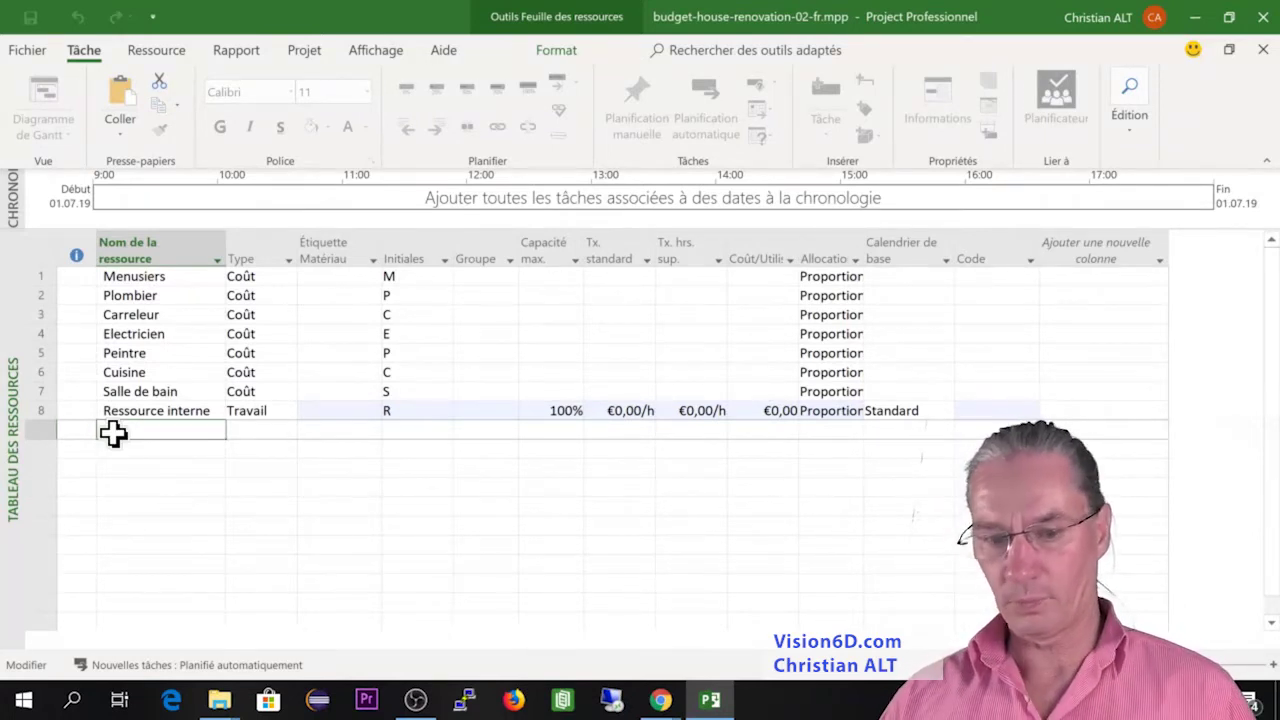
key(Return)
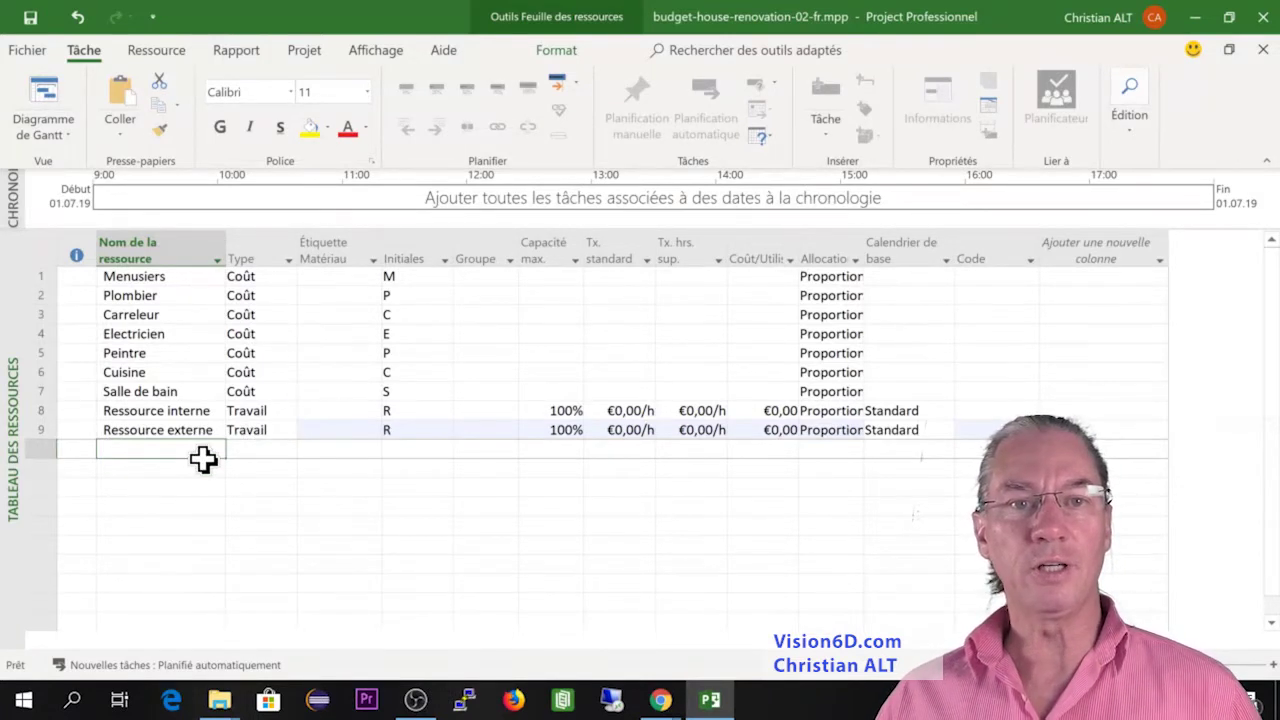
Check the Budget option in the resource information of Menusiers and close the dialog with the option enabled
click(161, 410)
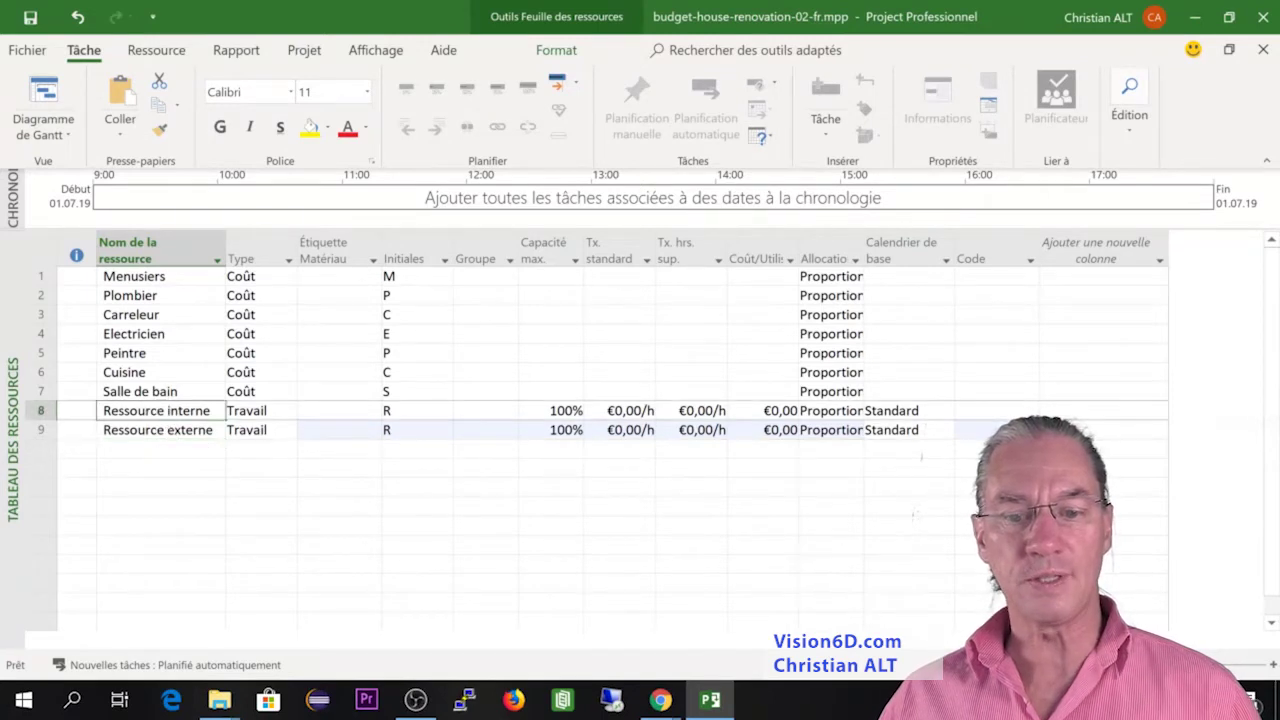
click(150, 276)
right_click(150, 277)
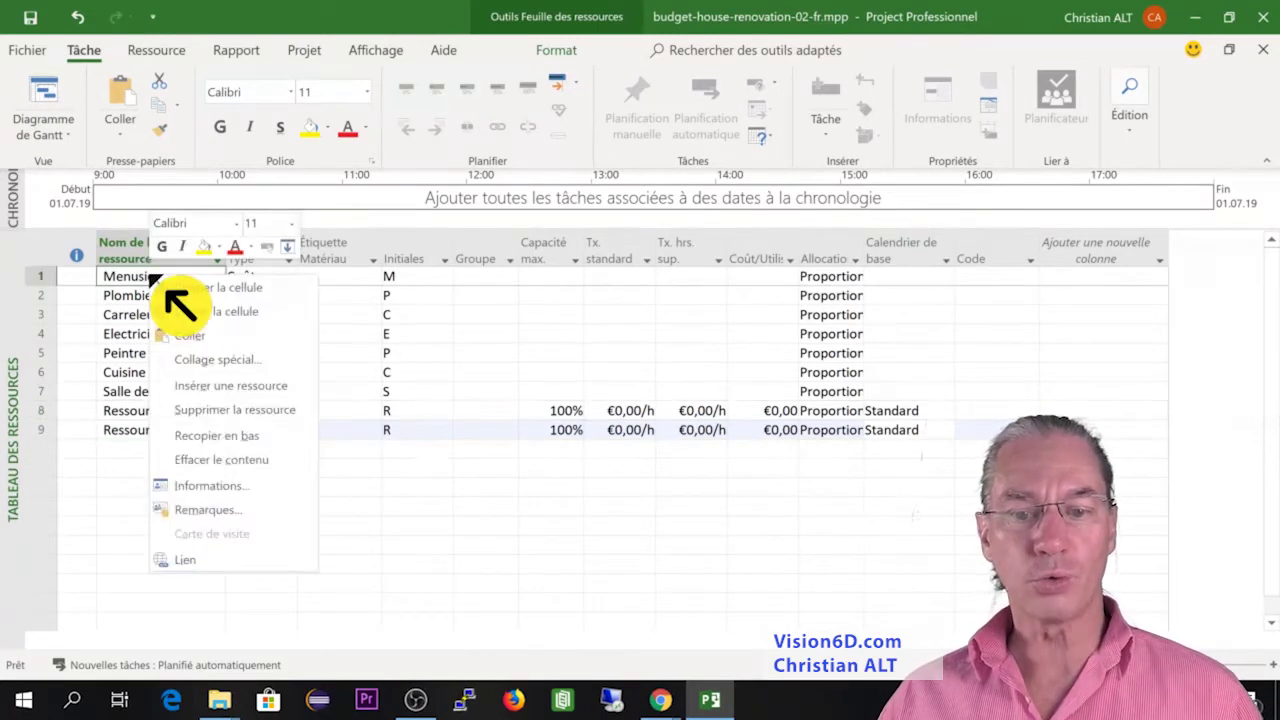
click(214, 492)
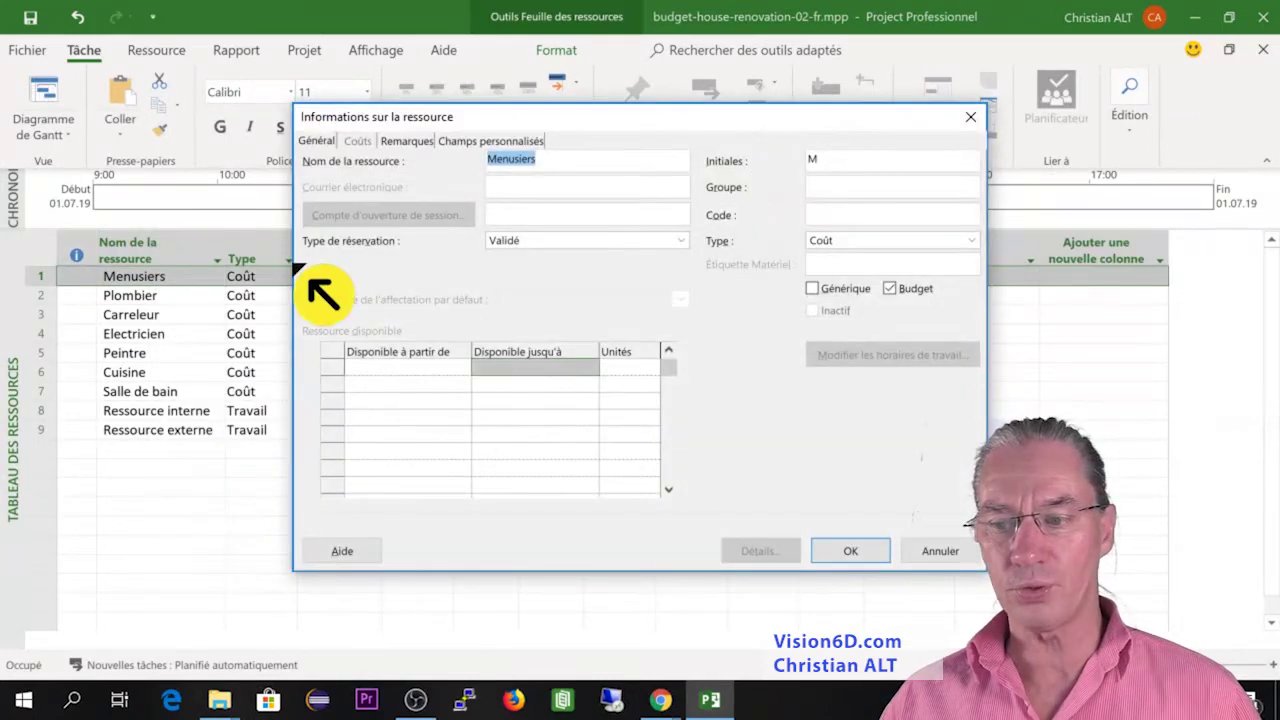
click(890, 289)
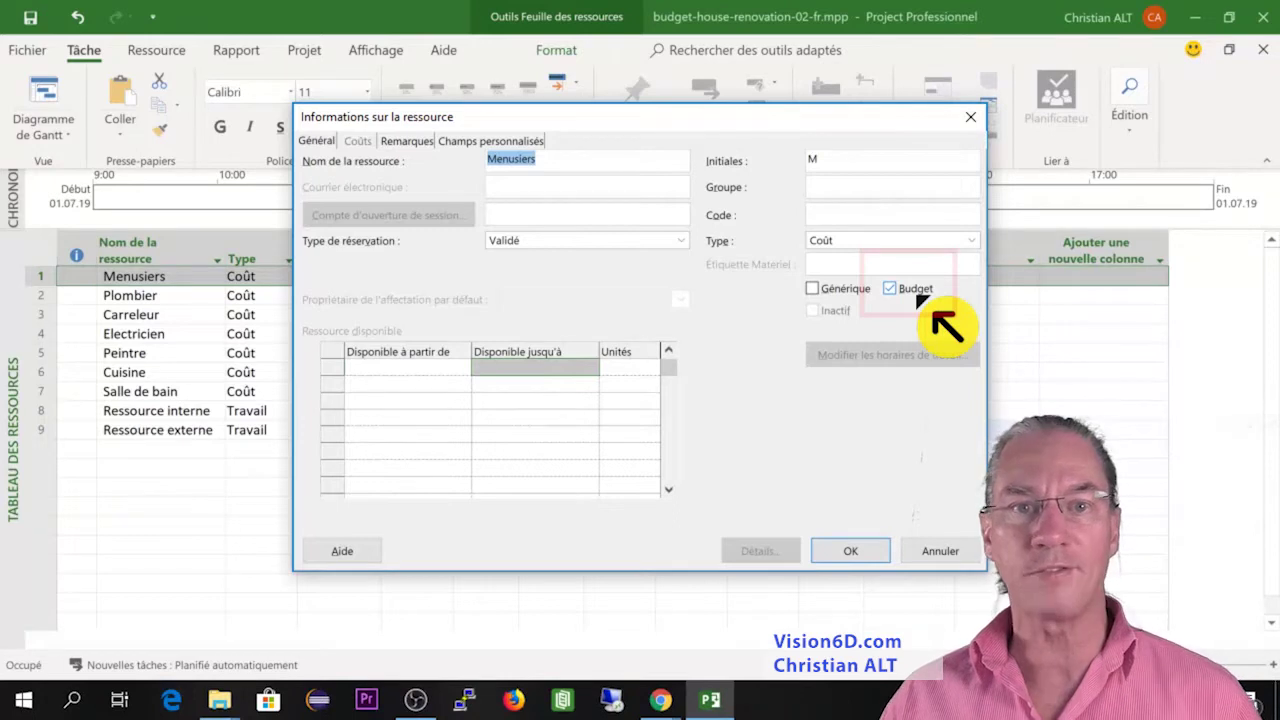
click(855, 552)
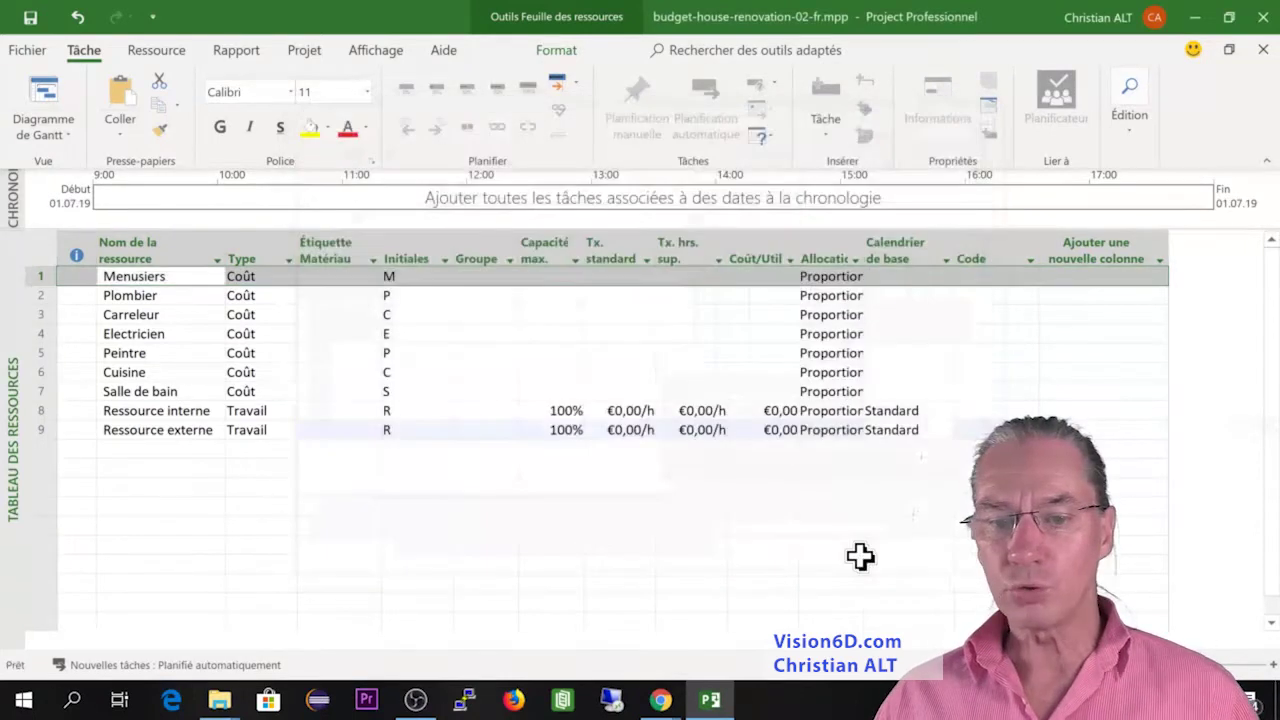
Mark Ressource interne as a Budget resource in its resource information
click(143, 412)
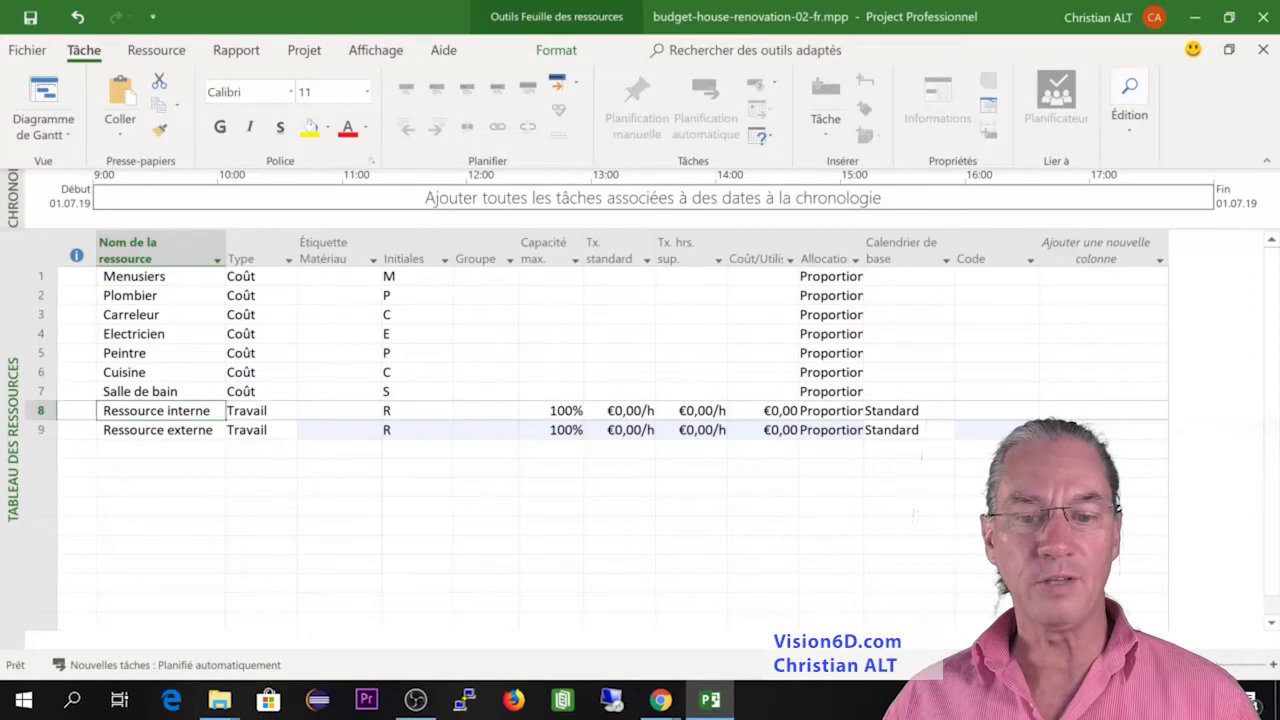
right_click(152, 414)
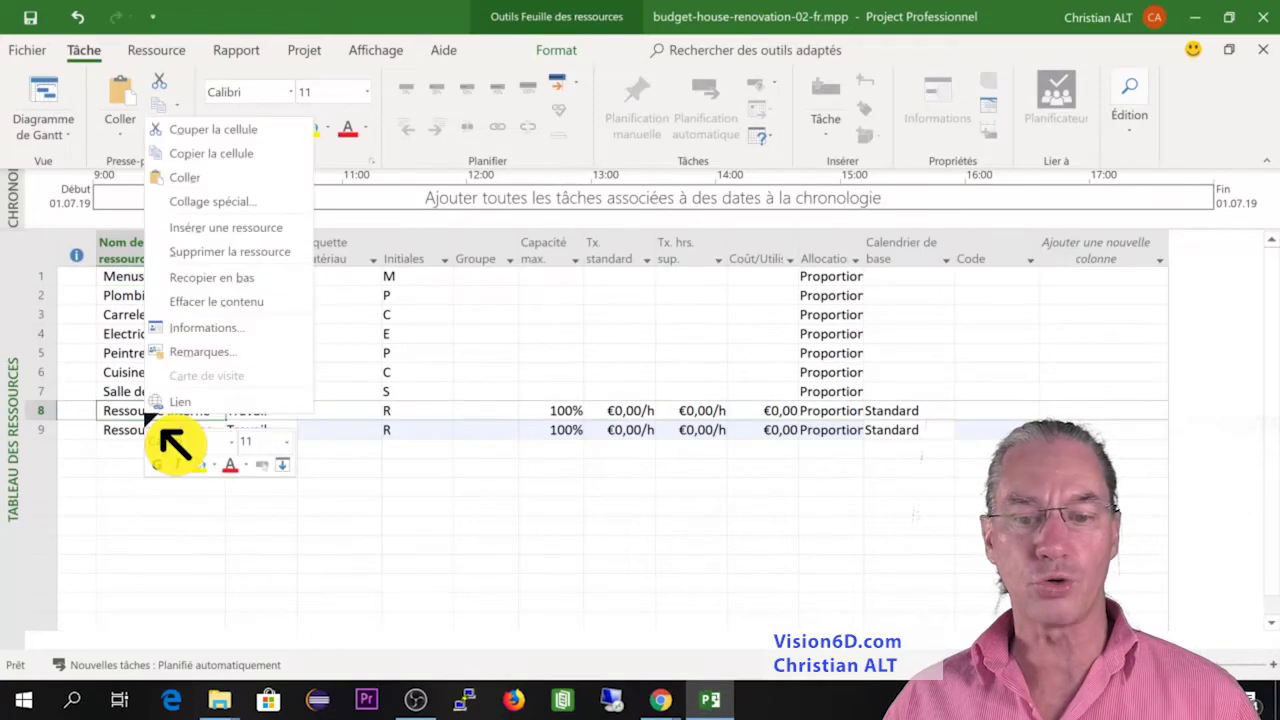
click(215, 345)
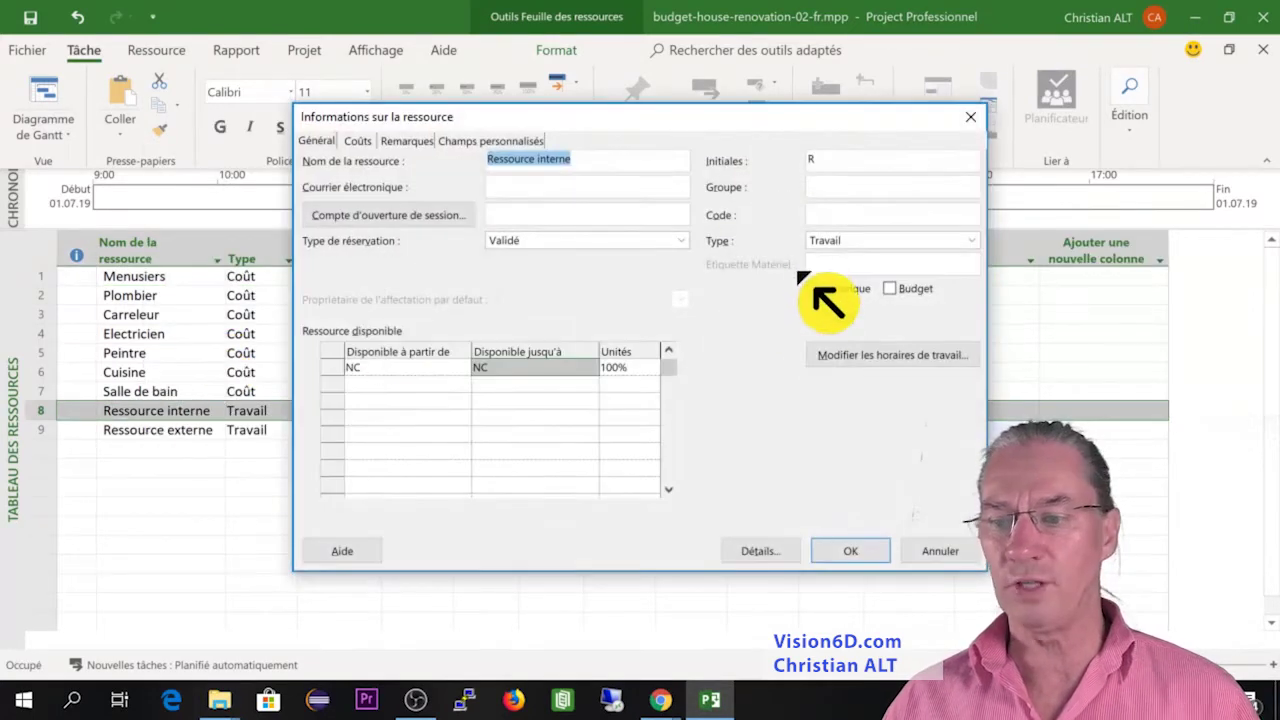
click(890, 289)
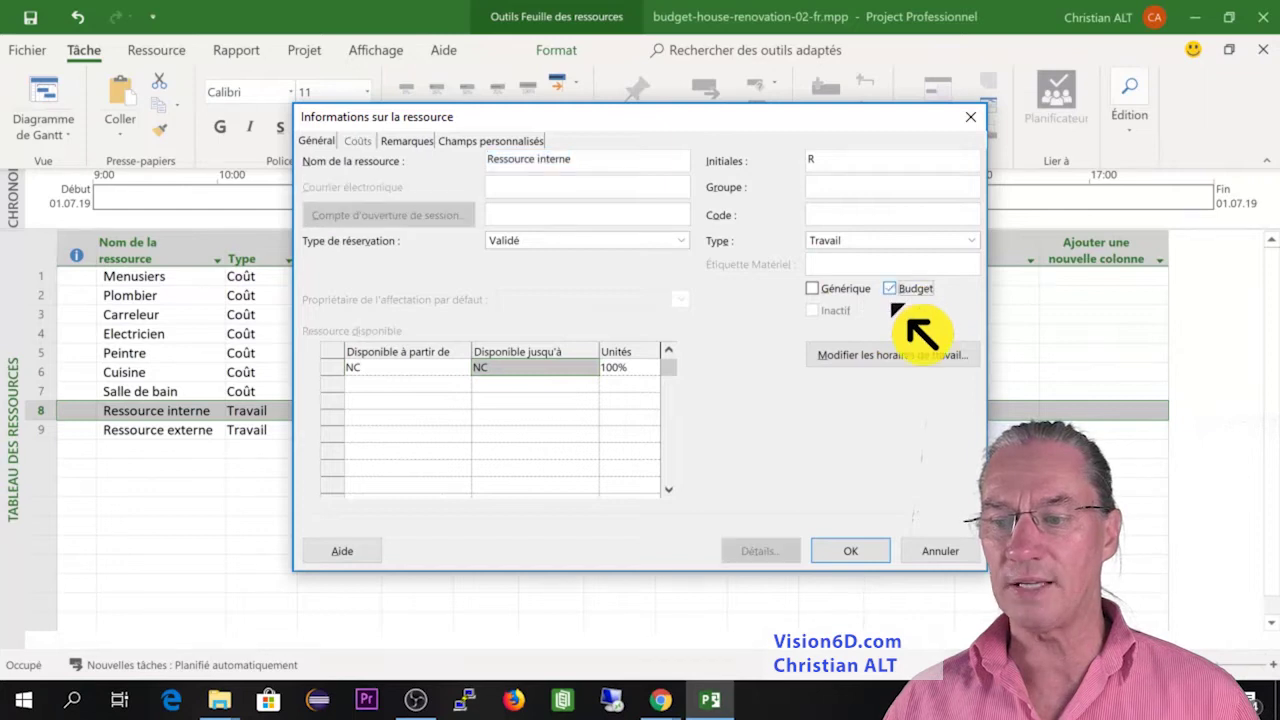
click(878, 554)
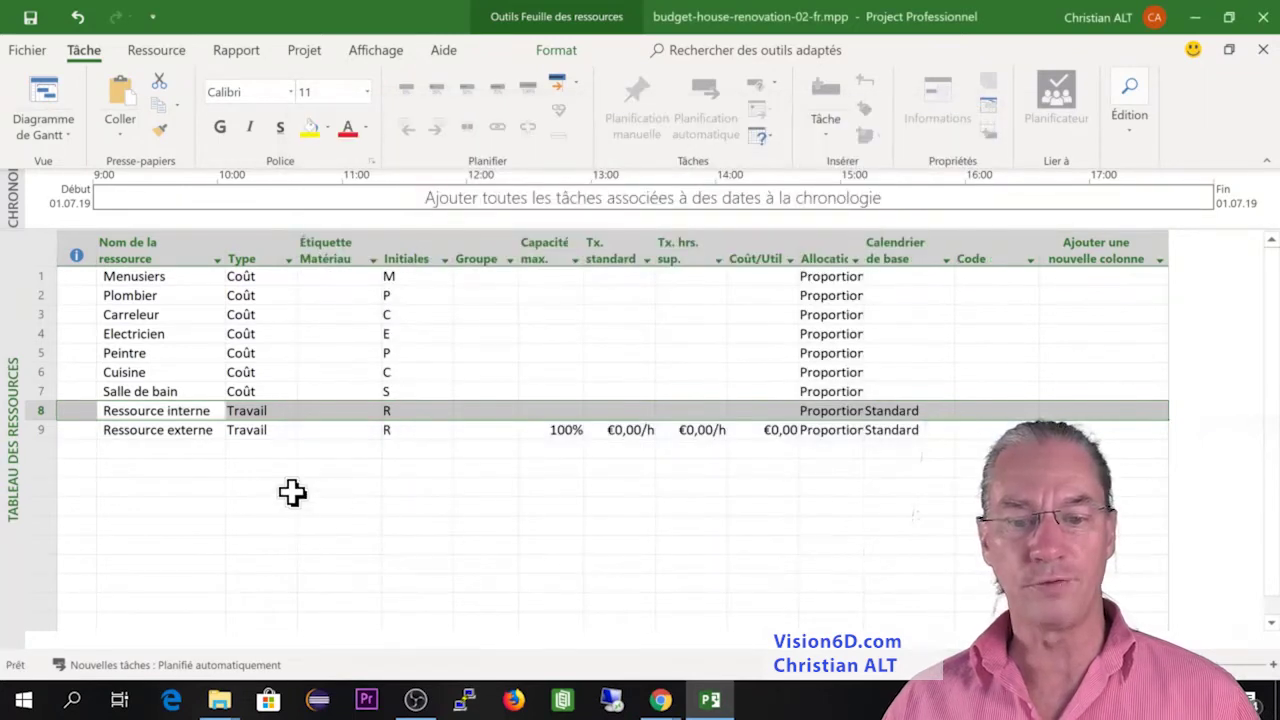
Enable the Budget option for Ressource externe in its resource information
click(165, 437)
right_click(177, 437)
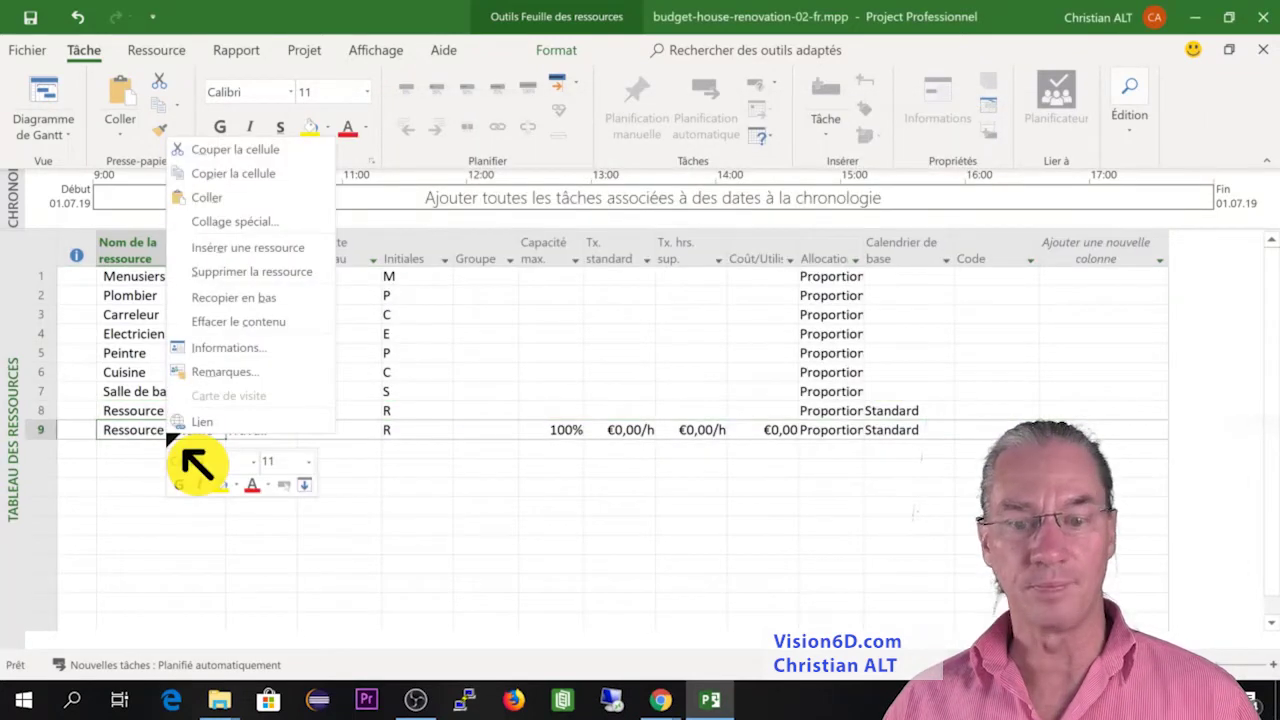
click(245, 345)
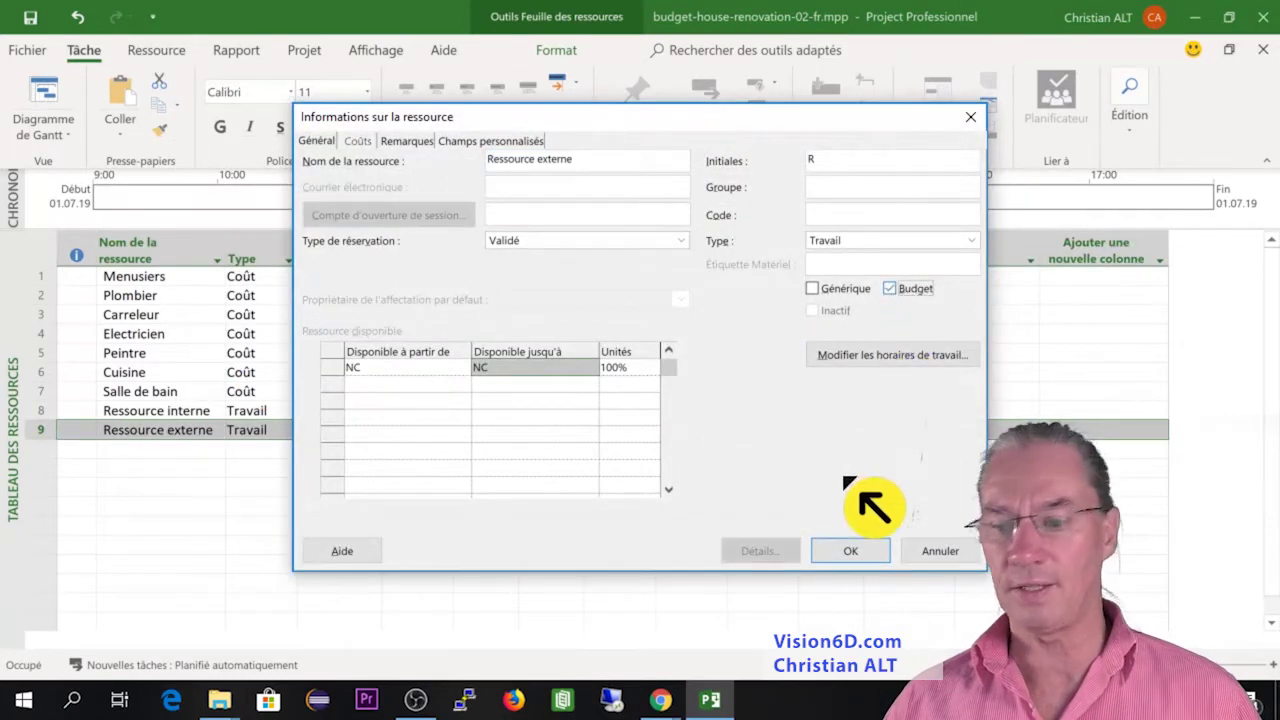
click(848, 551)
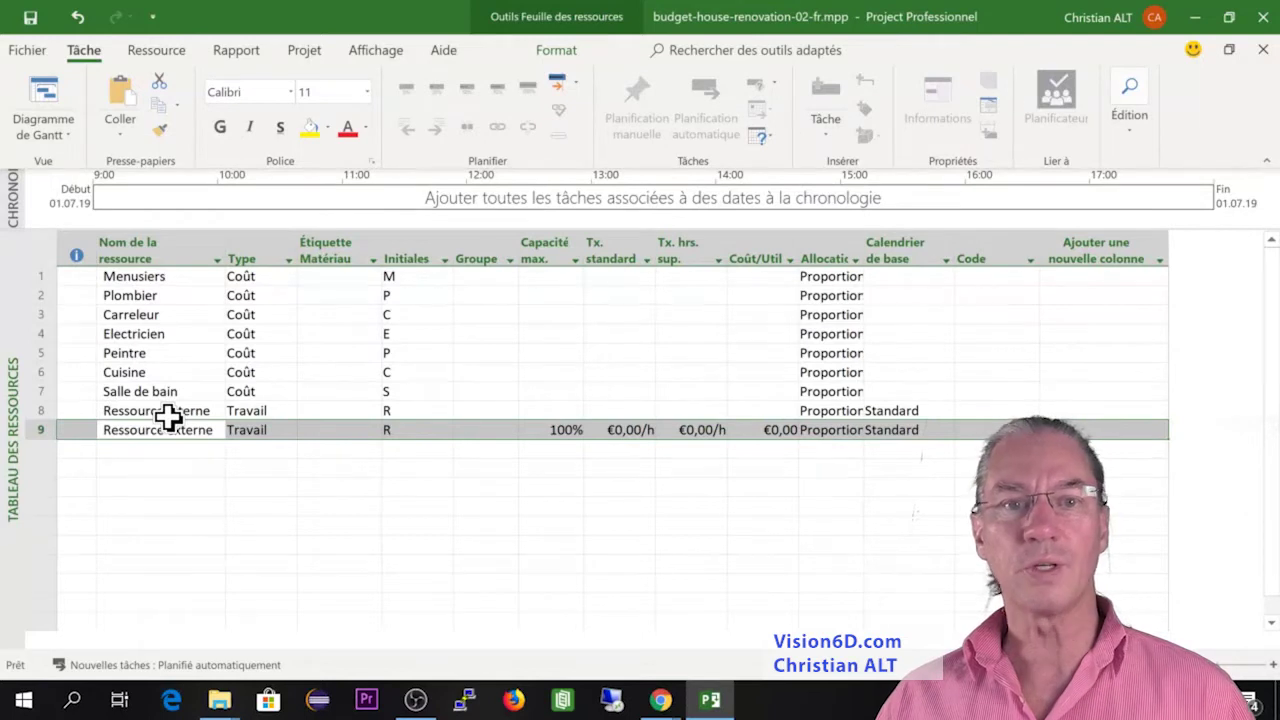
Switch from the resource sheet to the Gantt chart view
click(68, 110)
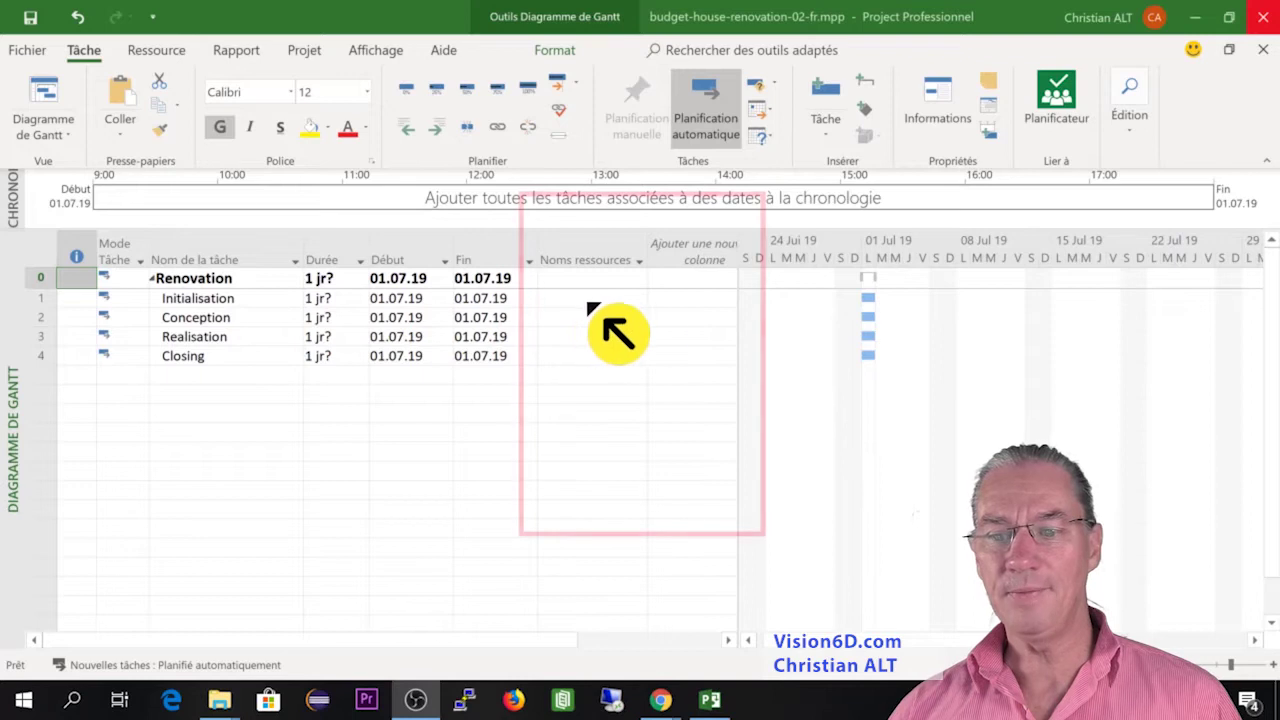
Try to assign the budget resource Ressource externe to the Initialisation task
click(636, 301)
click(638, 300)
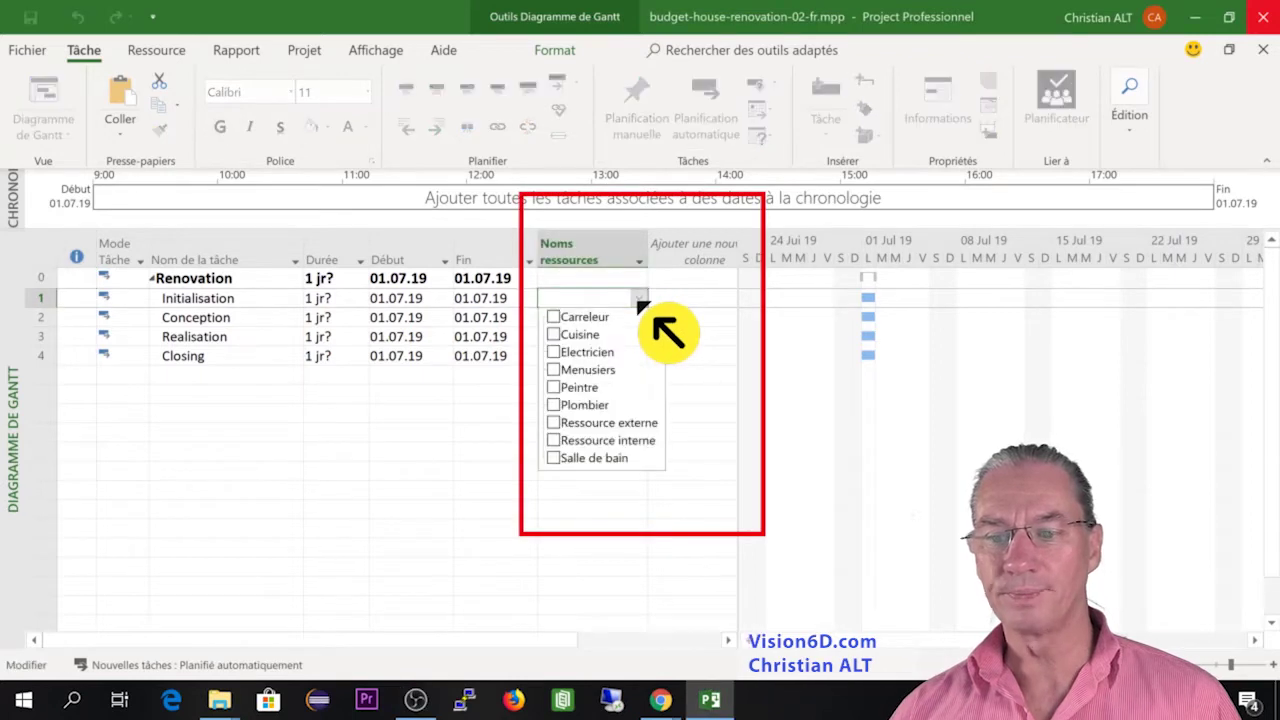
click(563, 424)
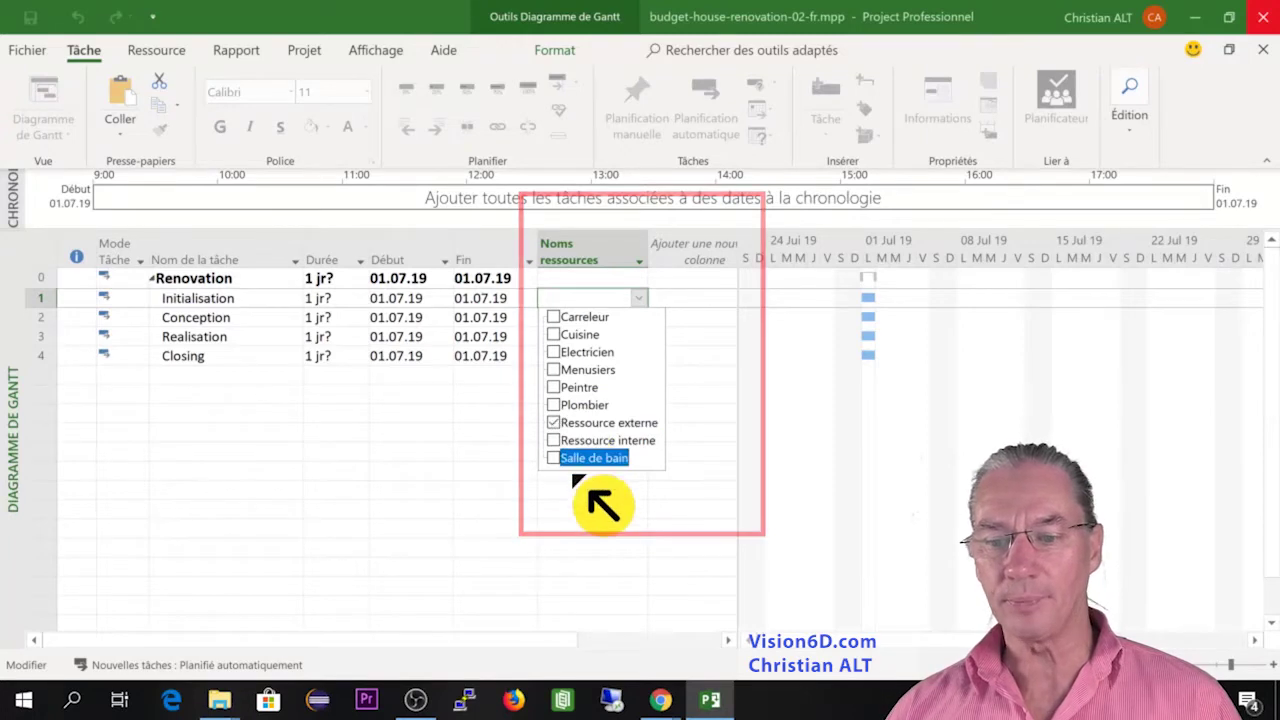
click(578, 518)
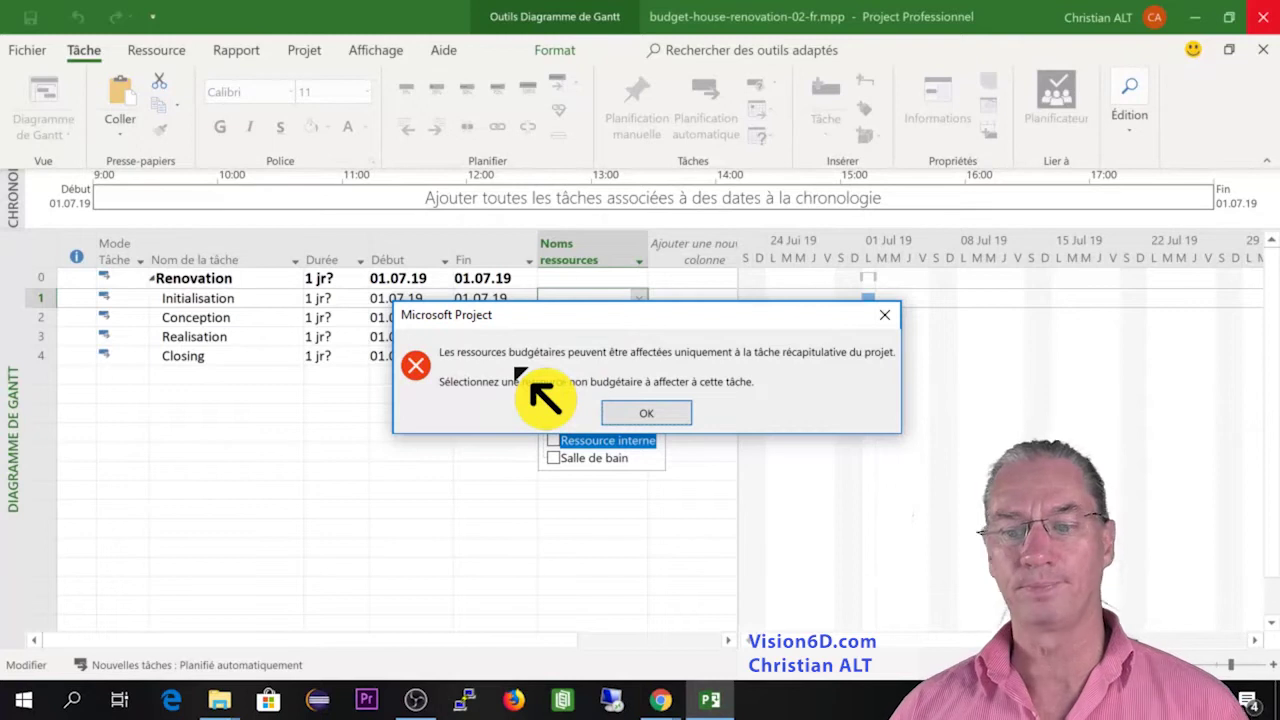
key(Return)
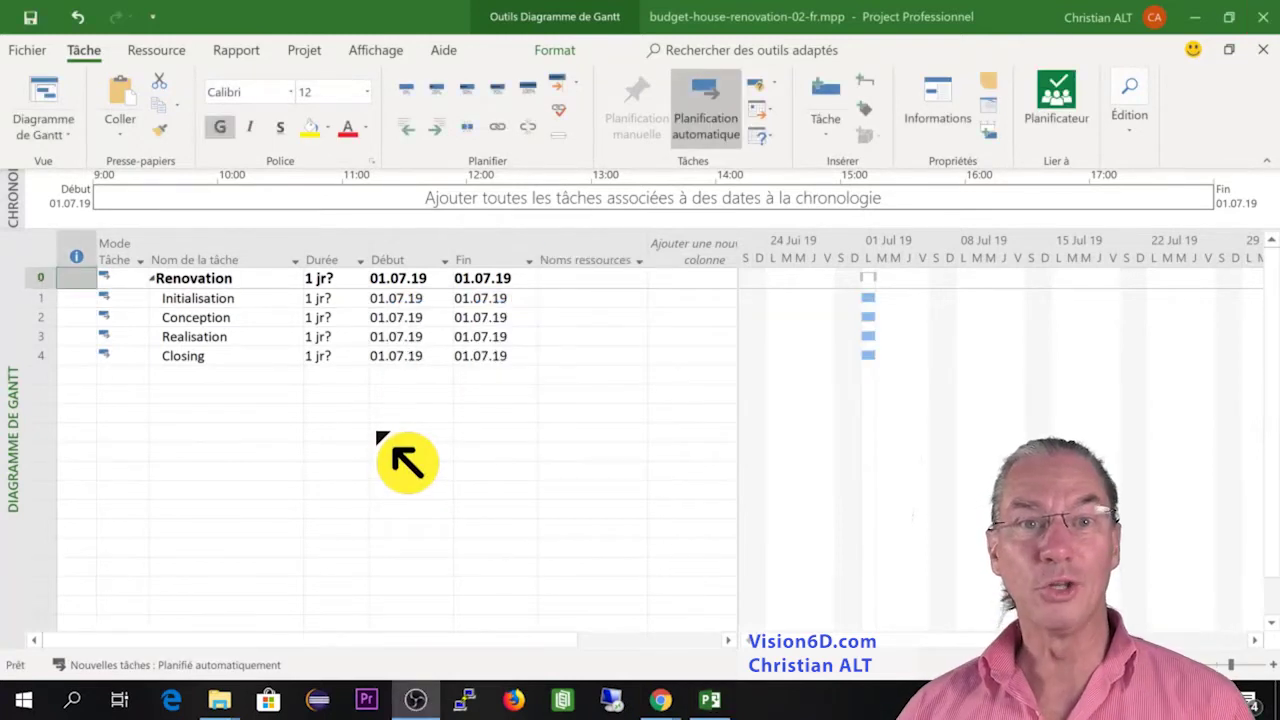
Insert the Coût budgétaire column after Noms ressources in the task table
right_click(676, 264)
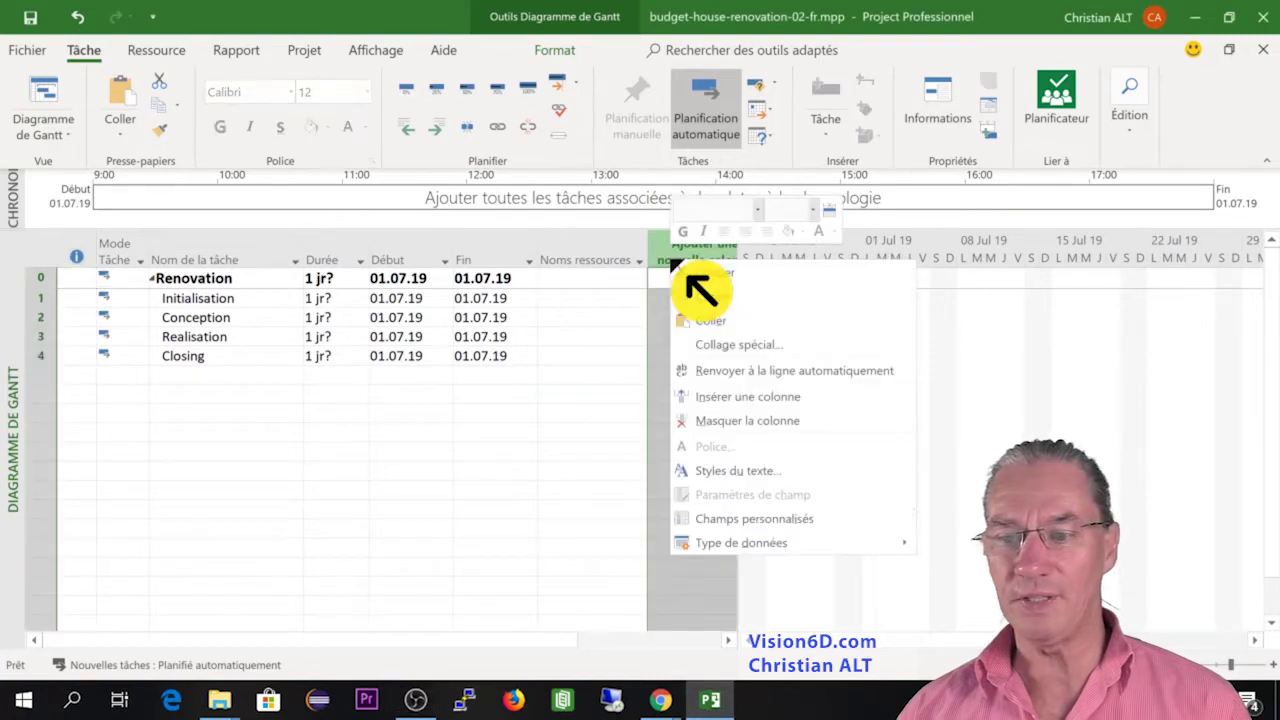
click(724, 420)
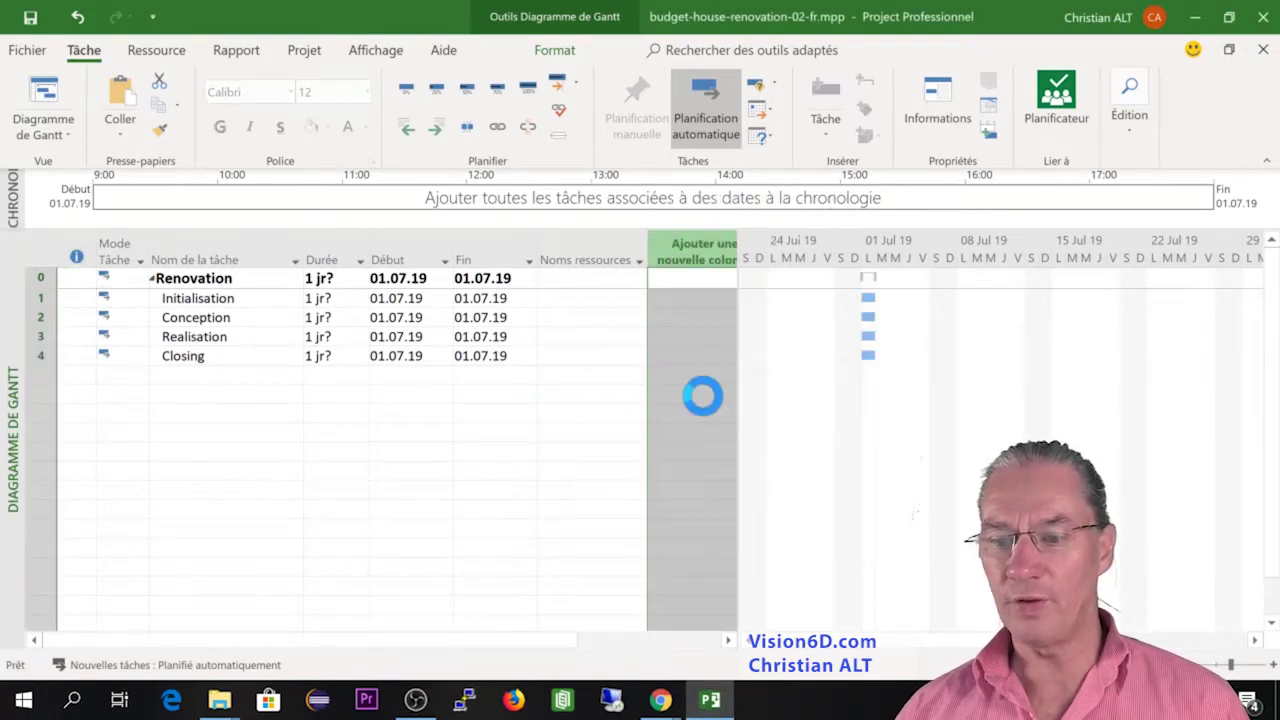
click(706, 399)
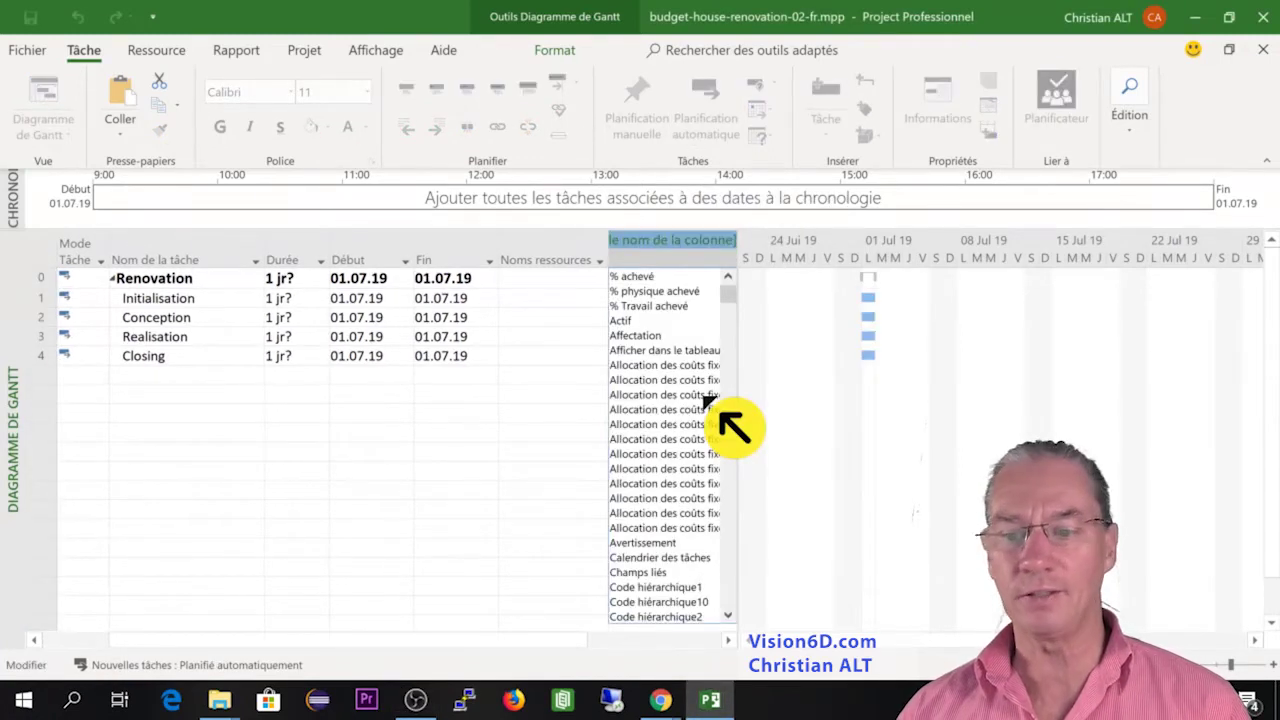
drag(729, 296, 731, 314)
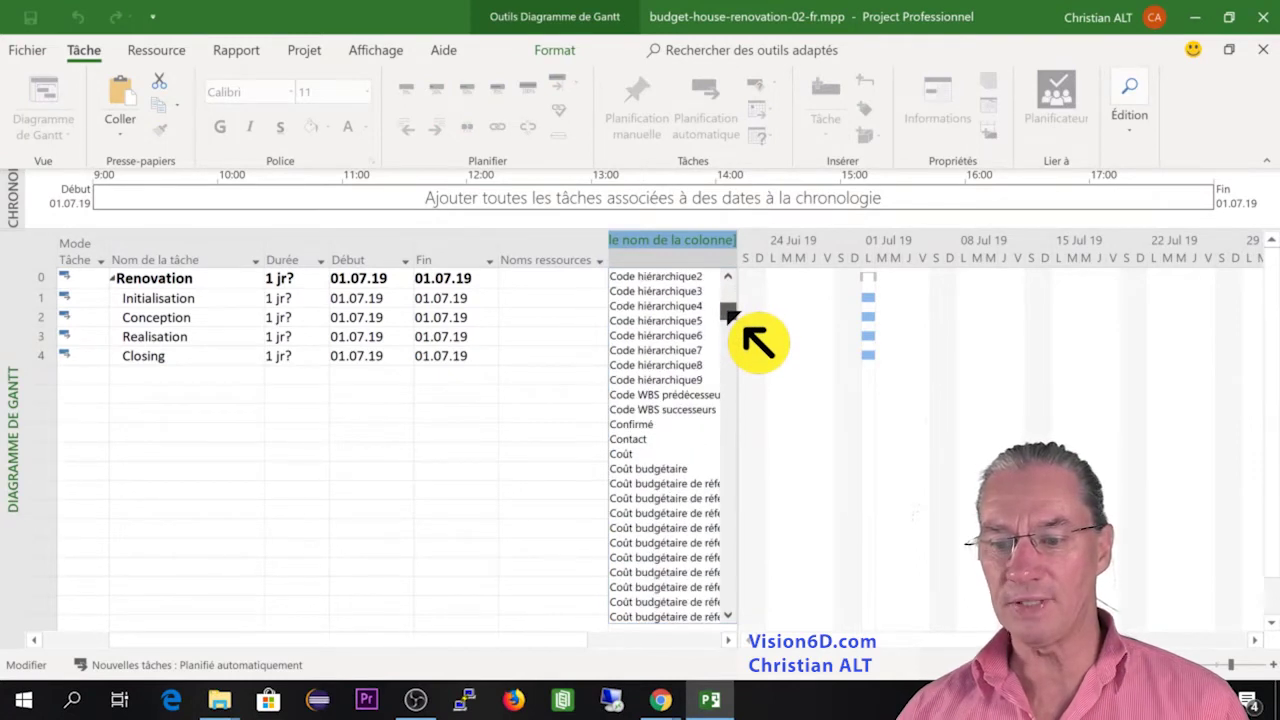
click(665, 467)
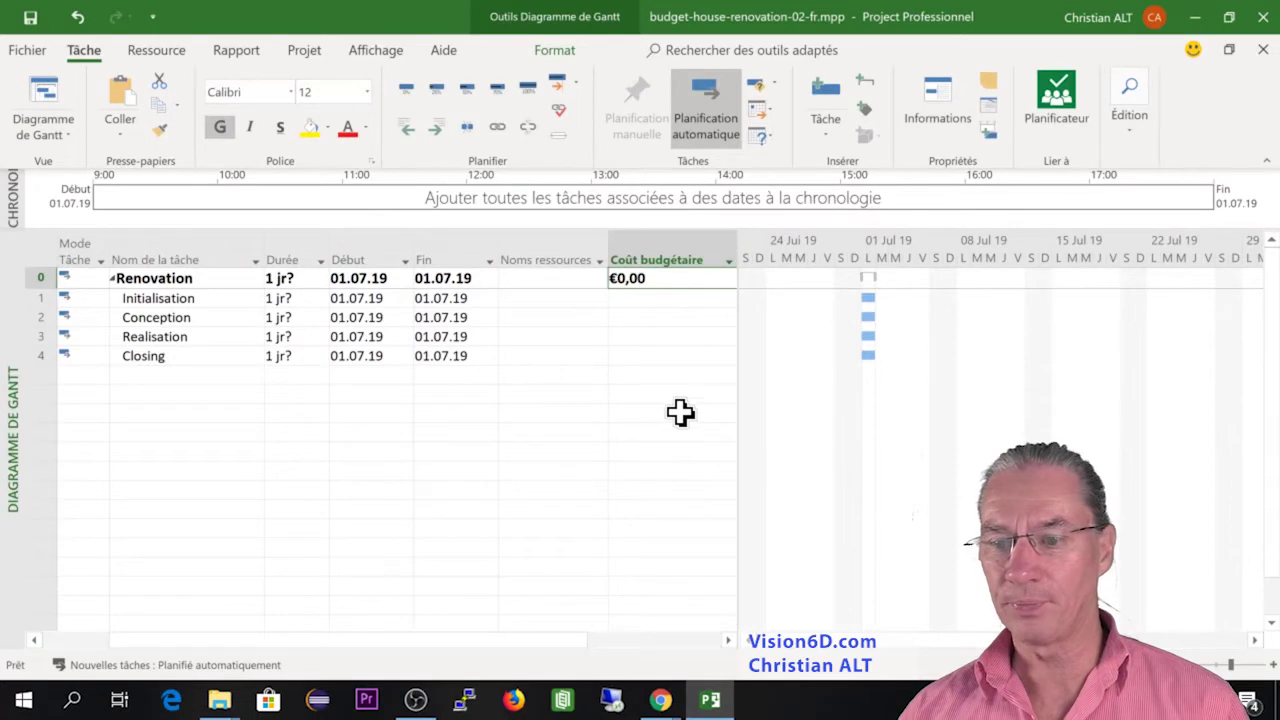
click(546, 242)
click(686, 276)
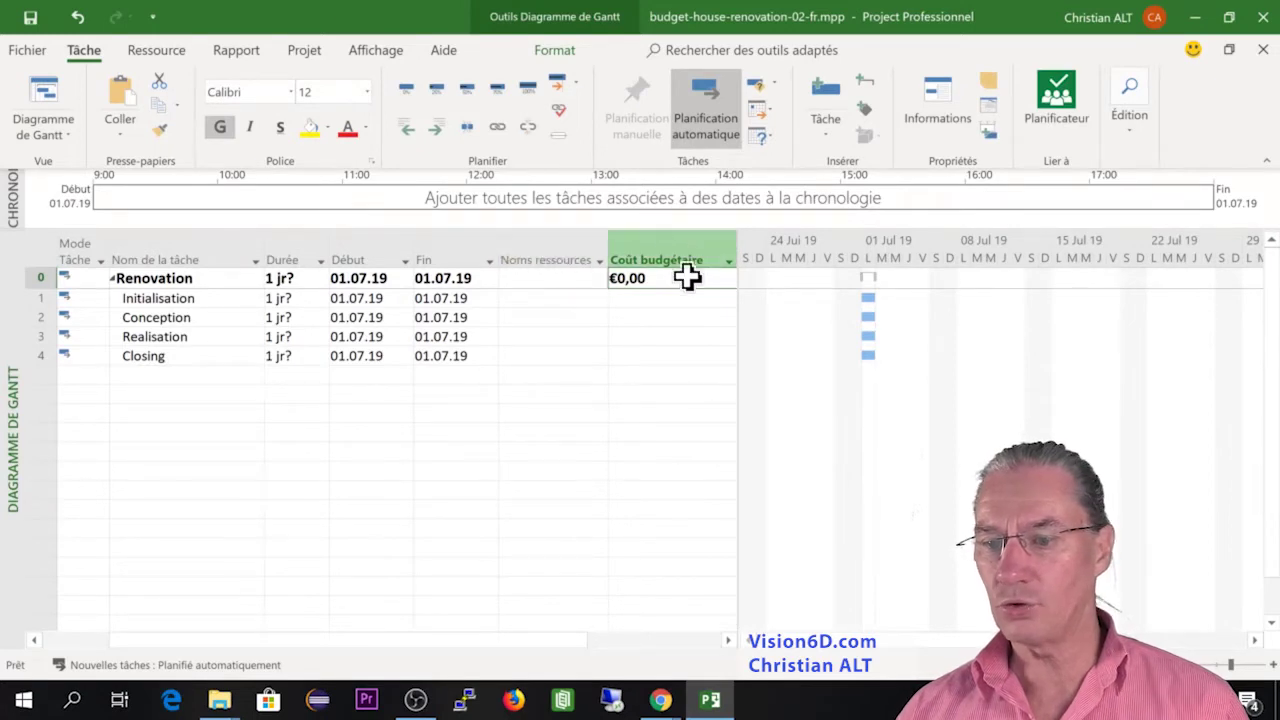
Widen the task table area and insert the Travail budgétaire column beside Coût budgétaire
drag(740, 374, 880, 382)
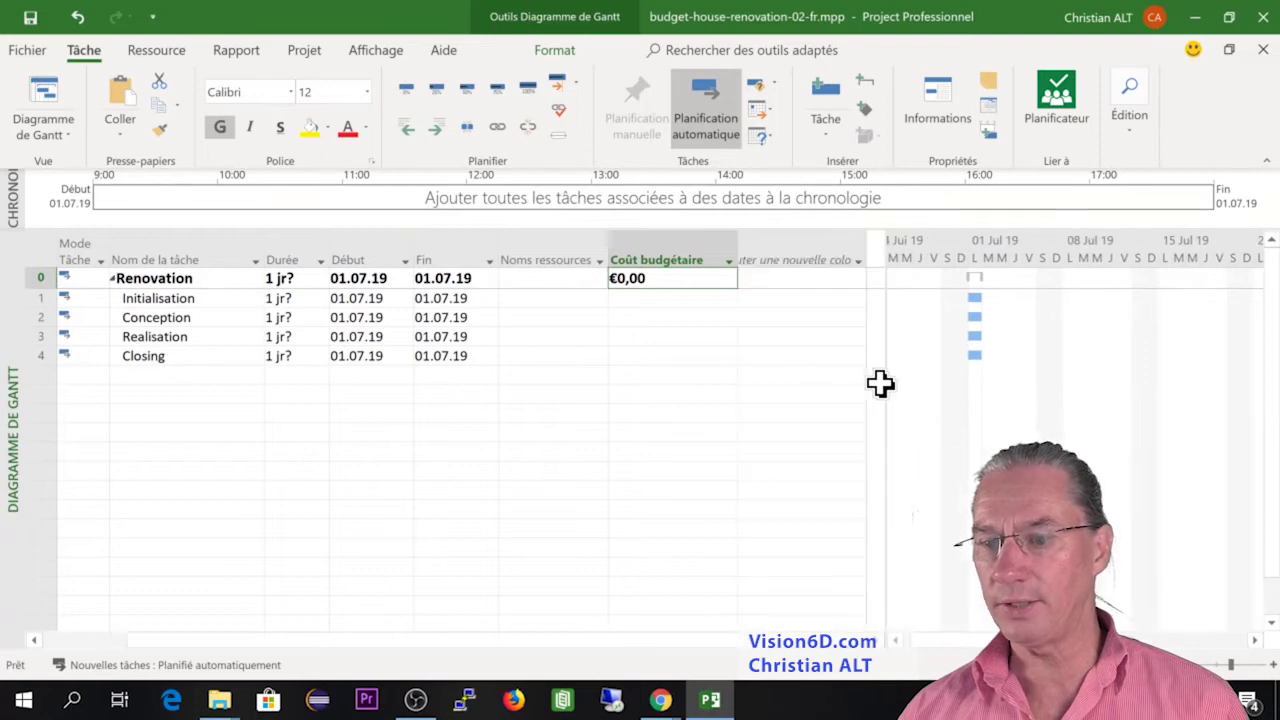
click(789, 258)
right_click(795, 262)
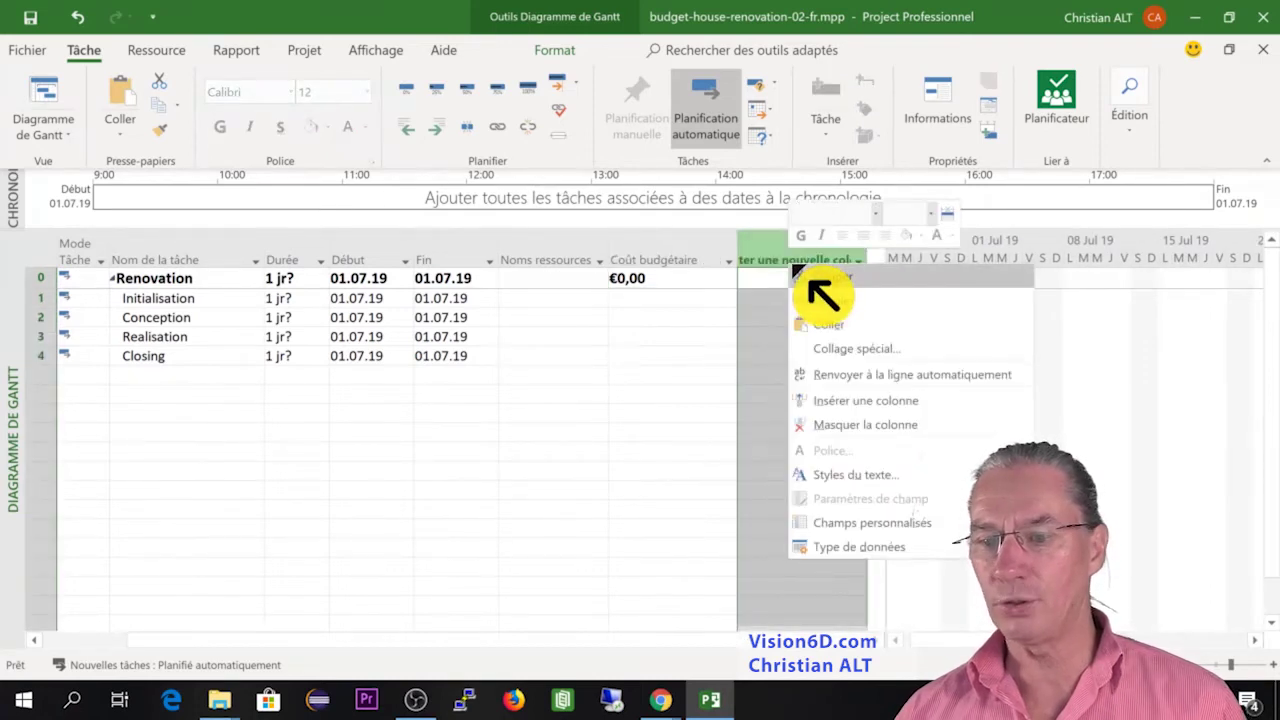
click(845, 401)
drag(869, 298, 849, 517)
click(828, 472)
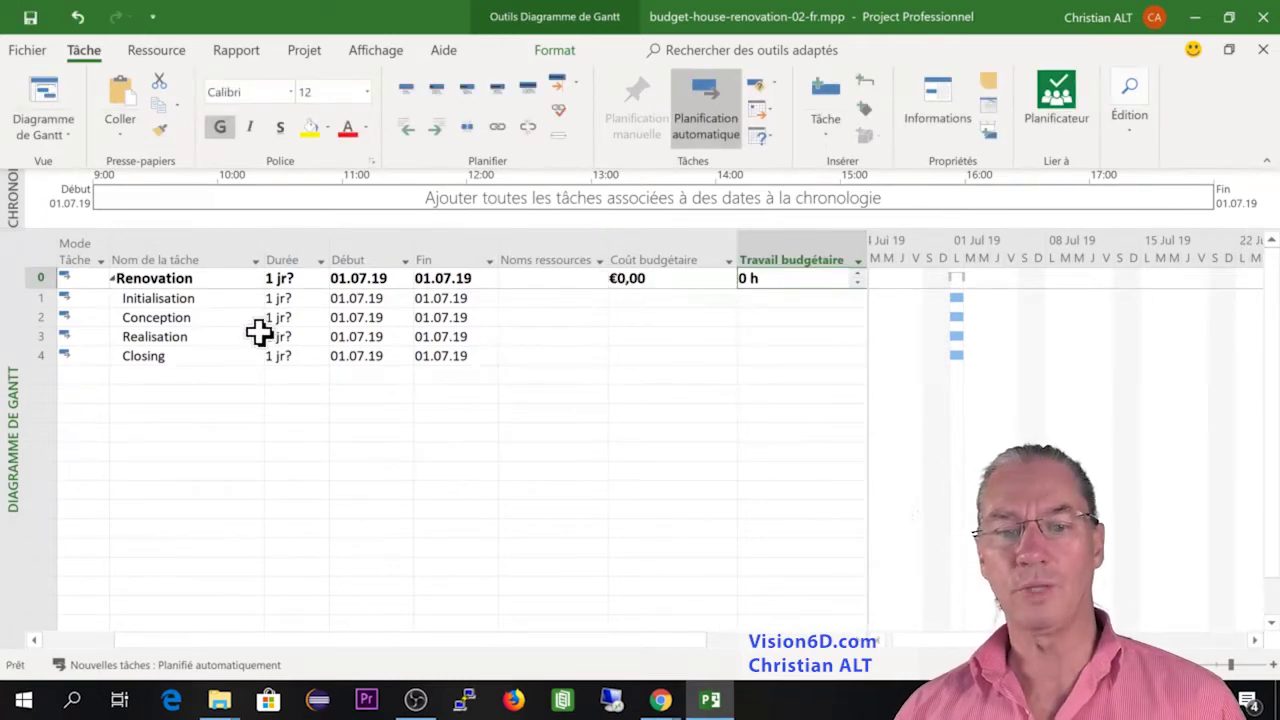
Hide the Mode Tâche and Durée columns in the task table
click(86, 240)
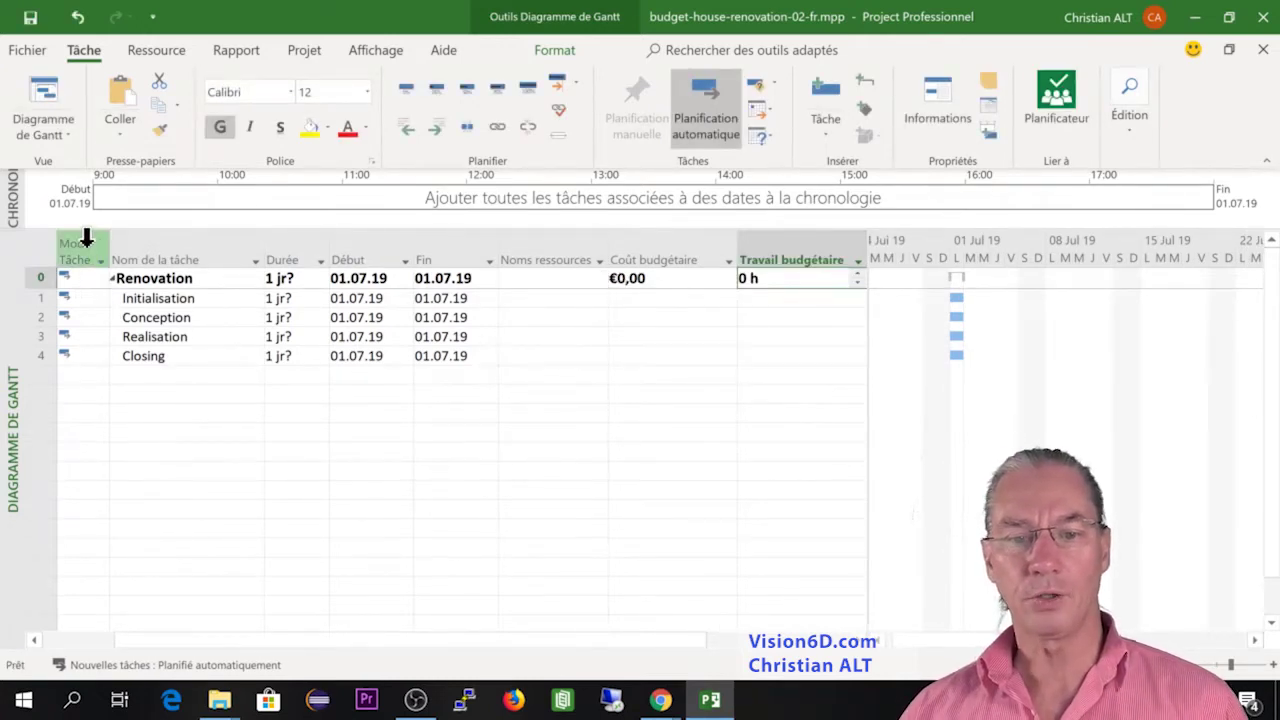
right_click(86, 240)
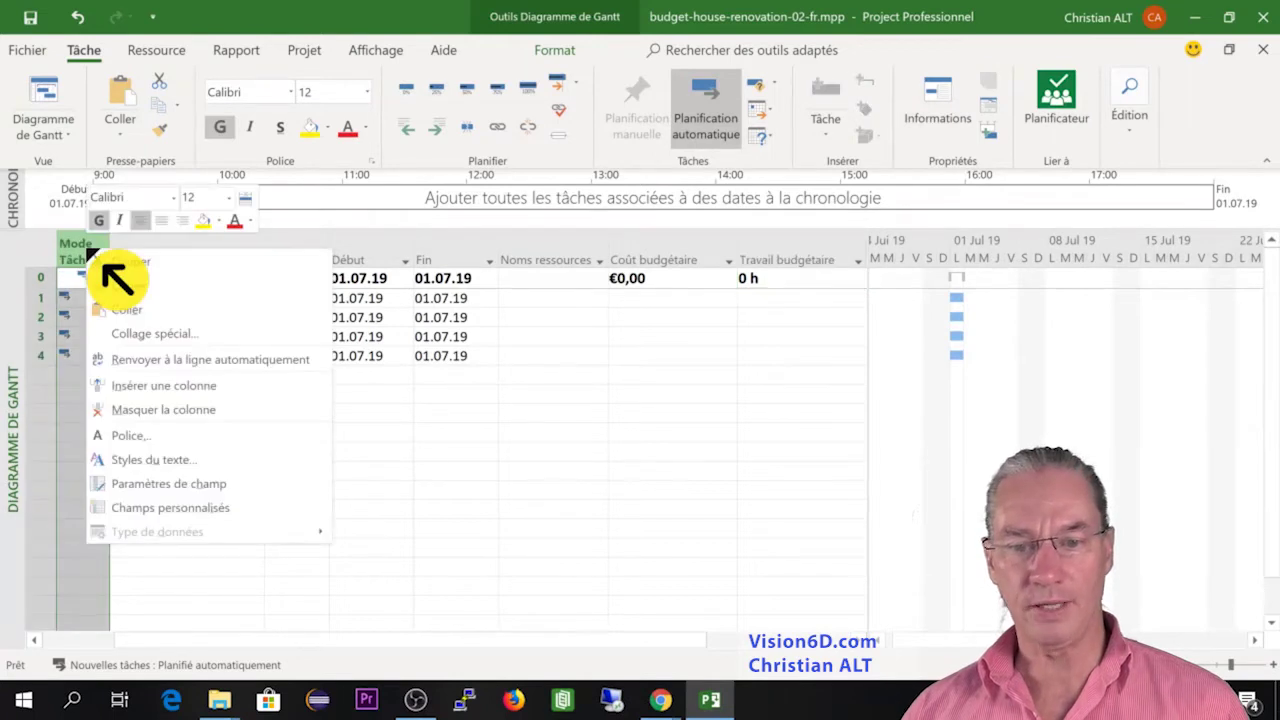
click(150, 410)
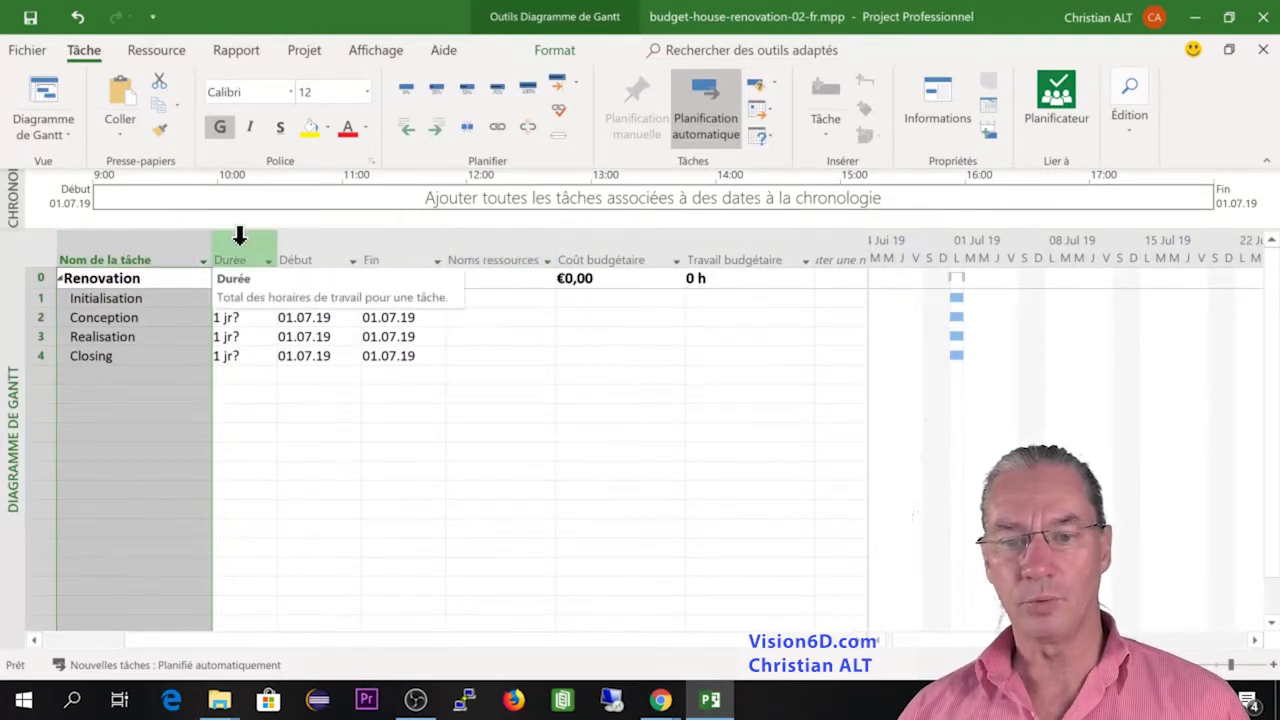
right_click(241, 248)
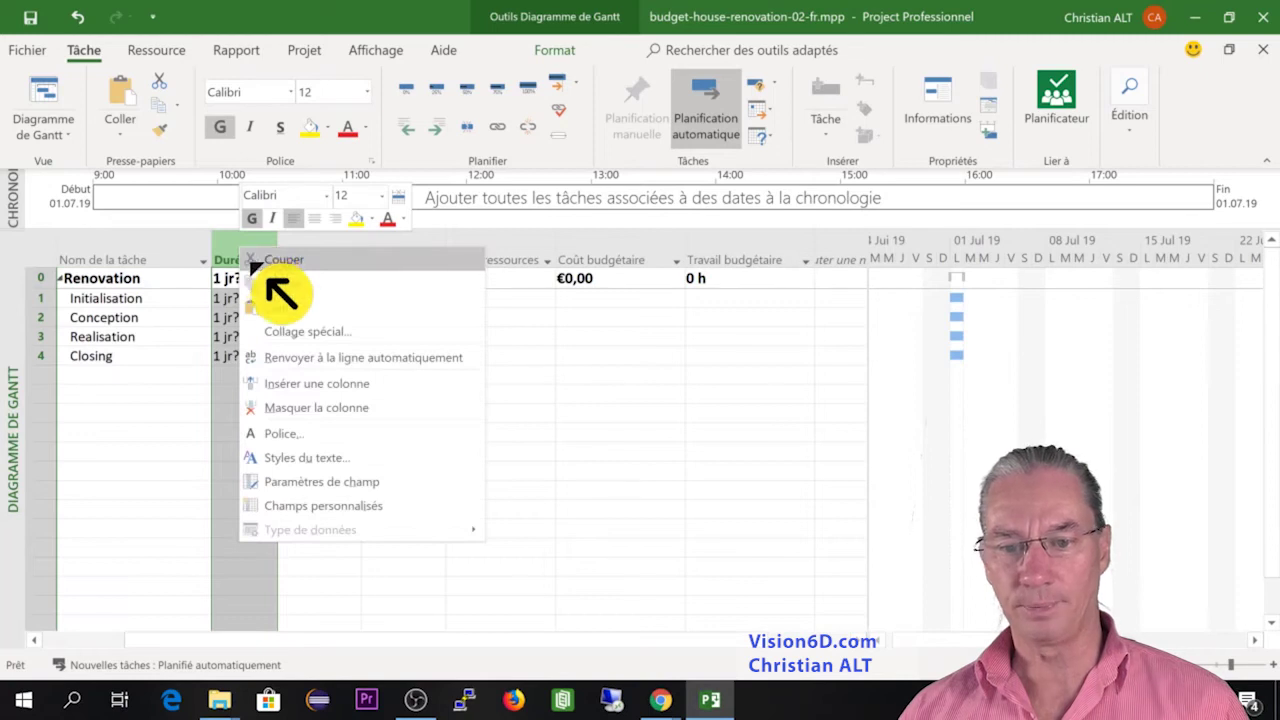
click(284, 407)
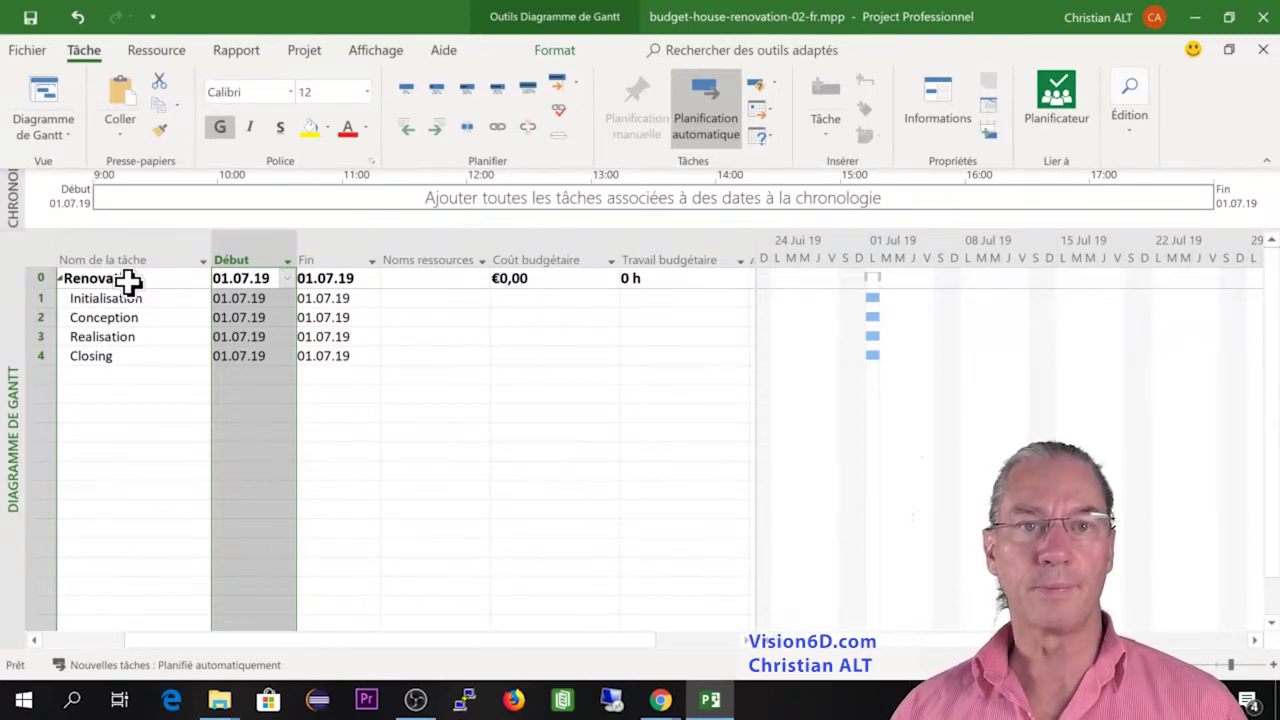
Open the resource assignments in the Renovation summary task's information and add Menusiers as the first resource
right_click(129, 283)
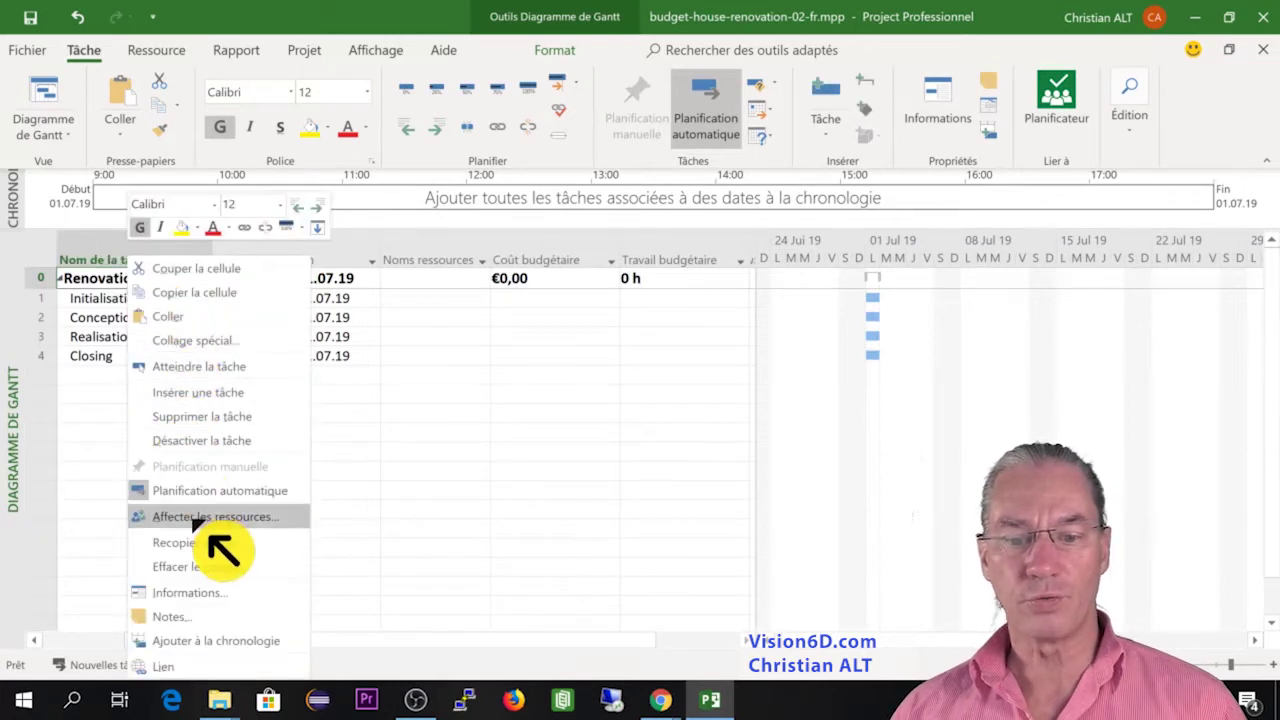
click(200, 593)
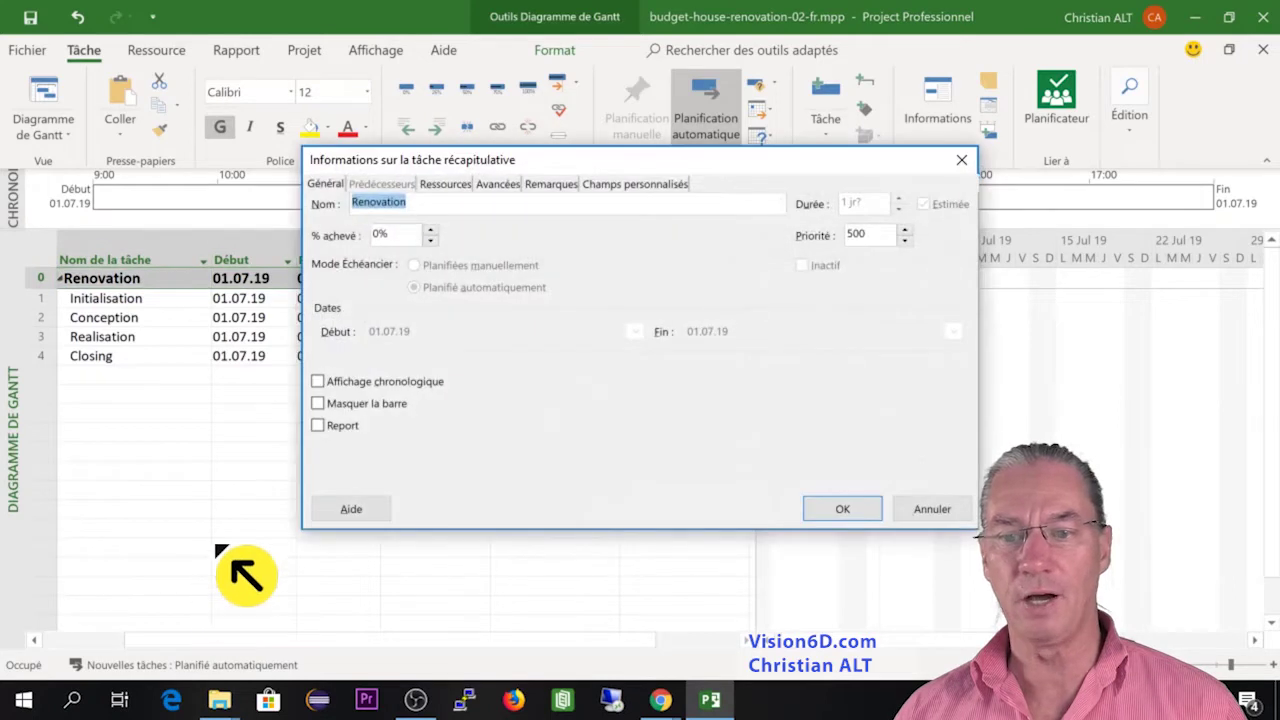
click(445, 184)
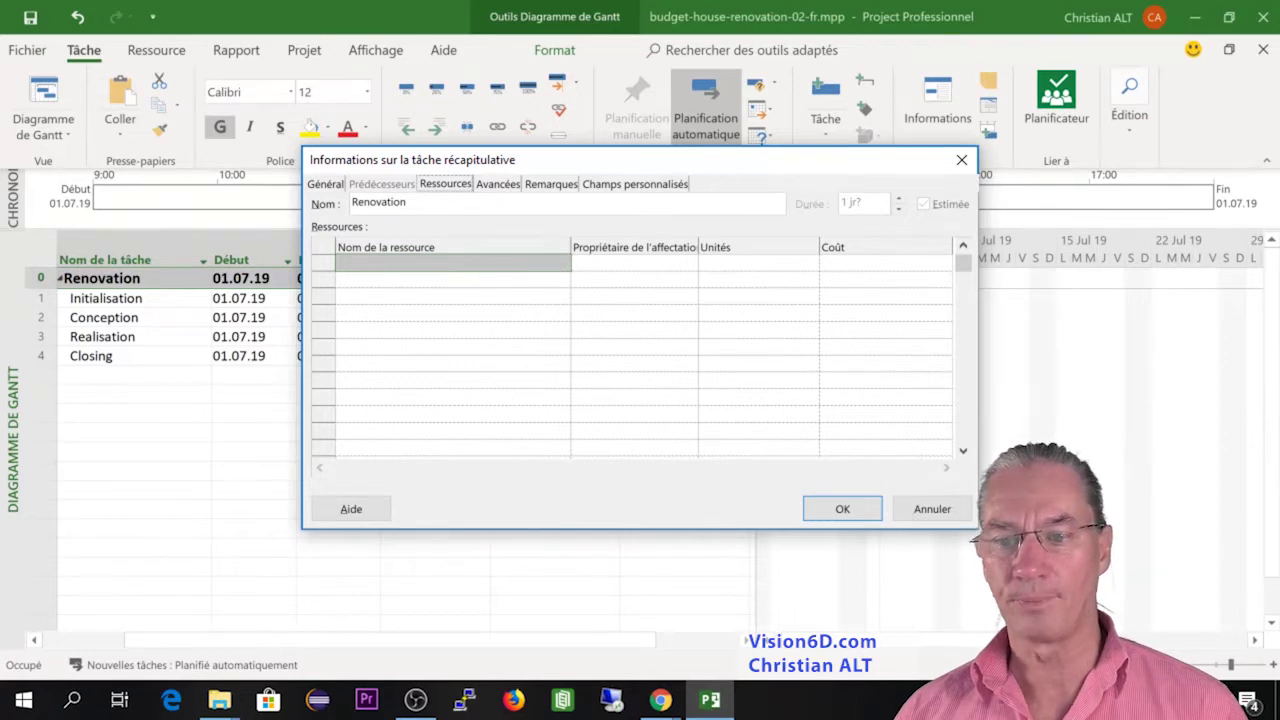
click(564, 266)
click(564, 266)
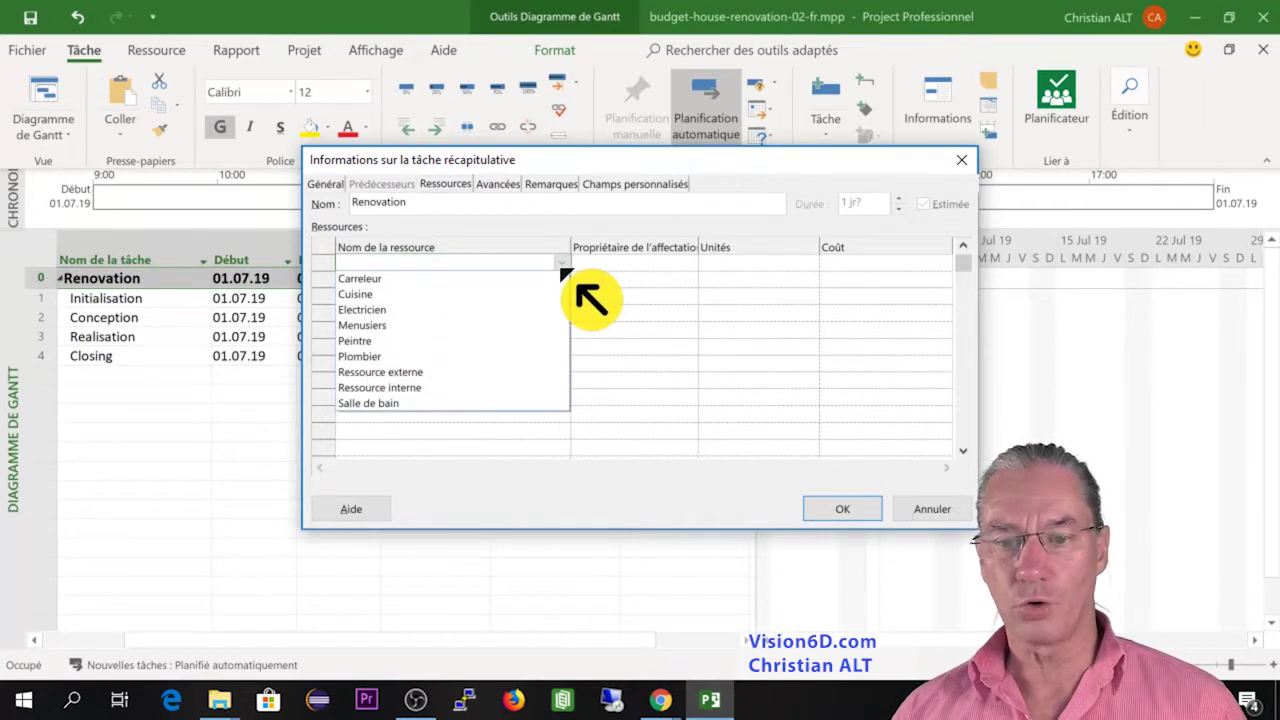
click(418, 340)
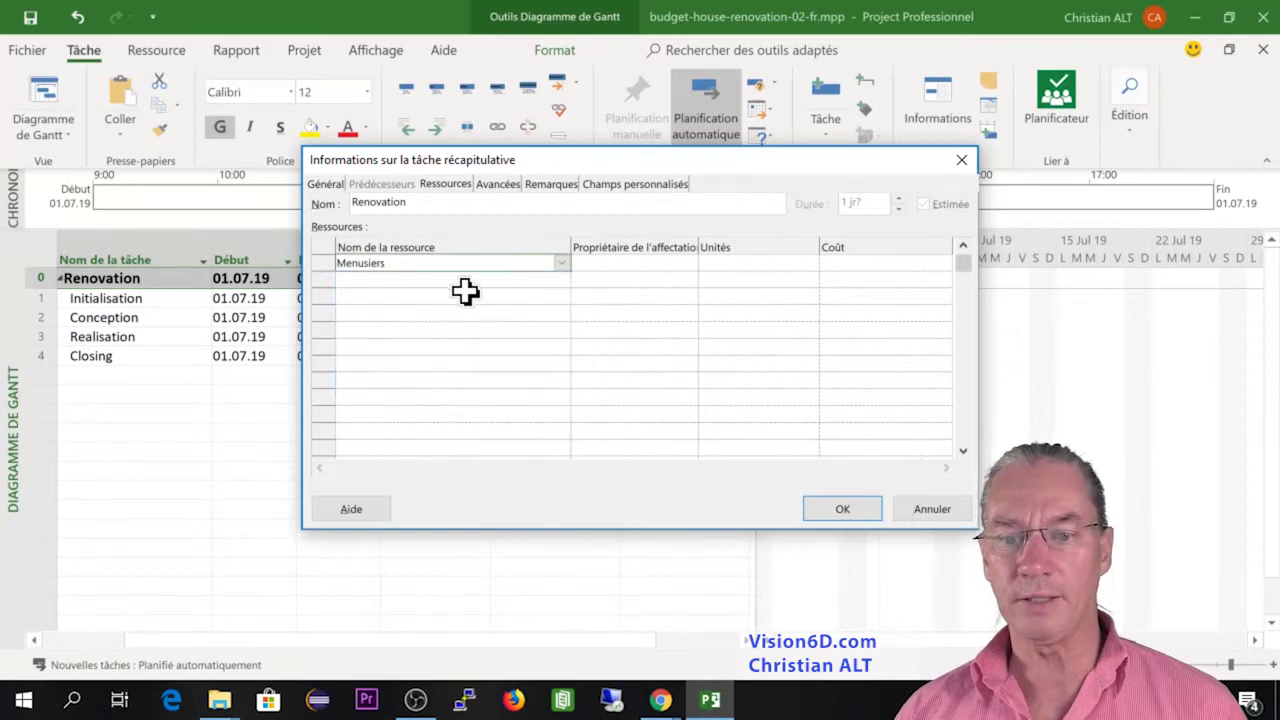
Add Electricien and Plombier to the resources of the Renovation summary task
click(564, 280)
click(564, 280)
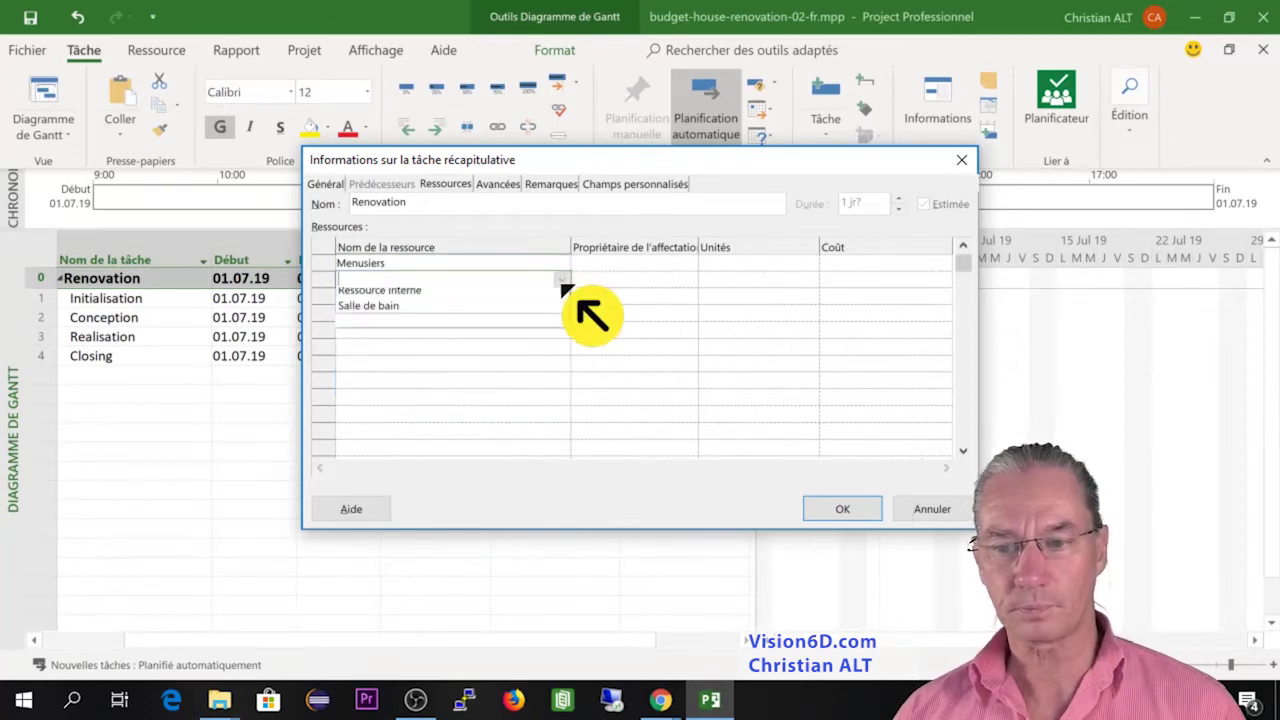
click(410, 326)
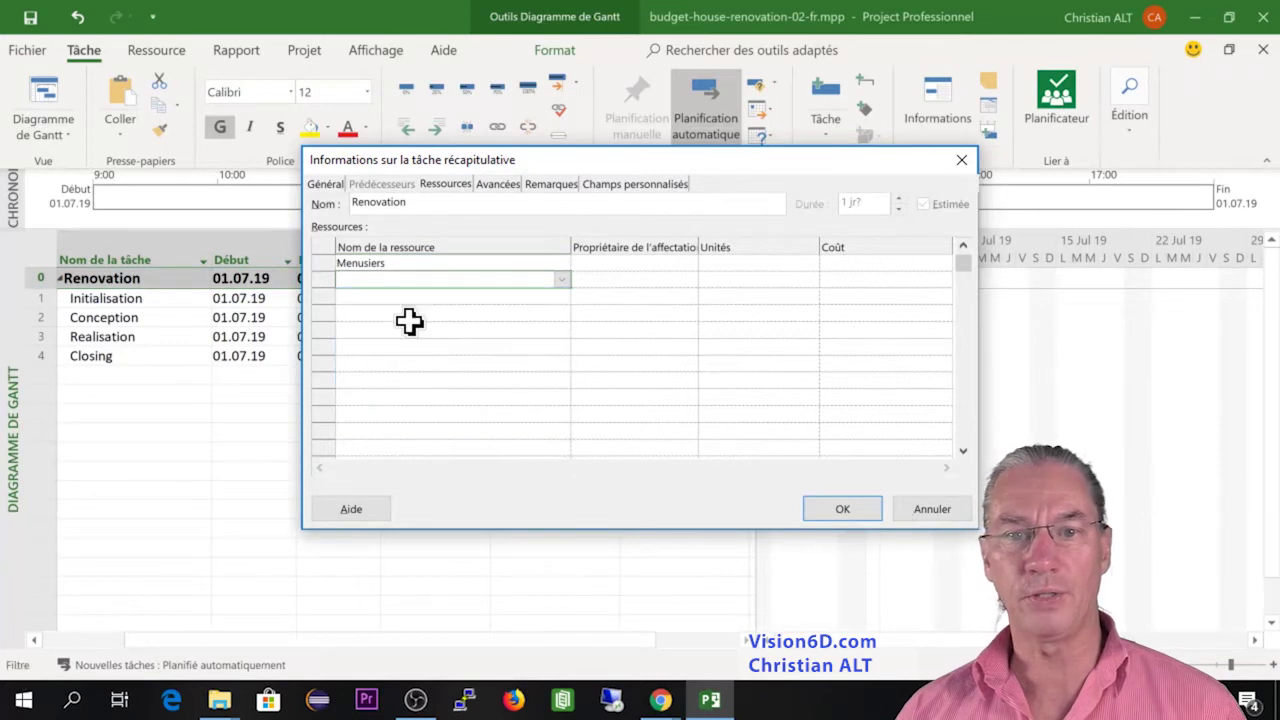
click(564, 296)
click(564, 296)
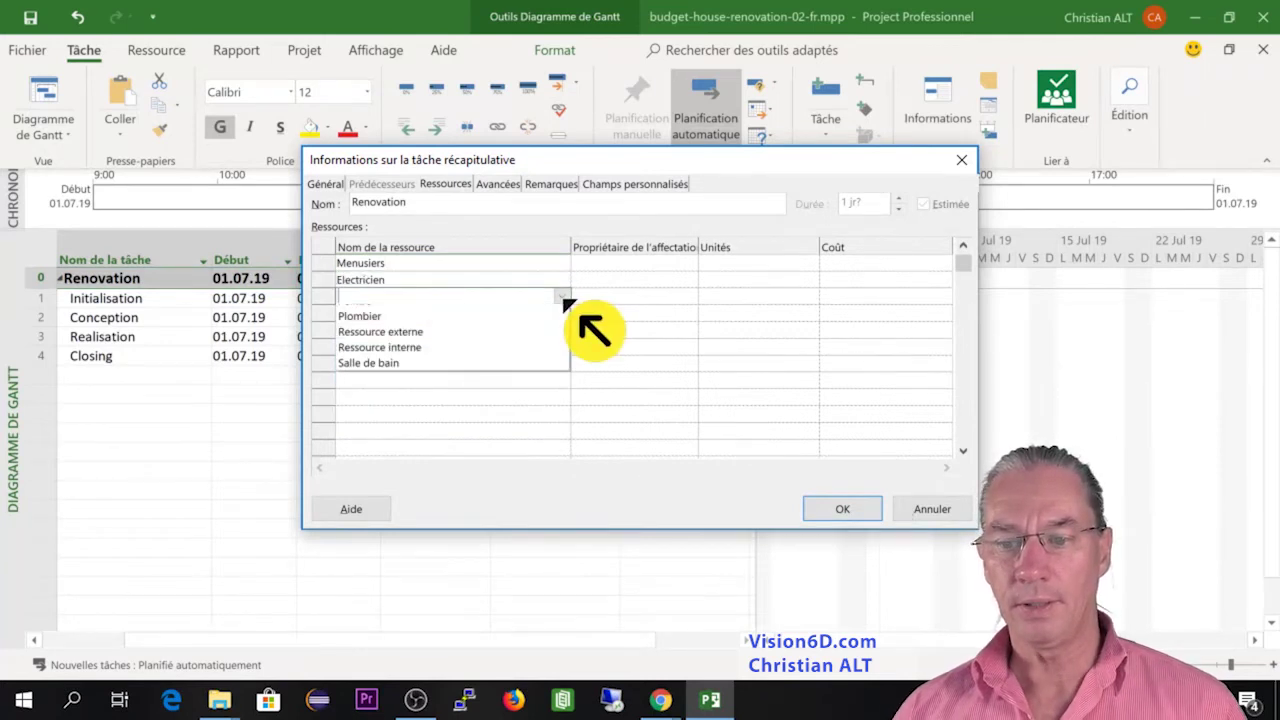
click(412, 390)
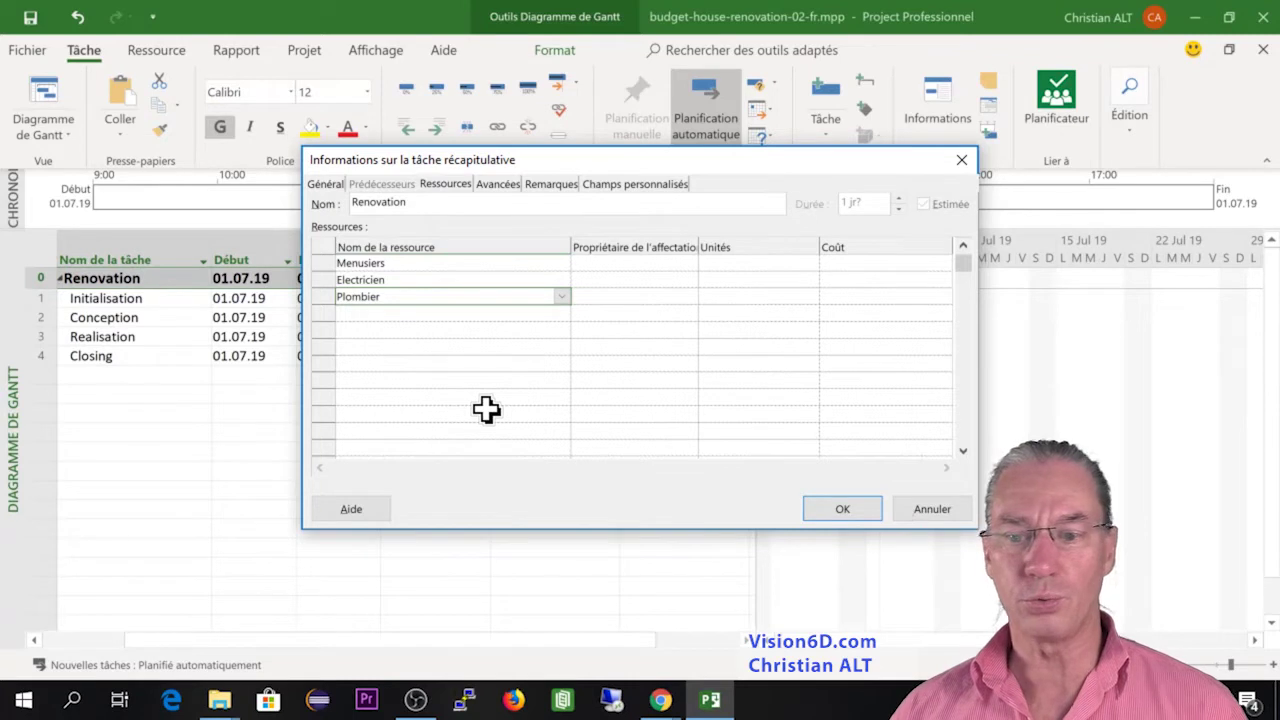
Add Peintre, Cuisine, Carreleur and Salle de bain to the Renovation summary task's resources
click(564, 313)
click(564, 313)
click(540, 391)
click(563, 330)
click(555, 347)
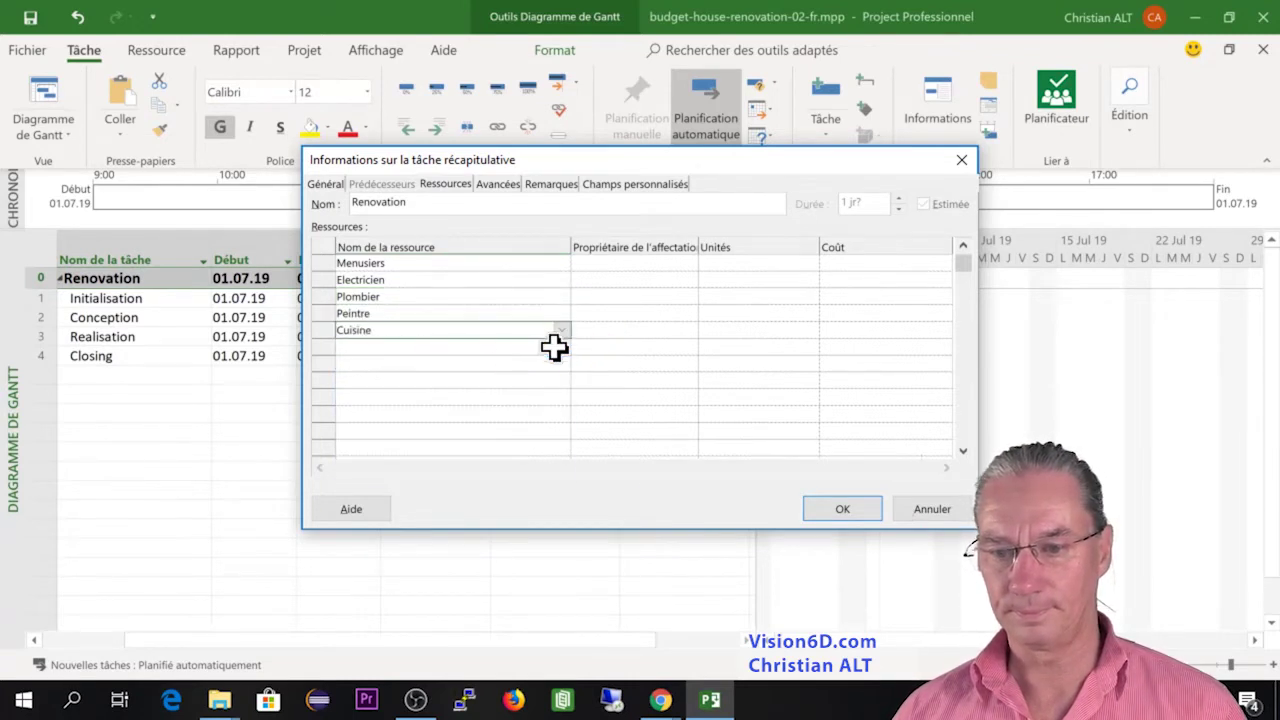
click(558, 347)
click(554, 374)
click(563, 363)
click(570, 509)
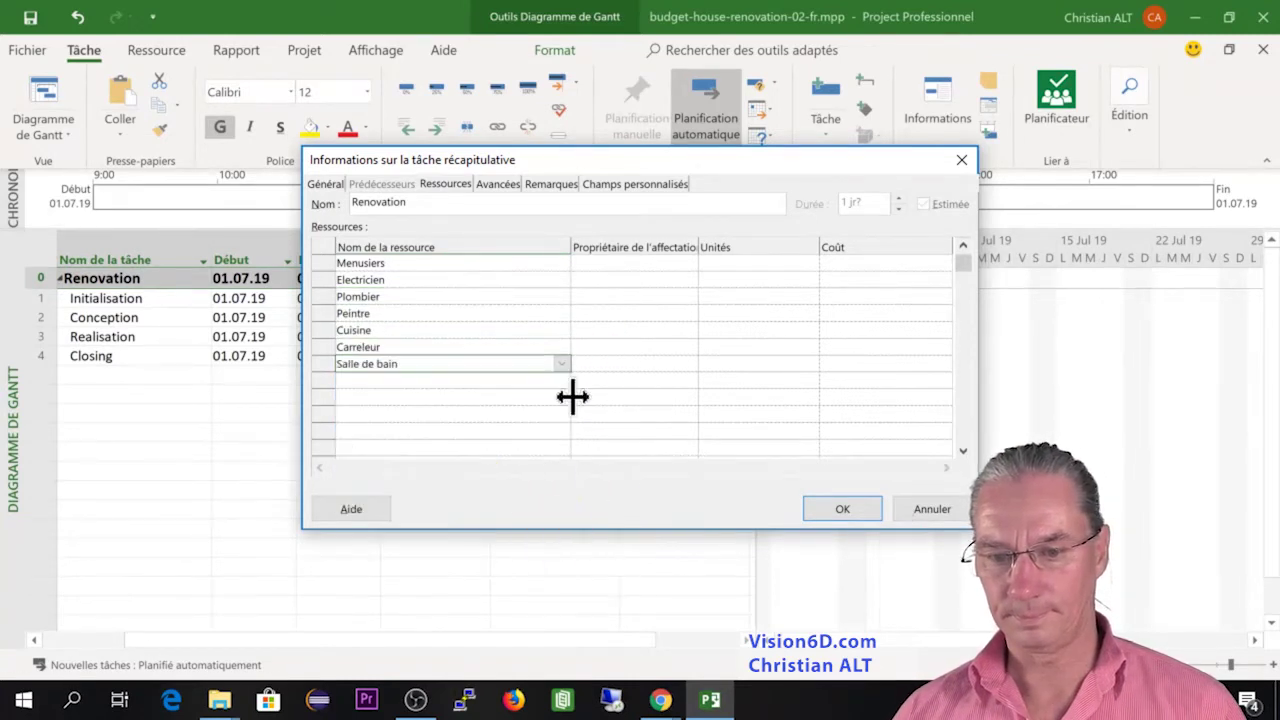
Add Ressource externe and Ressource interne to the Renovation summary task and confirm the resource assignments
click(563, 380)
click(455, 447)
click(563, 397)
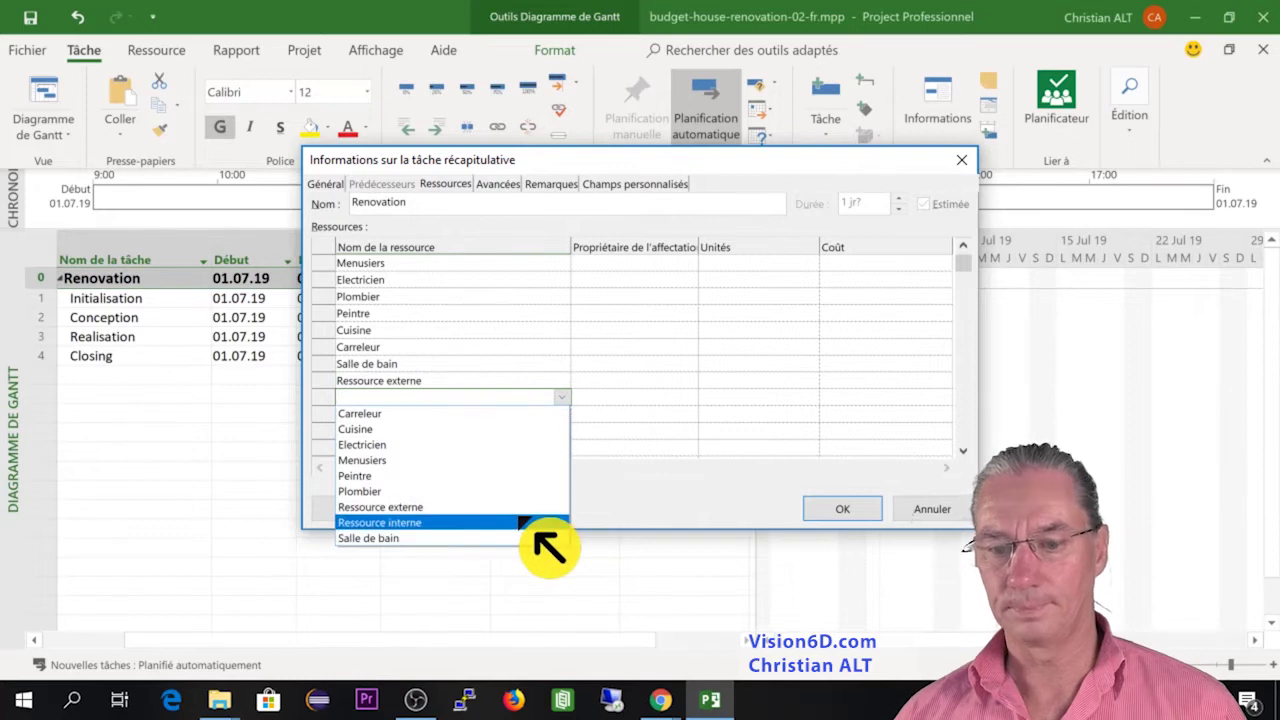
click(536, 526)
click(563, 414)
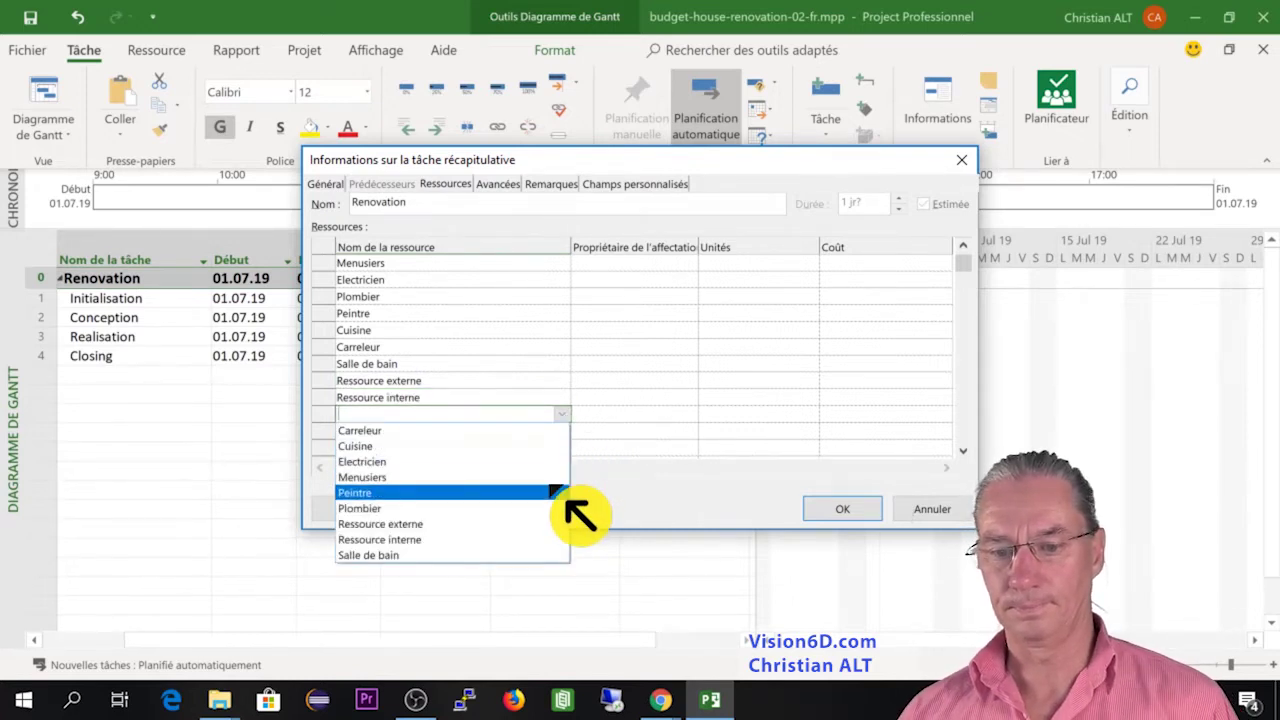
click(563, 413)
click(843, 510)
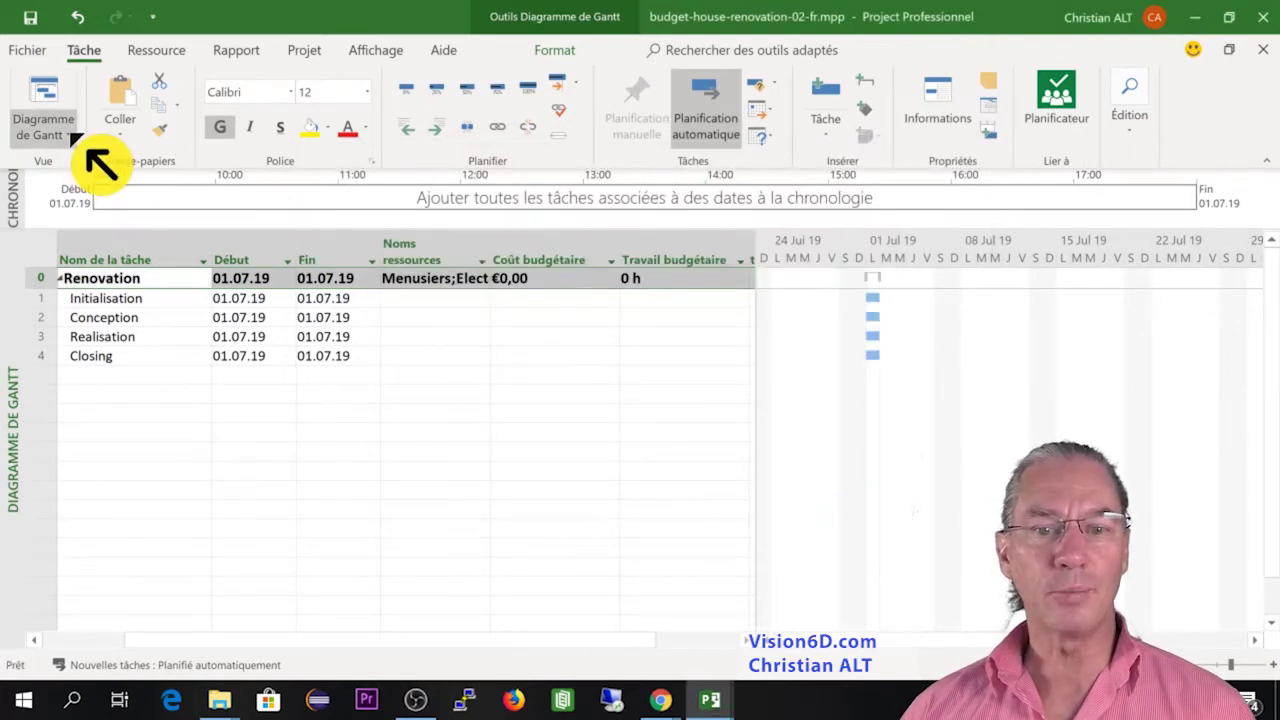
Switch to the Utilisation des ressources view
click(72, 137)
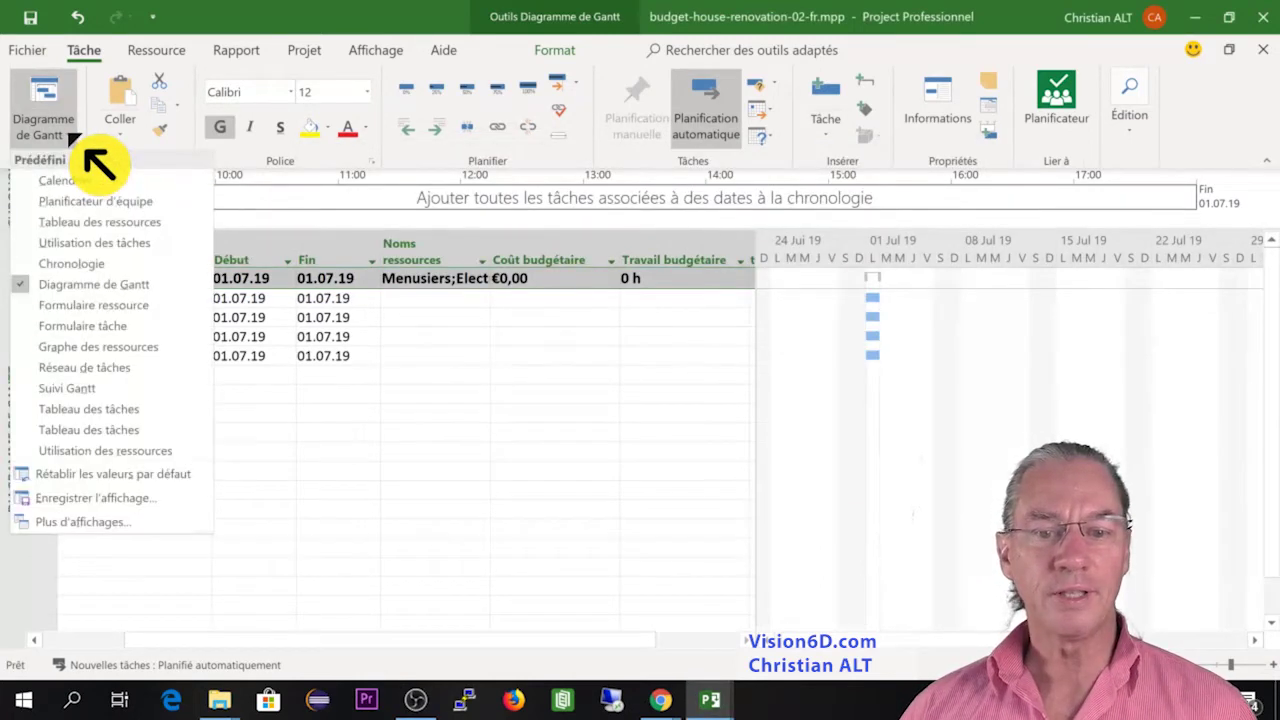
click(72, 455)
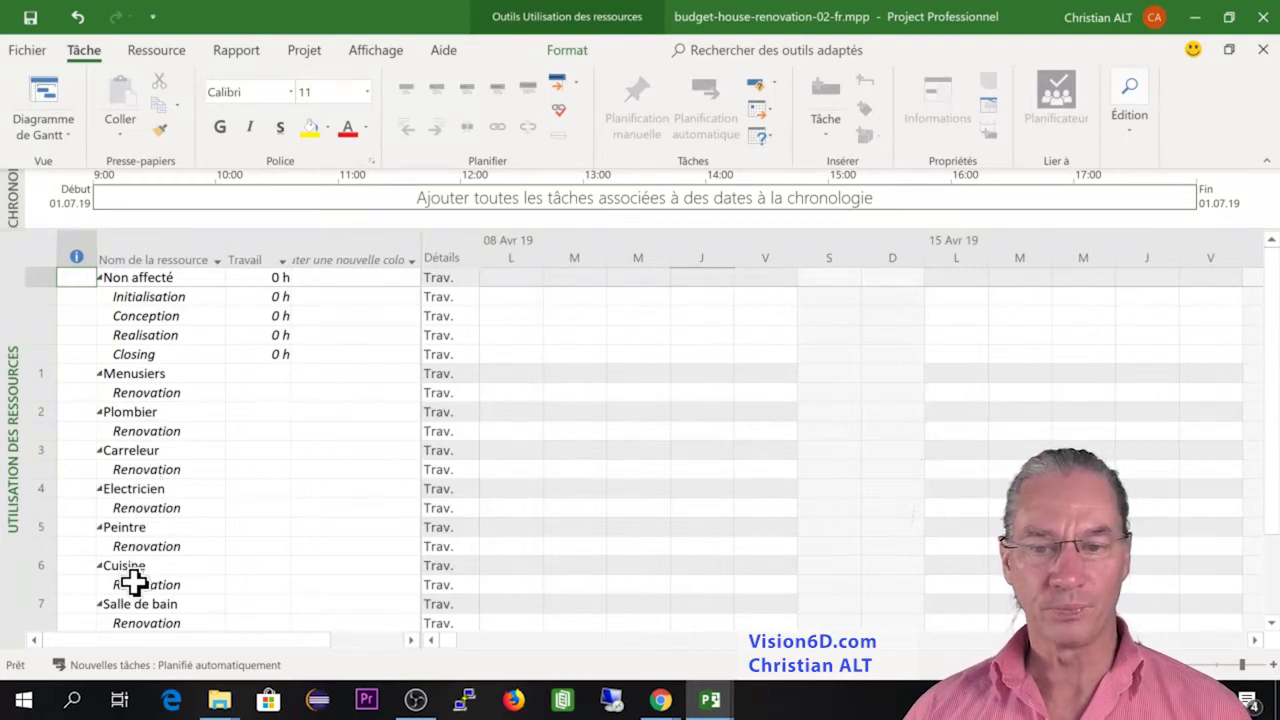
Widen the table area and insert a Coût budgétaire column after the Travail column
drag(423, 248, 515, 246)
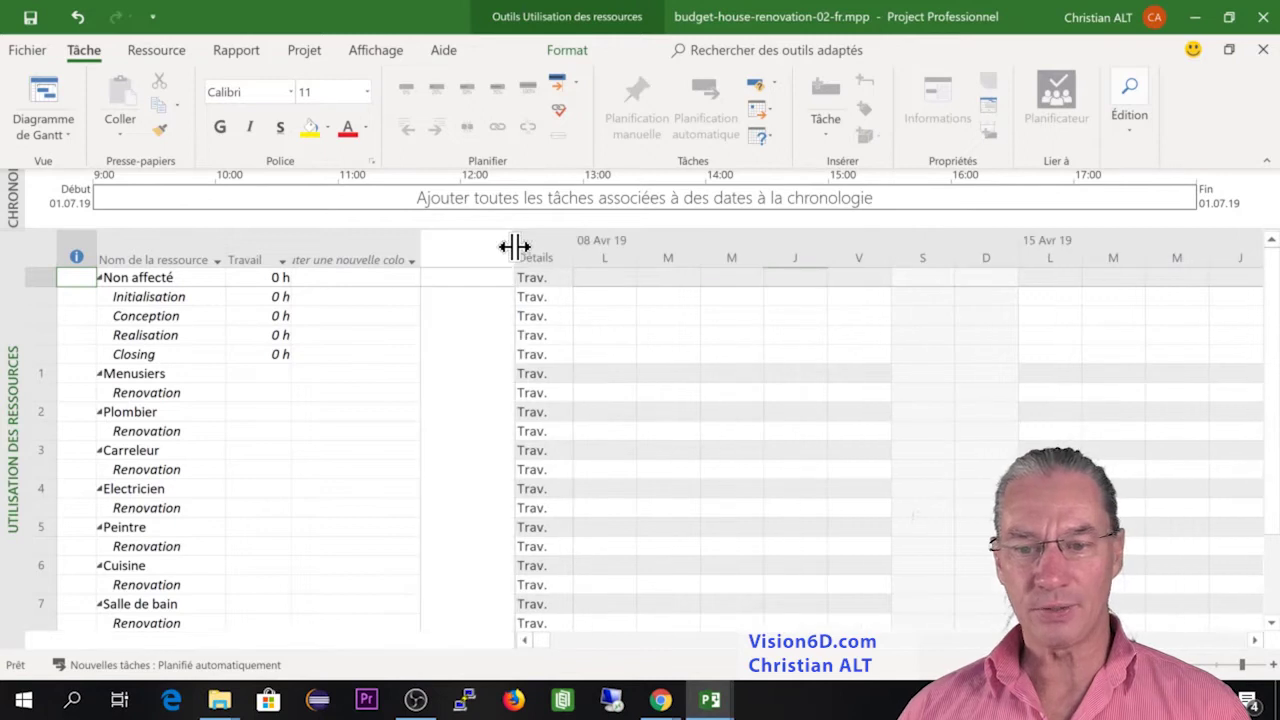
click(350, 254)
right_click(345, 259)
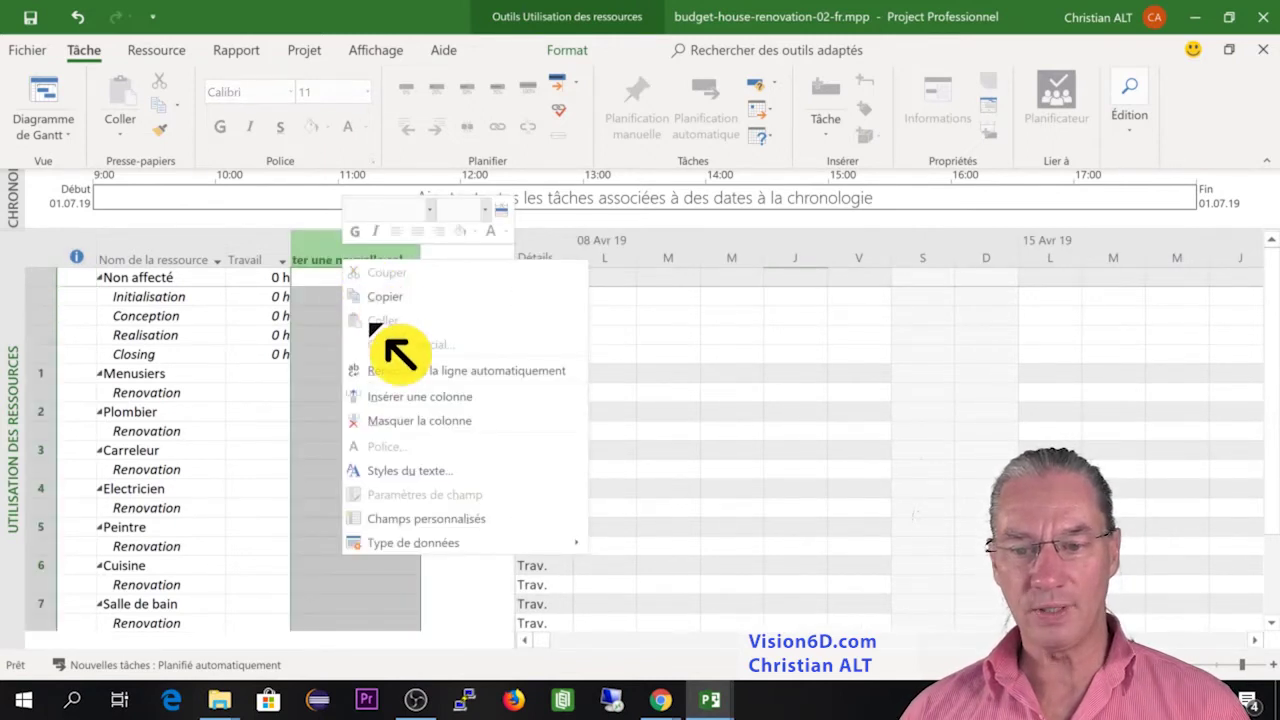
click(400, 410)
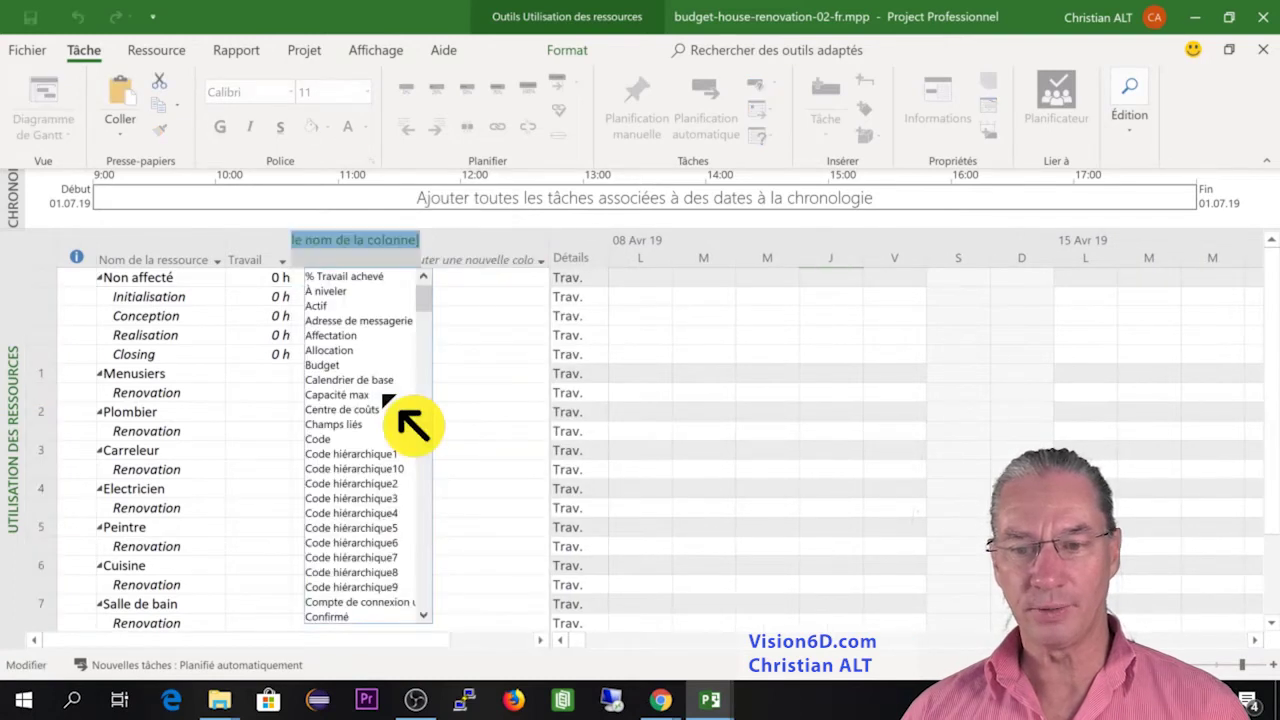
drag(427, 305, 436, 333)
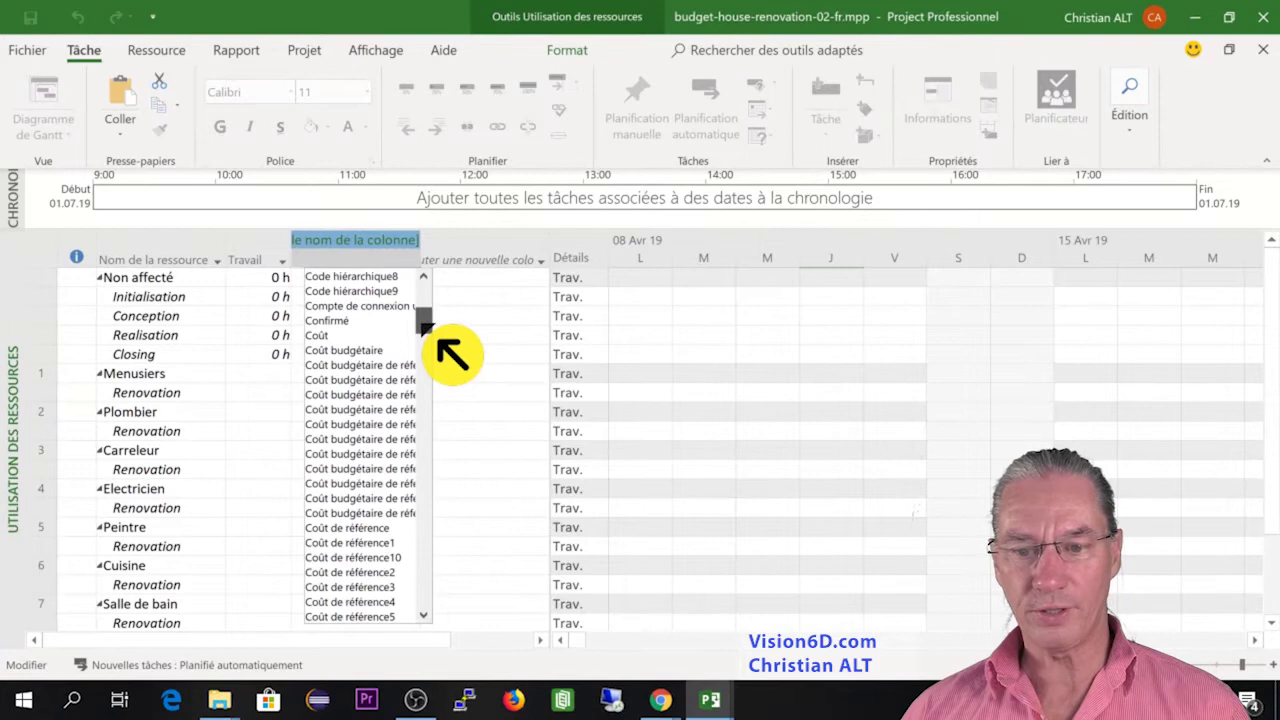
click(360, 351)
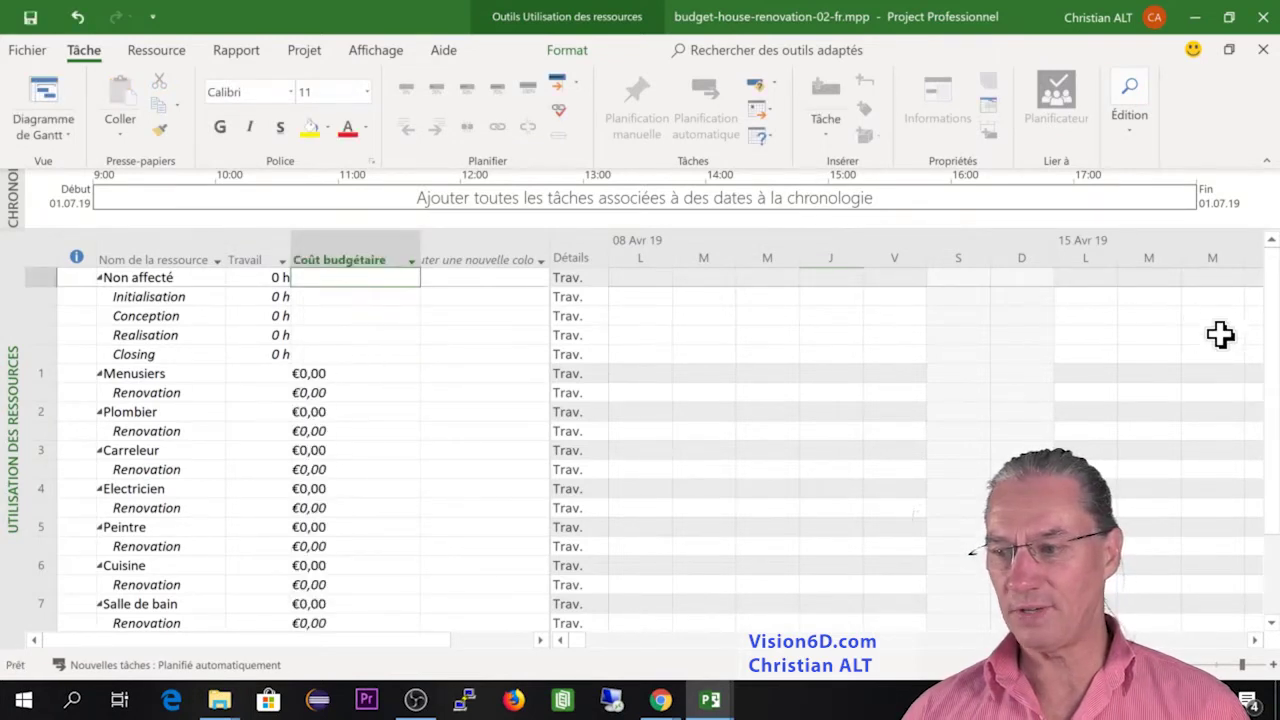
Insert a Travail budgétaire column after the Coût budgétaire column
click(1273, 345)
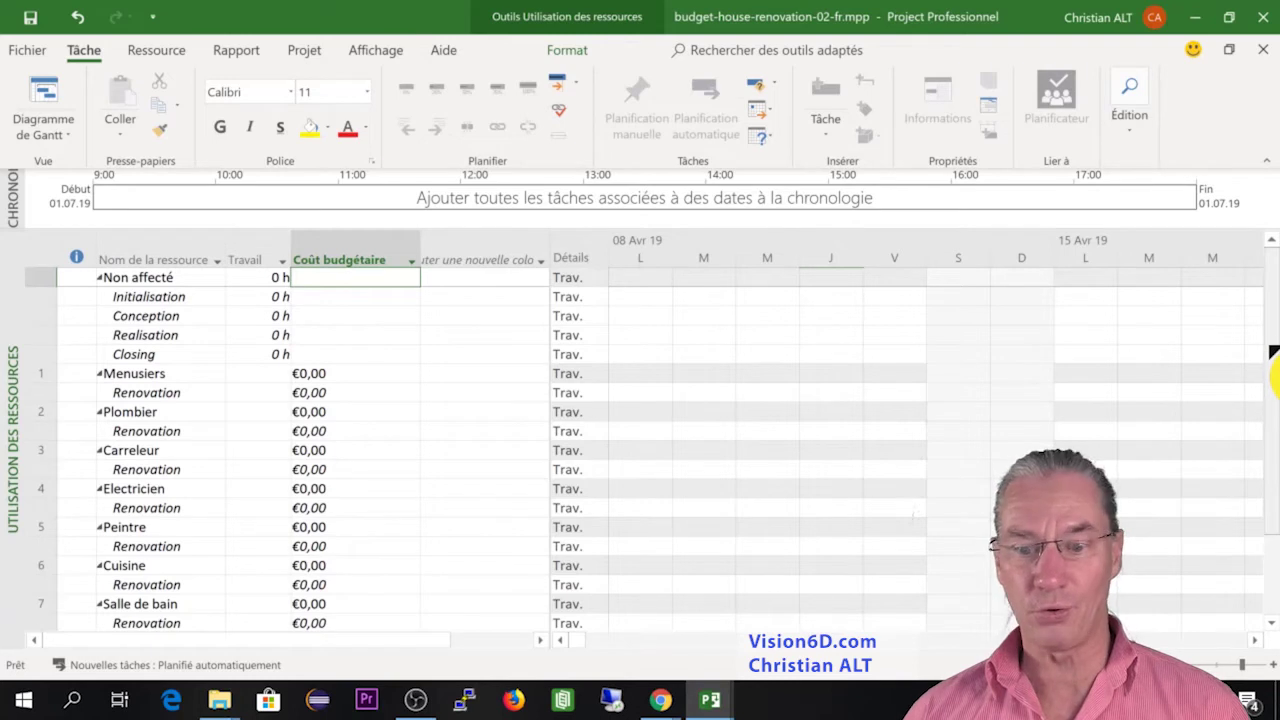
drag(1273, 352, 1271, 443)
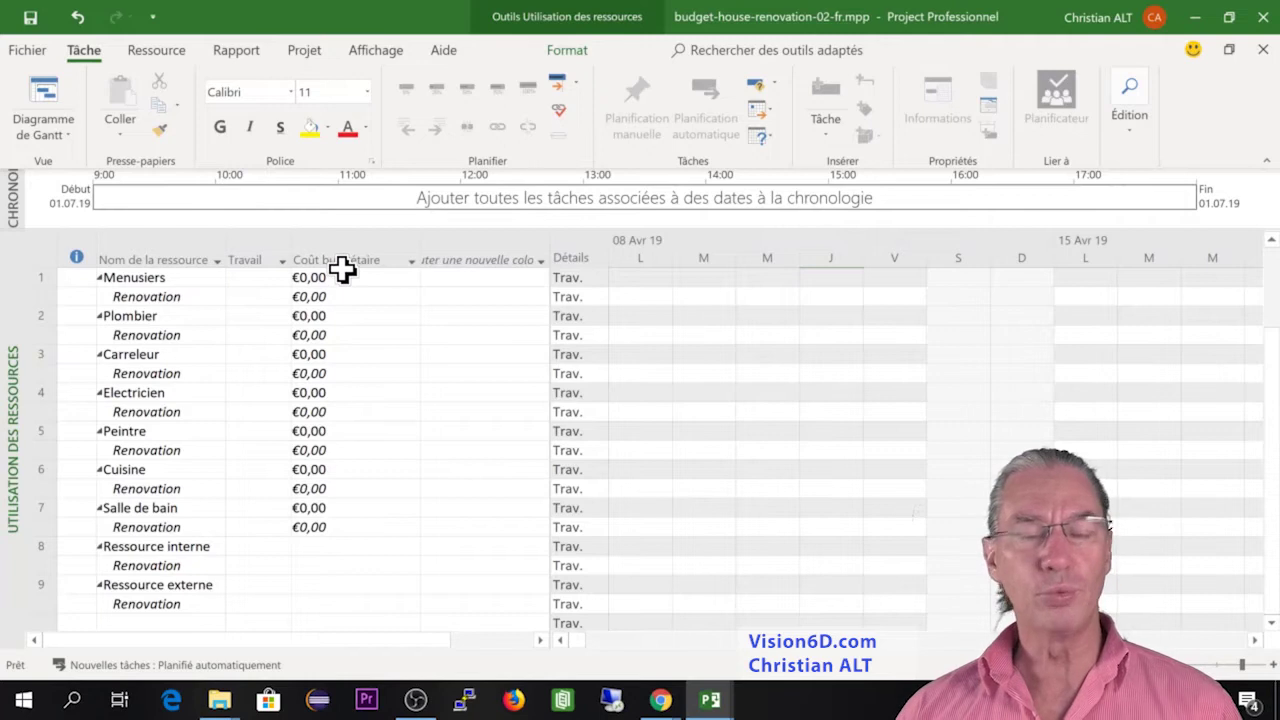
right_click(476, 263)
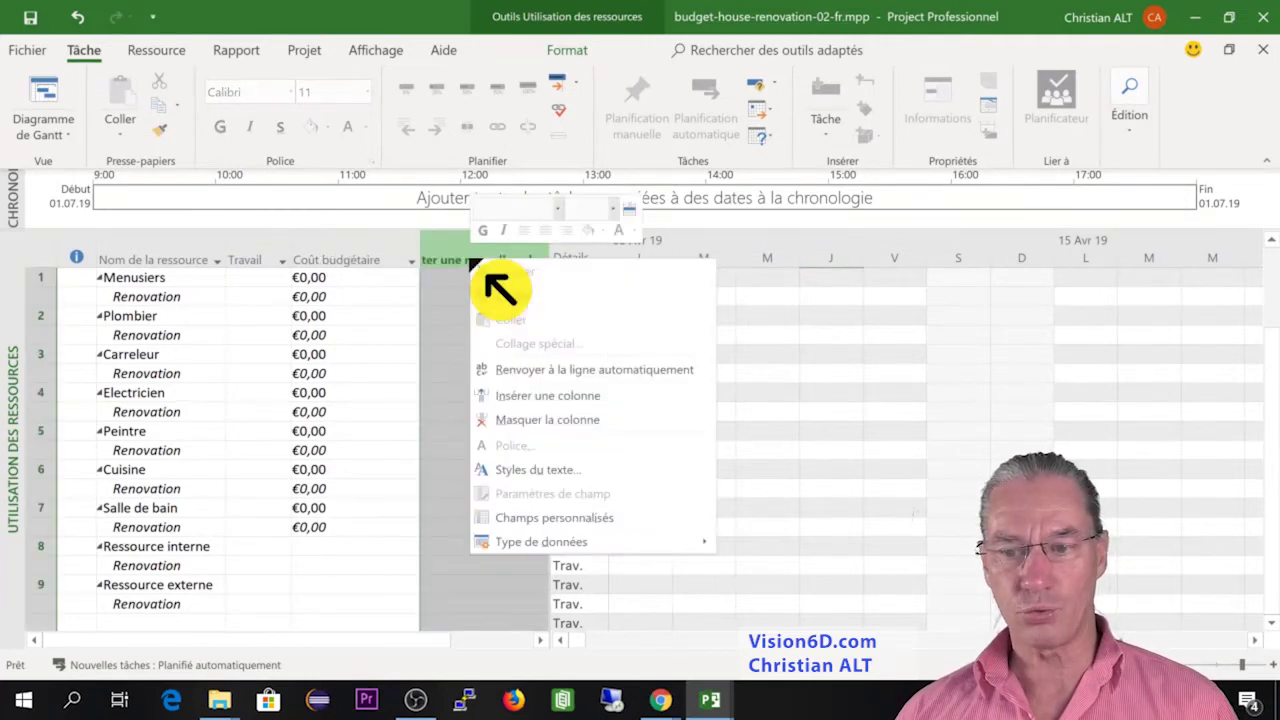
click(530, 396)
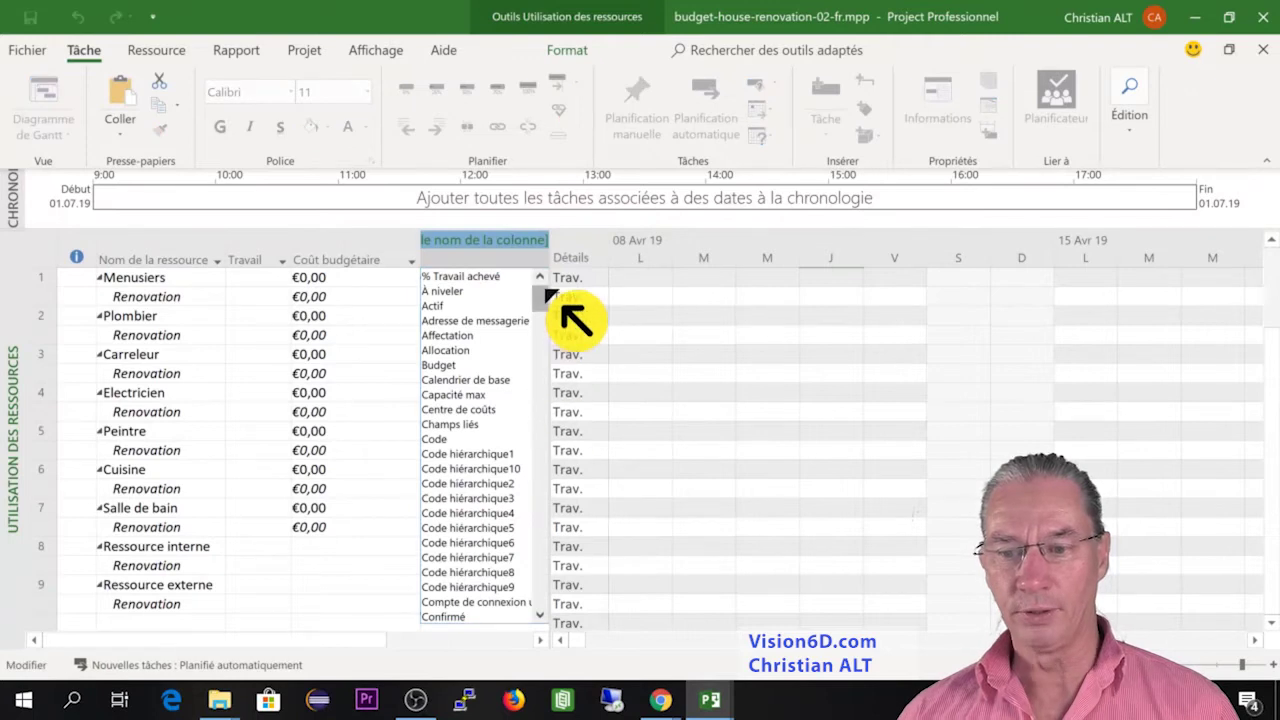
drag(558, 312, 556, 576)
click(480, 557)
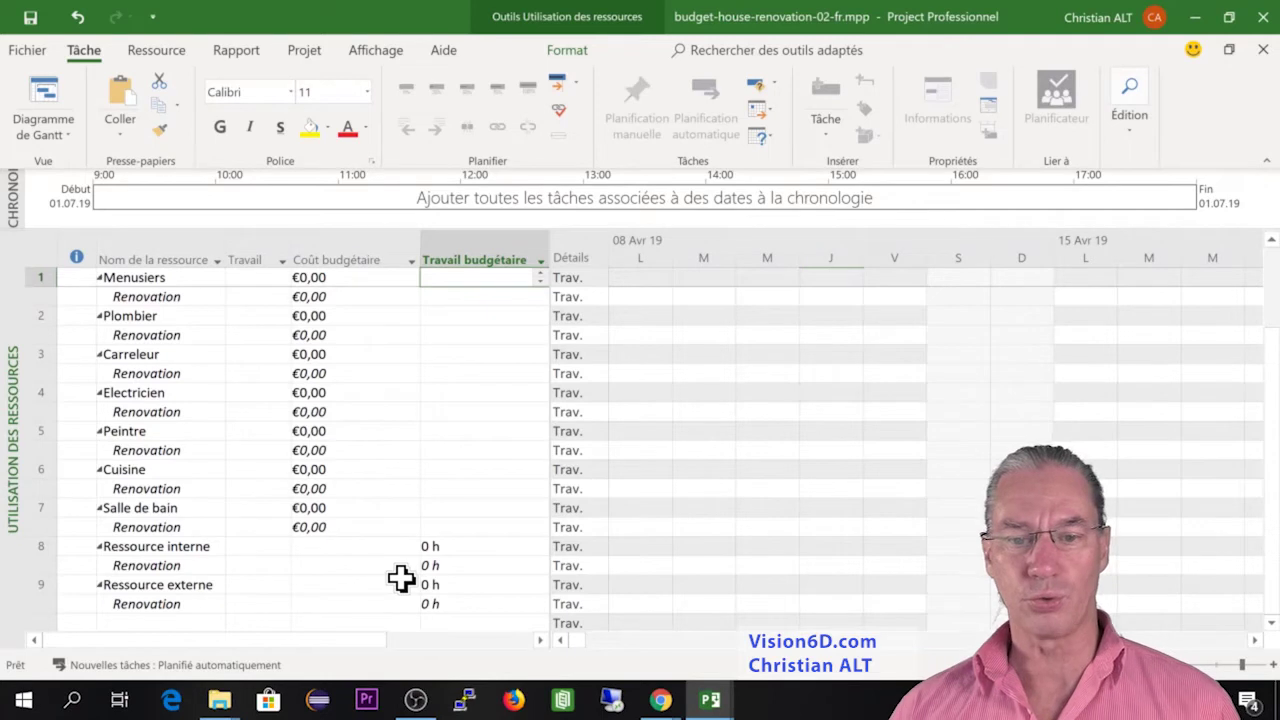
Set the Coût budgétaire of the Renovation assignment to 15000 under Menusiers and 6000 under Plombier
scroll(458, 568, up, 2)
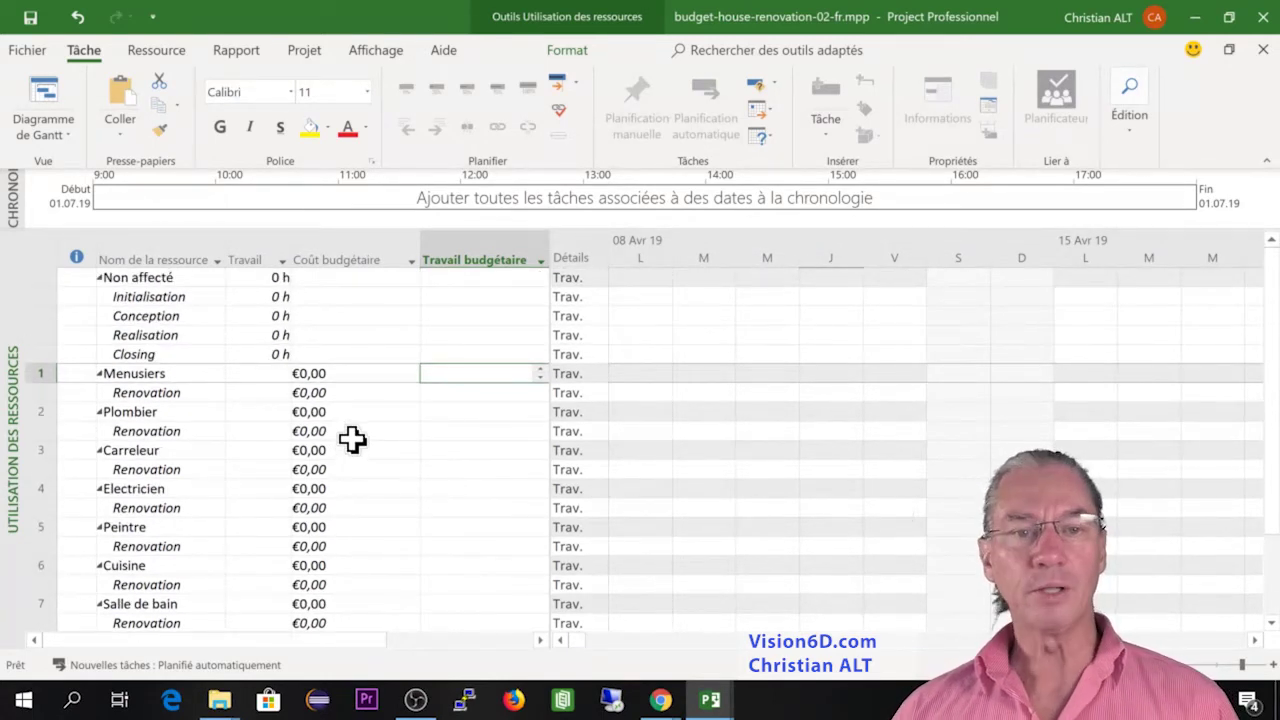
click(323, 397)
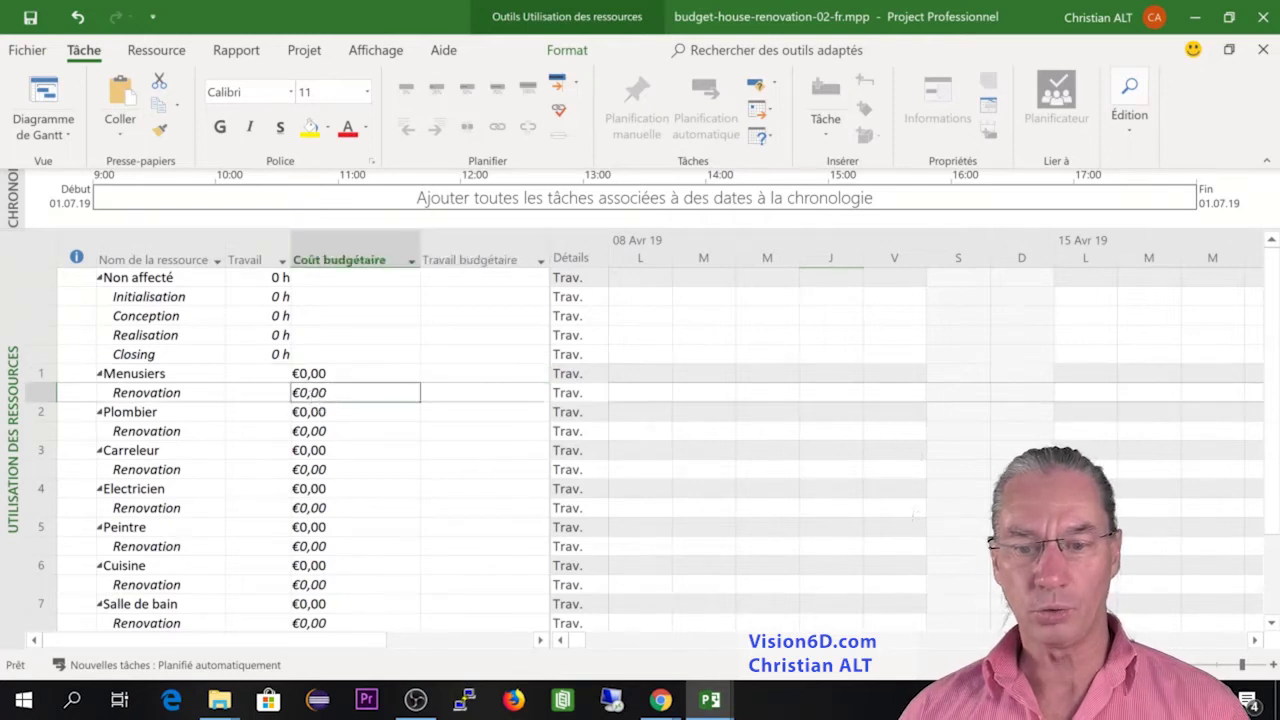
key(BackSpace)
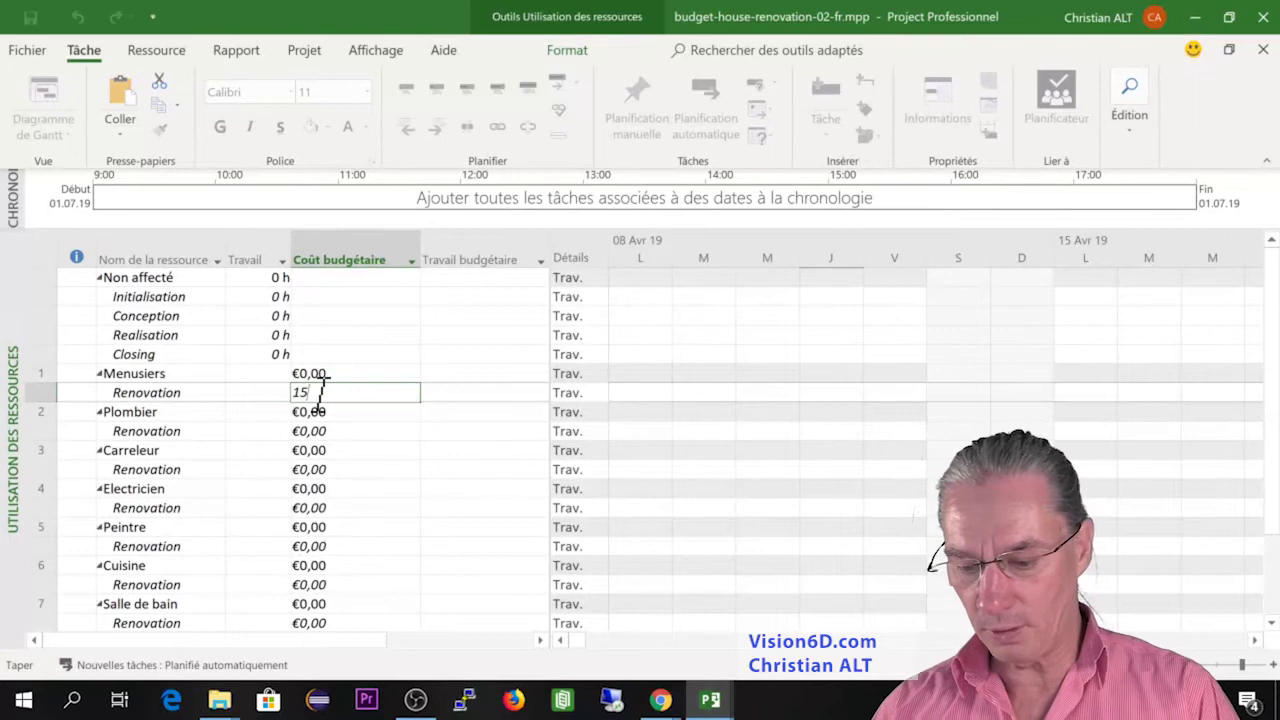
text(15000)
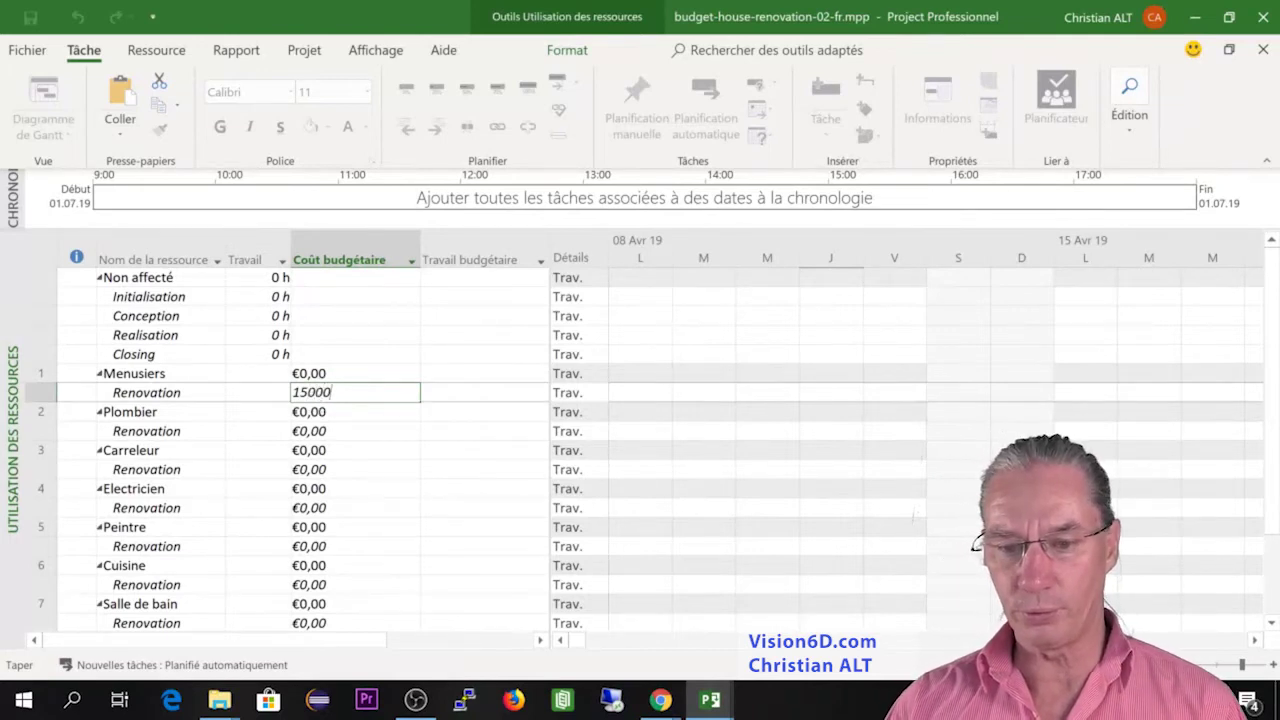
key(Return)
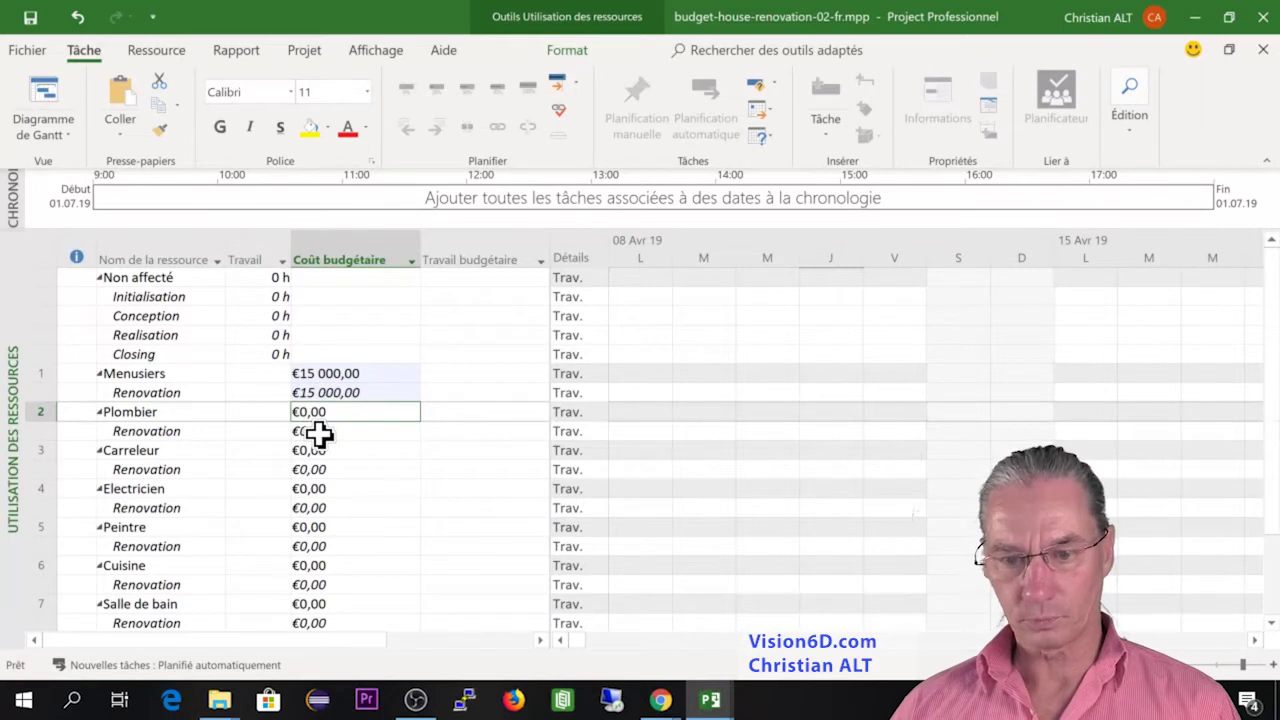
click(318, 433)
key(BackSpace)
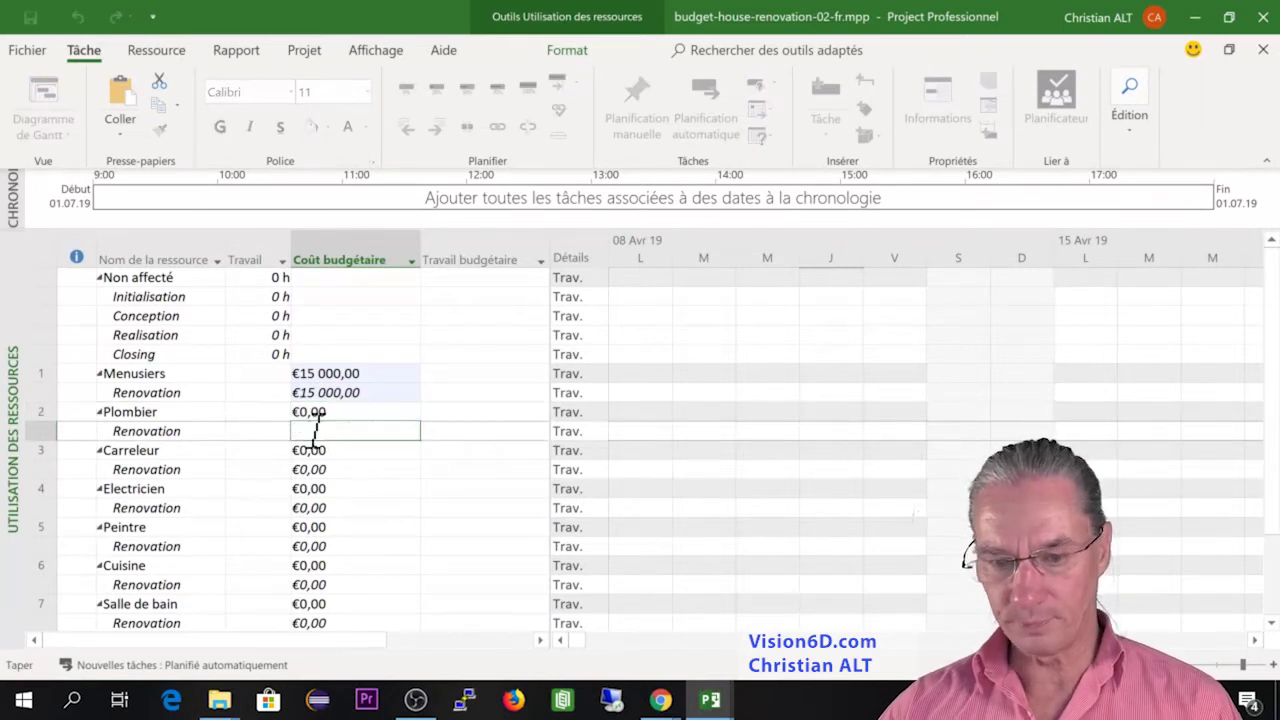
text(6000)
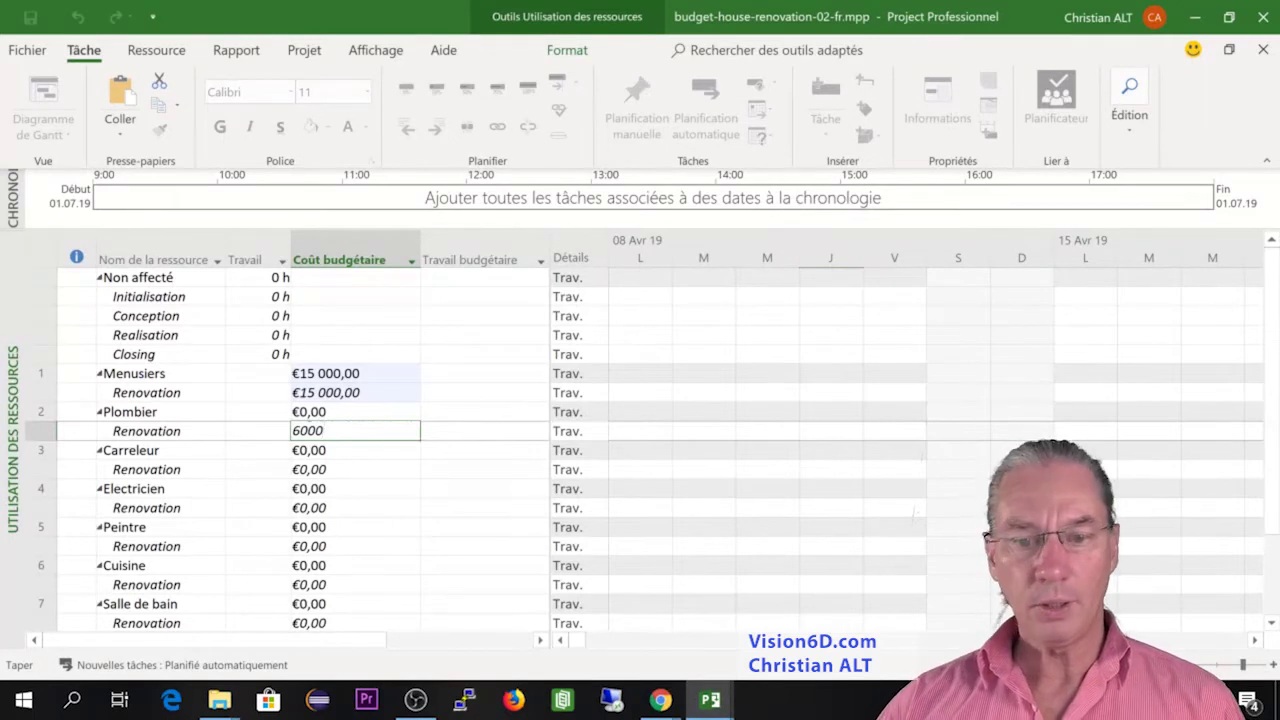
key(Return)
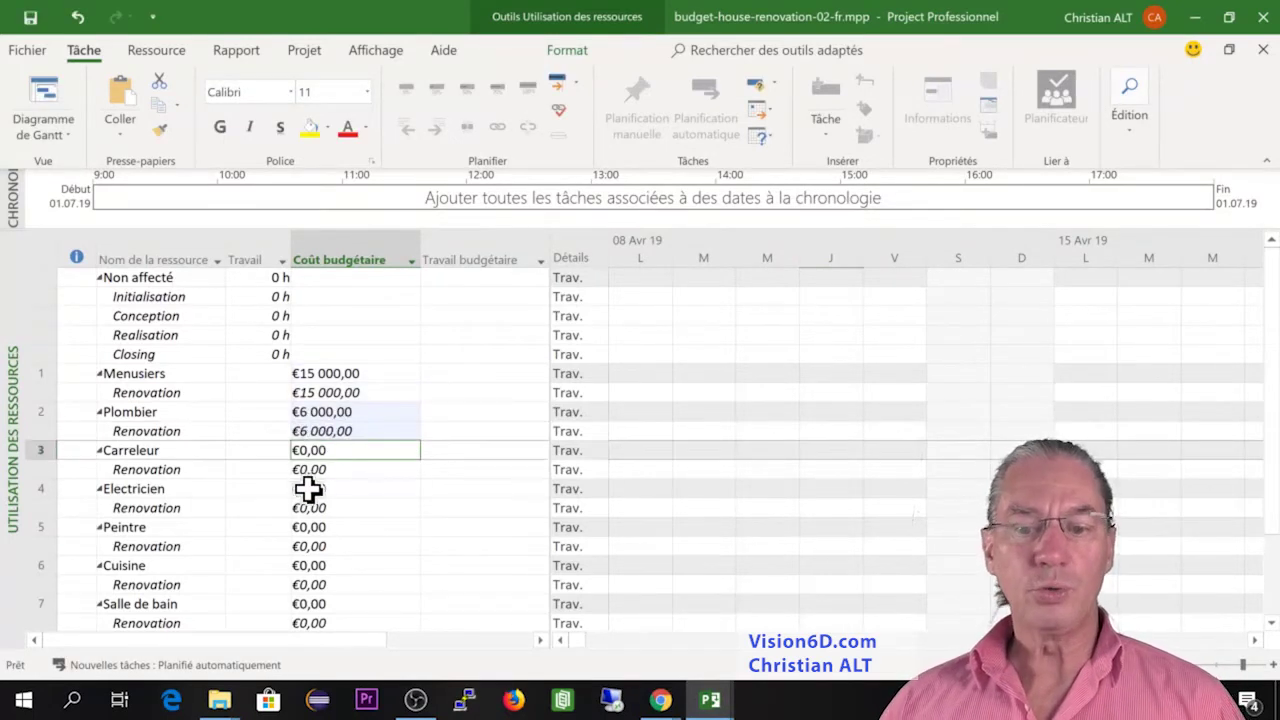
Set the Renovation assignment's Coût budgétaire to 4000 under Carreleur and 6000 under Electricien
scroll(308, 492, down, 2)
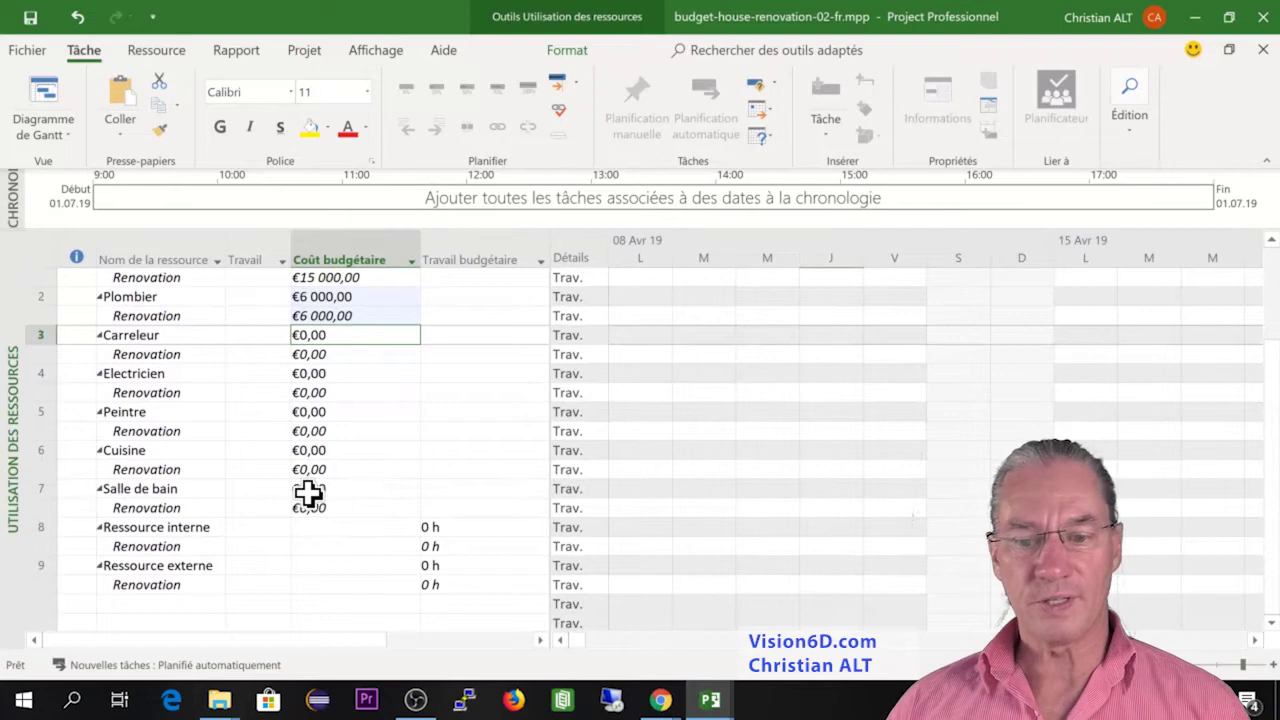
click(300, 354)
text(4000)
key(Return)
key(Down)
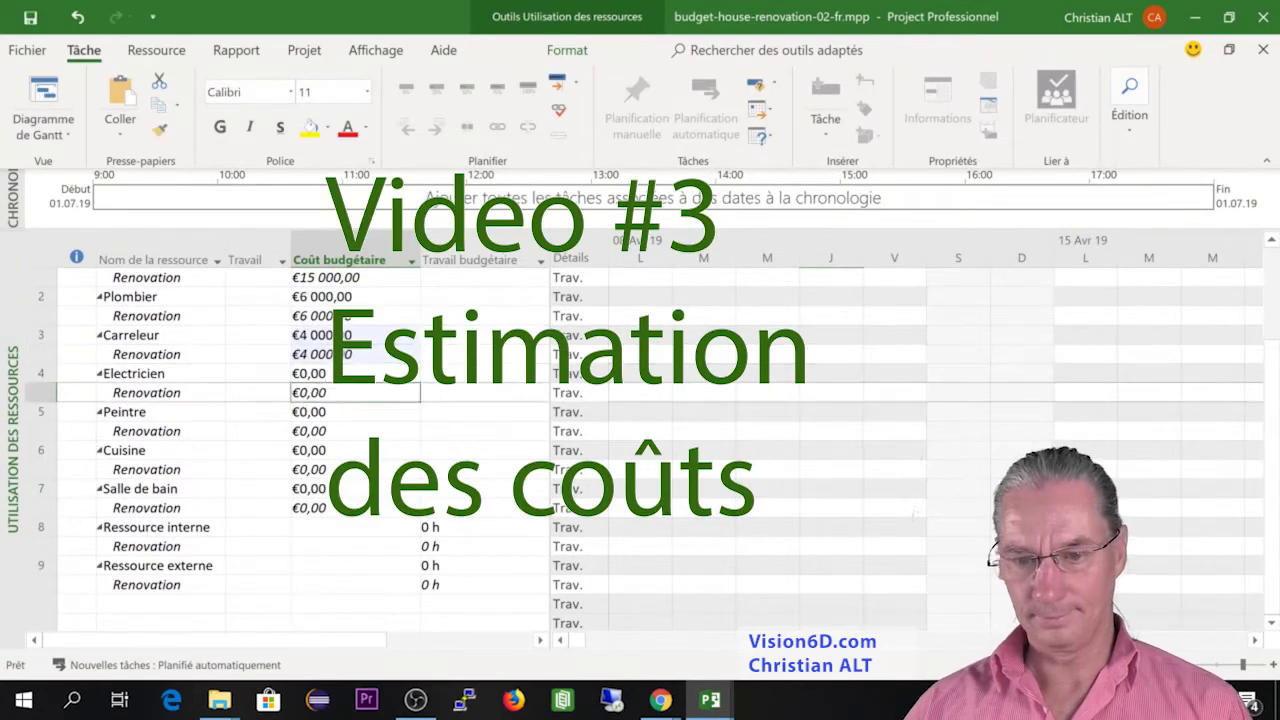
text(6000)
key(Return)
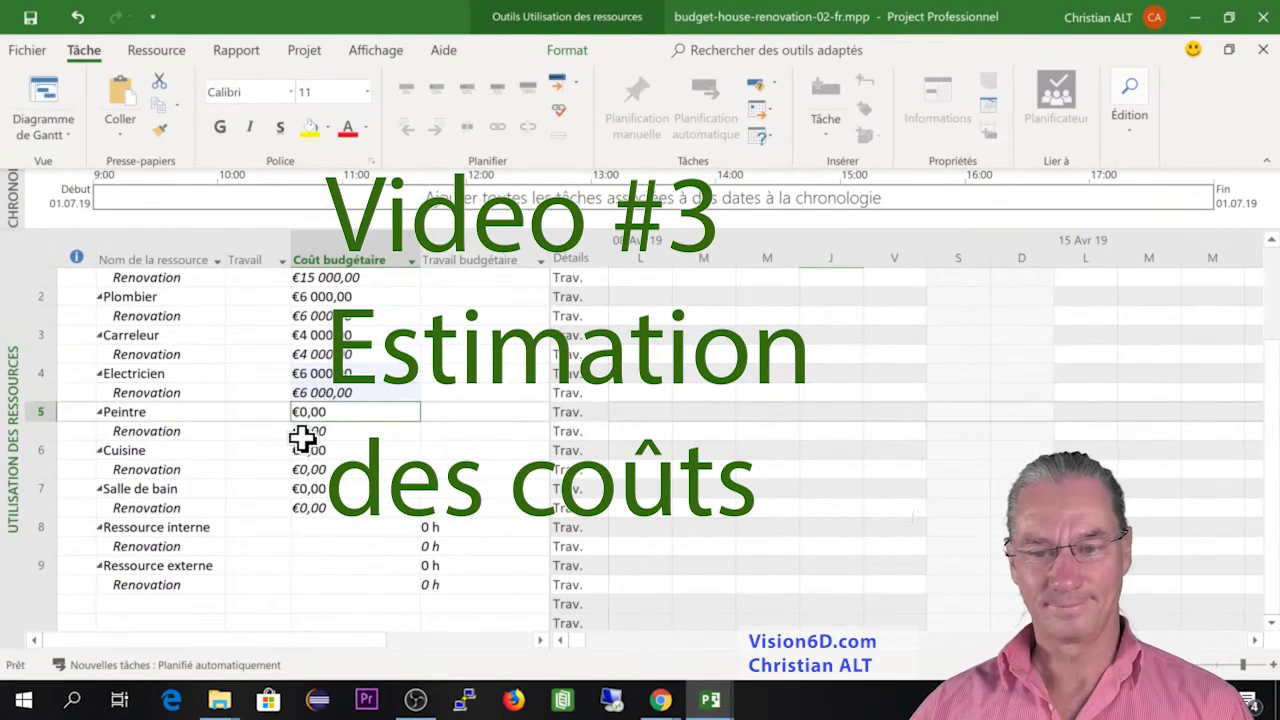
Enter Renovation budget costs of 2500 under Peintre, 10000 under Cuisine and 5000 under Salle de bain
click(306, 431)
text(2500)
key(Return)
click(310, 469)
text(10000)
key(Return)
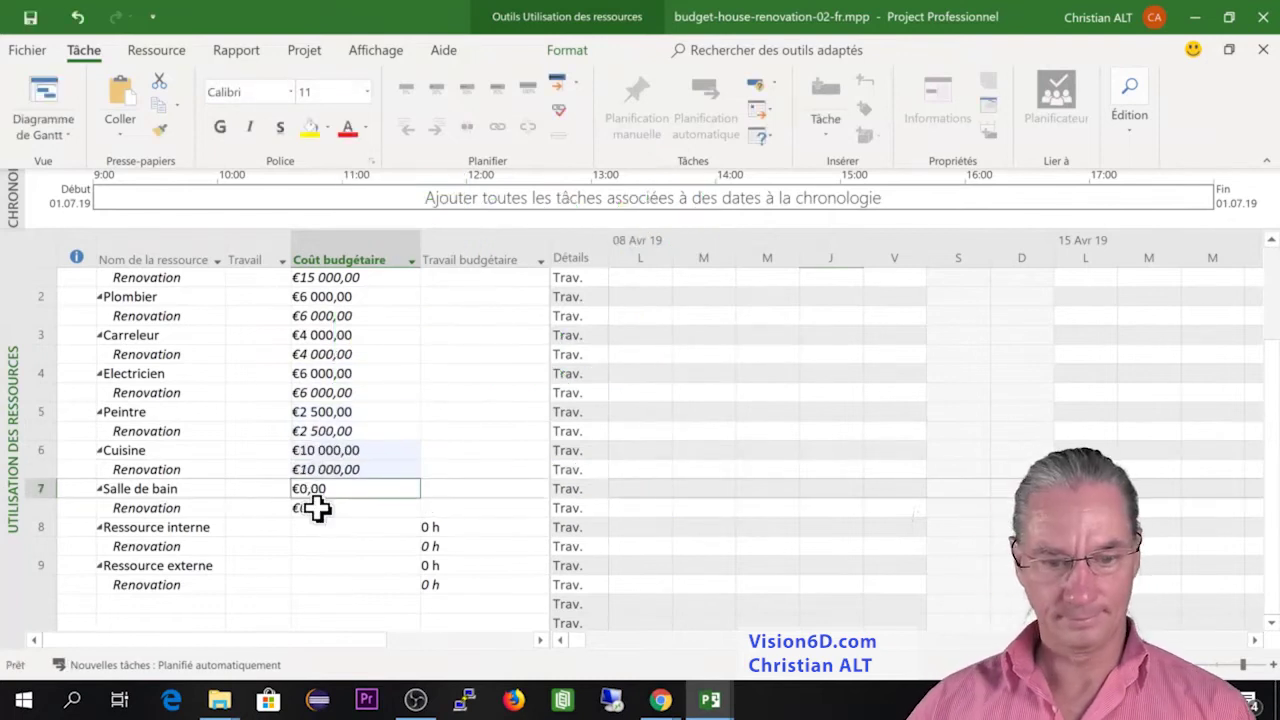
click(314, 507)
text(5000)
key(Return)
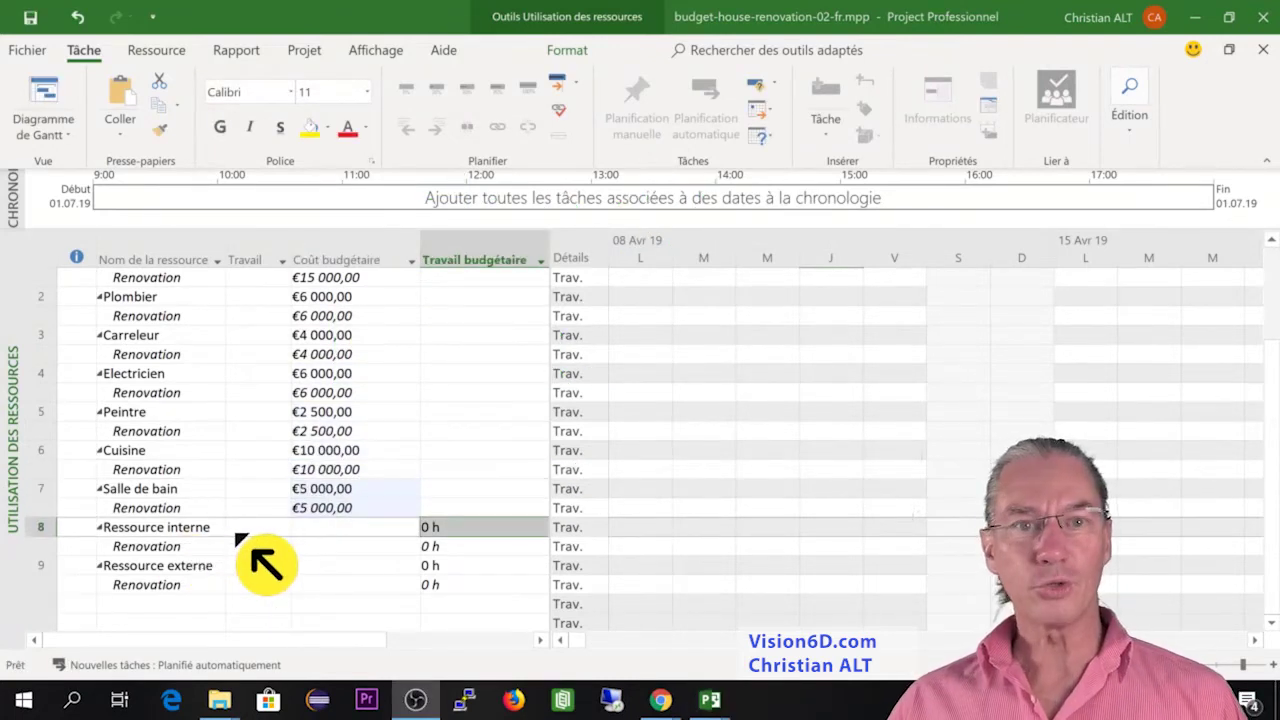
Set the Renovation assignment's Travail budgétaire to 100 h under Ressource interne and 300 h under Ressource externe
click(449, 529)
click(444, 546)
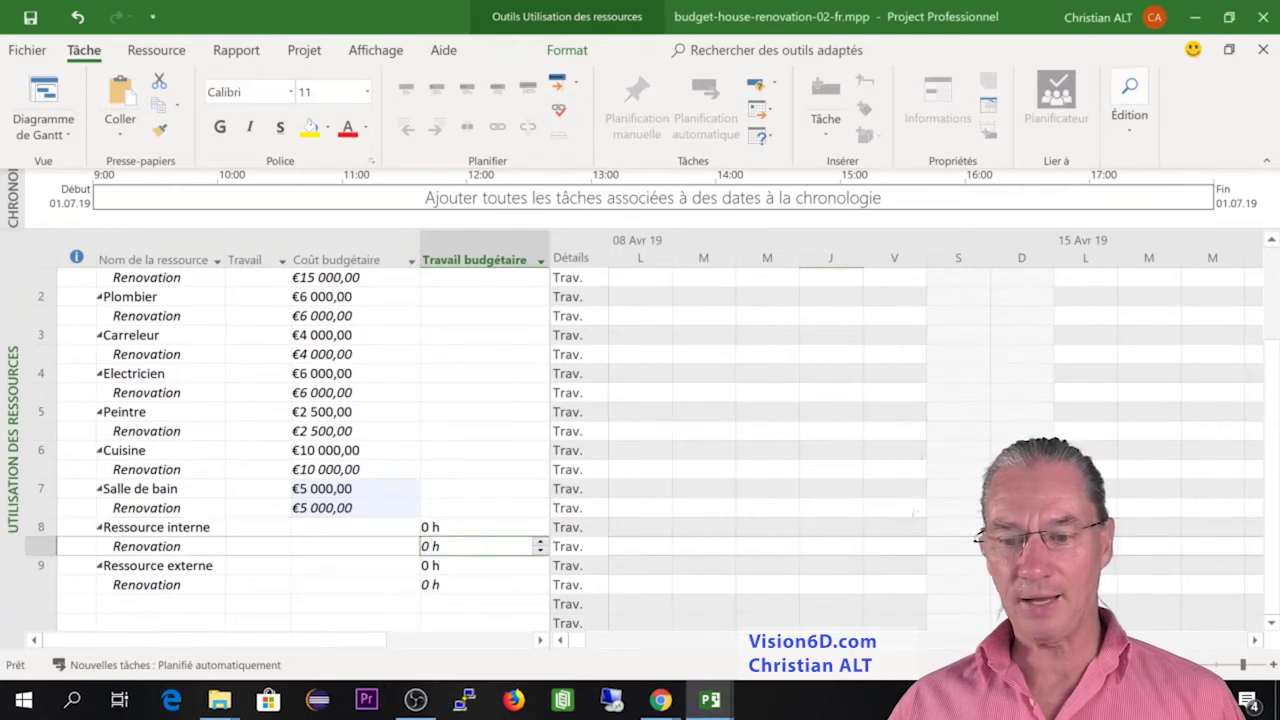
text(100)
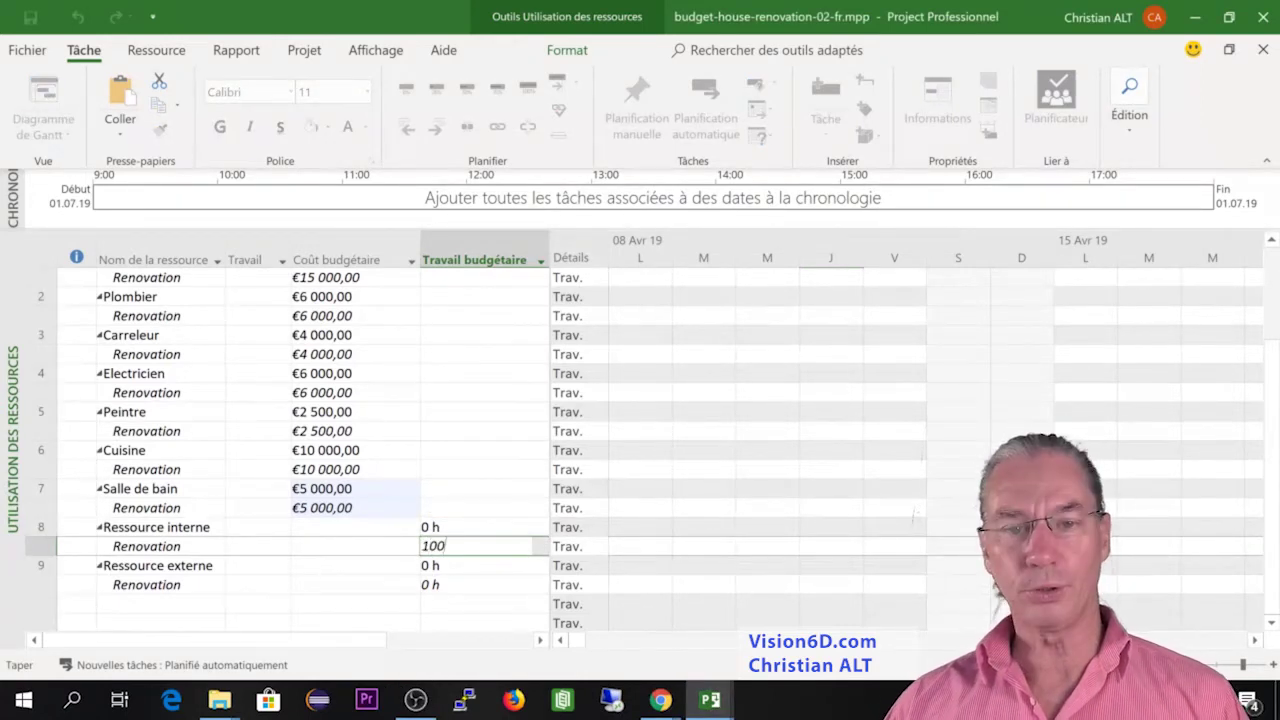
key(Return)
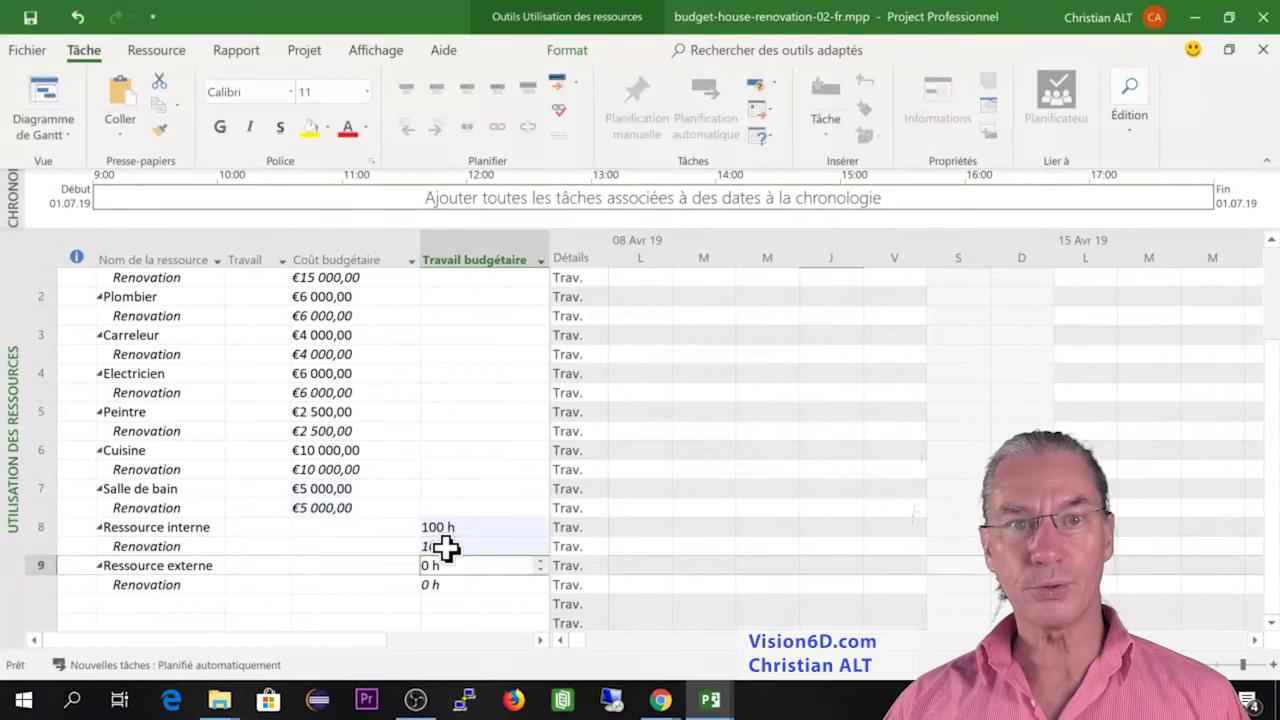
click(437, 586)
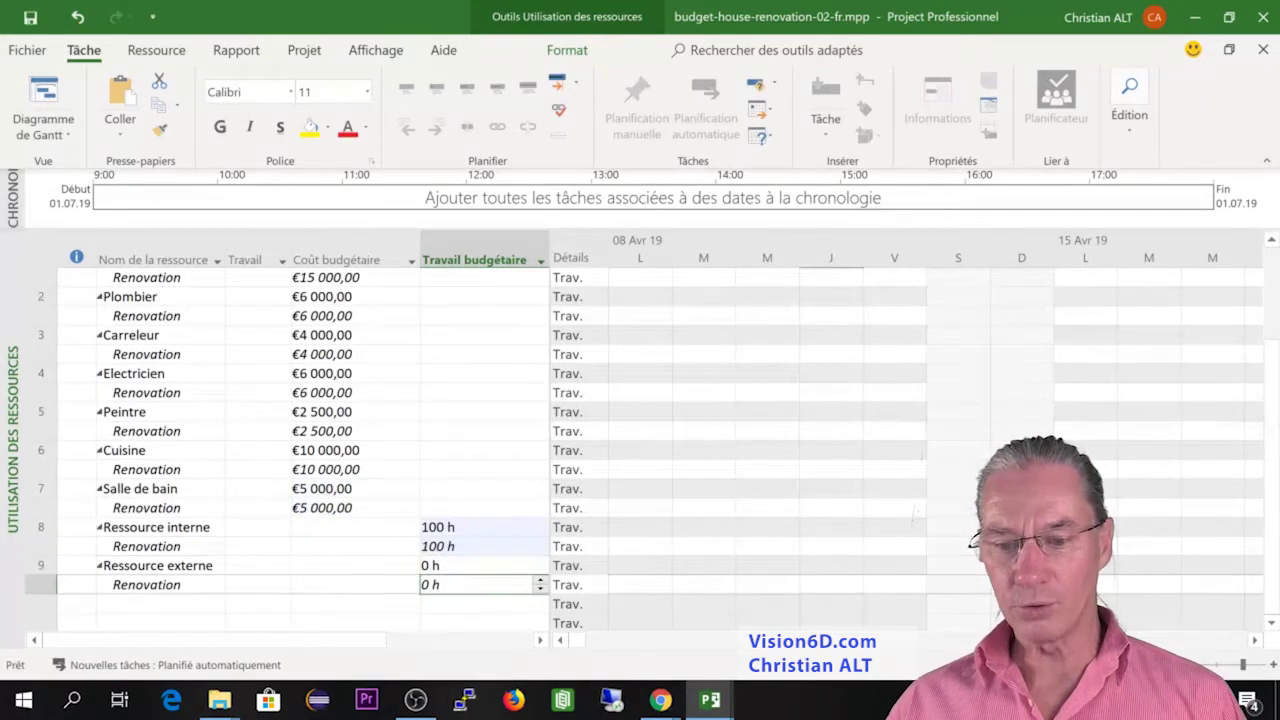
key(BackSpace)
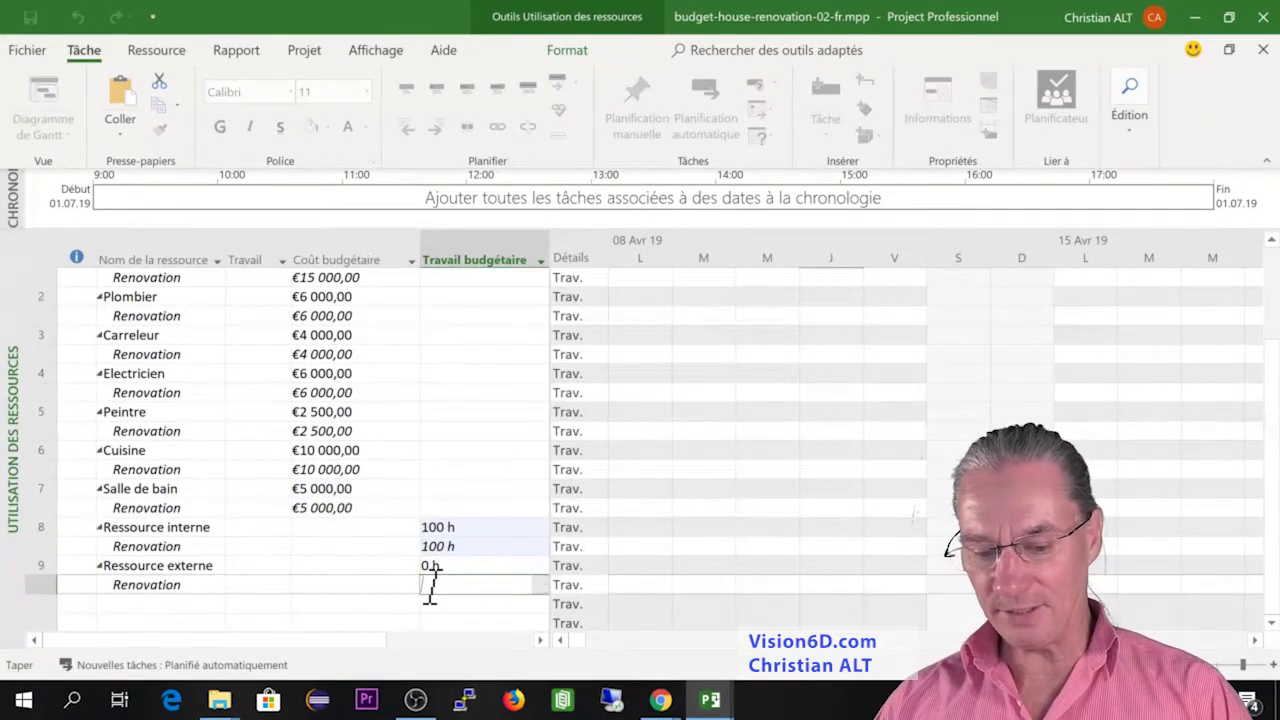
text(3)
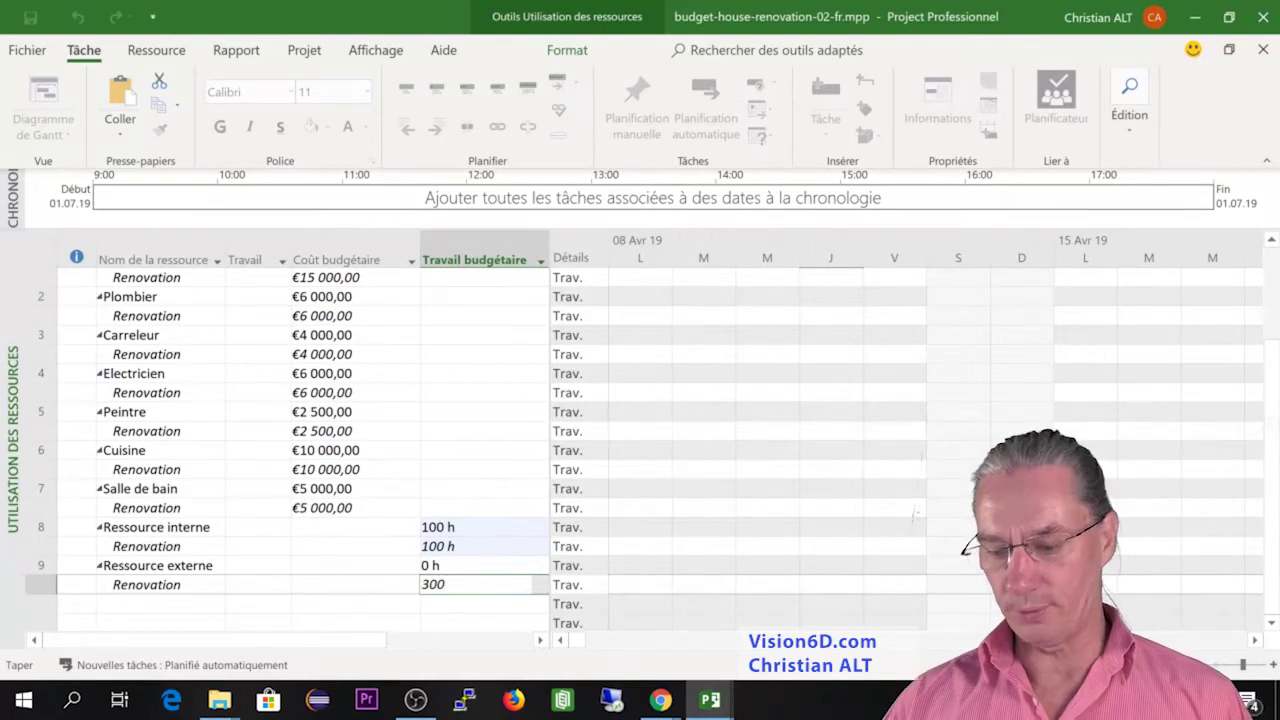
text(00)
key(Return)
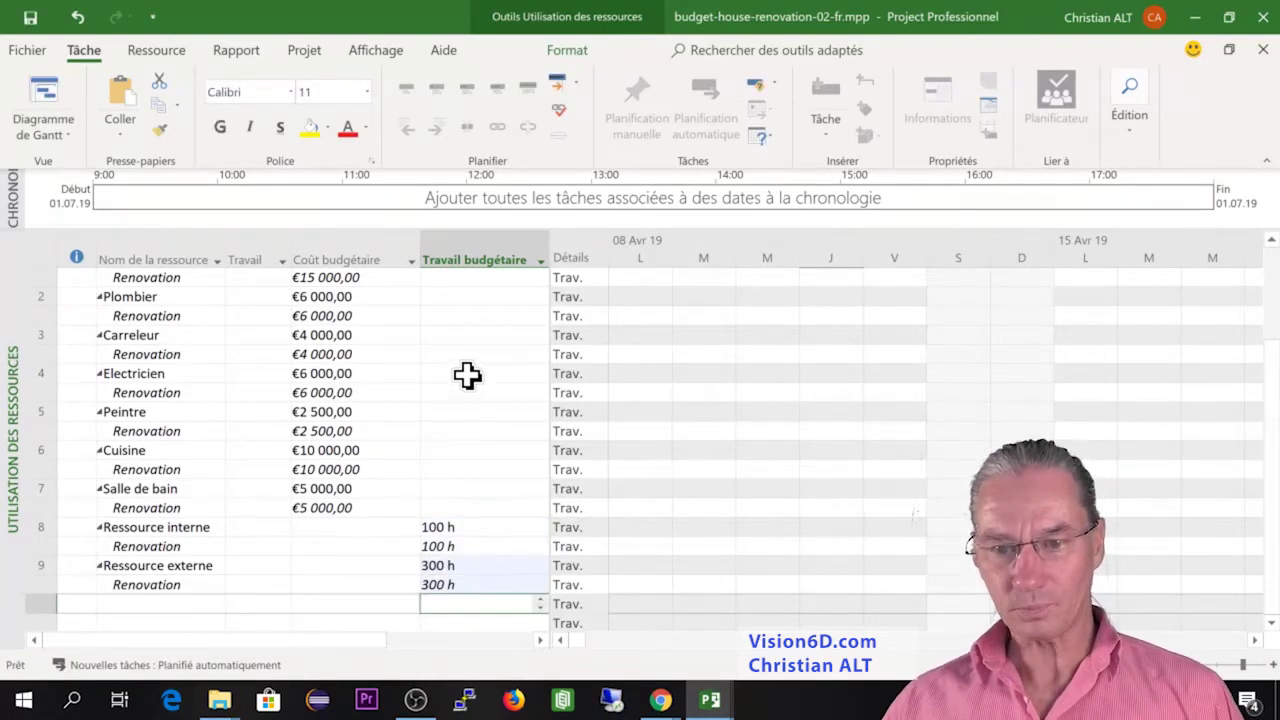
Switch to the Diagramme de Gantt view to examine the budget cost and work of the Renovation summary task
click(57, 103)
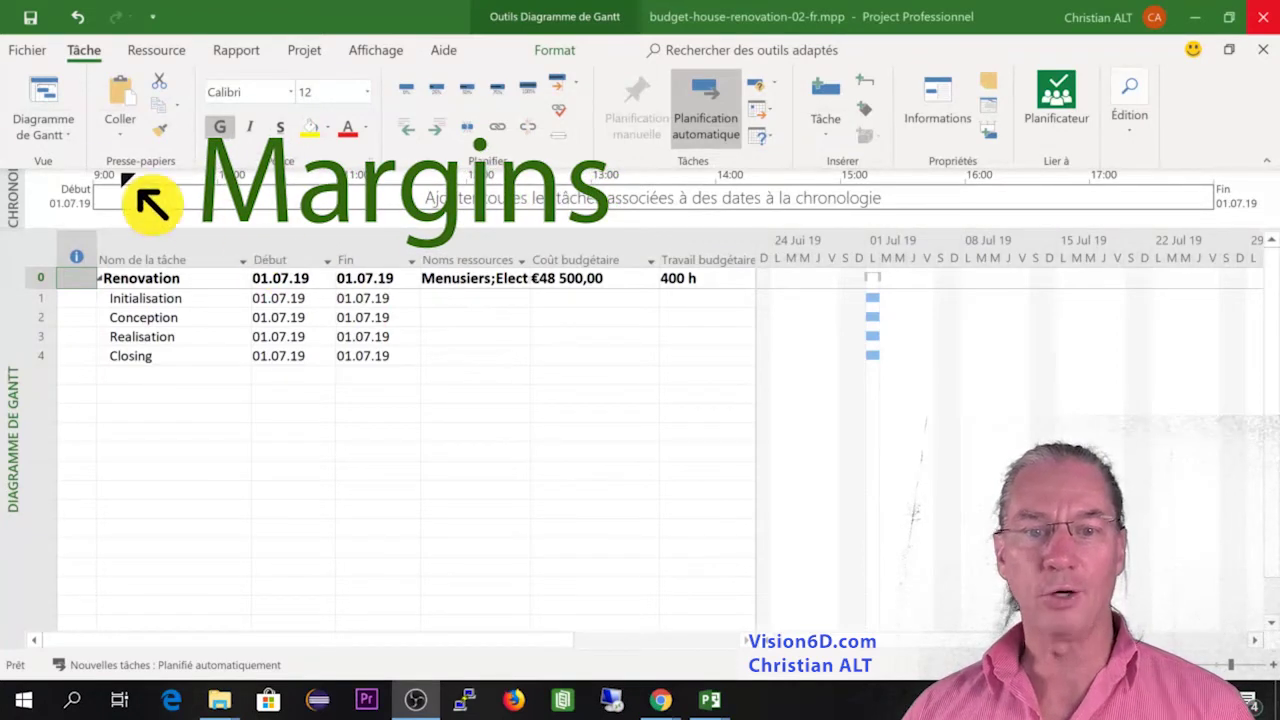
Add a resource named Marge financière in the Tableau des ressources view and set its type to Coût
click(76, 138)
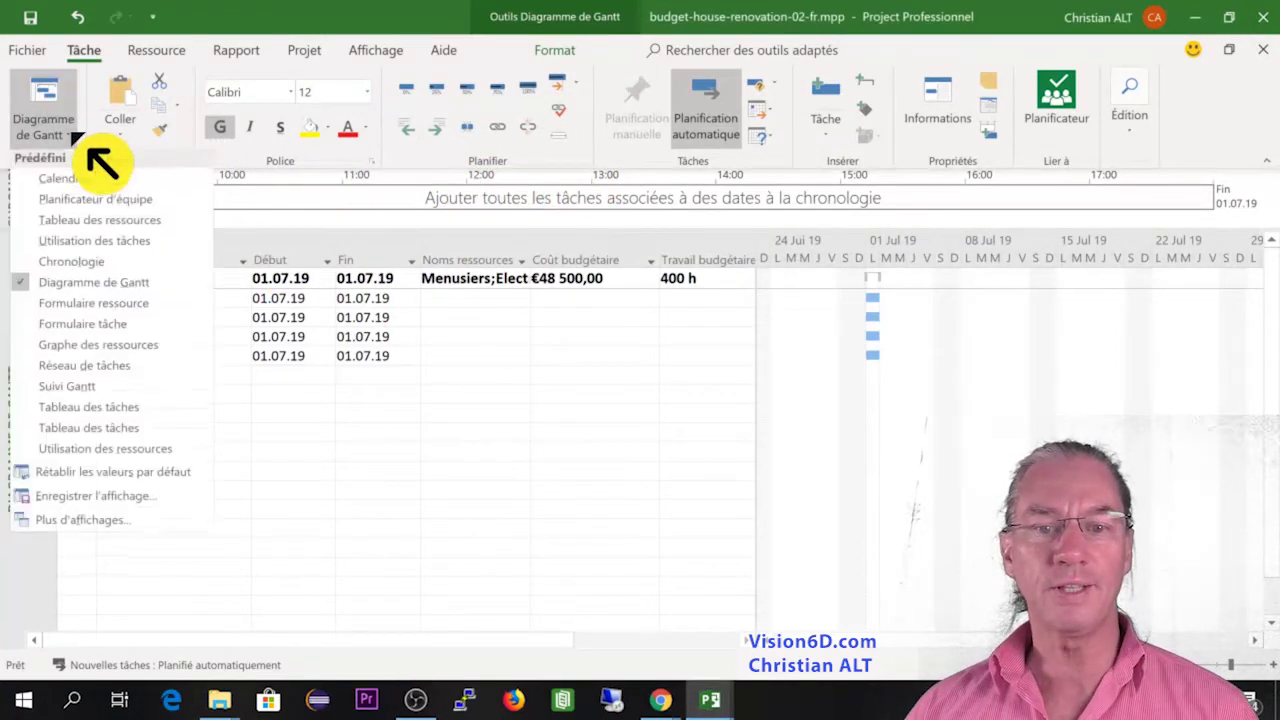
click(100, 222)
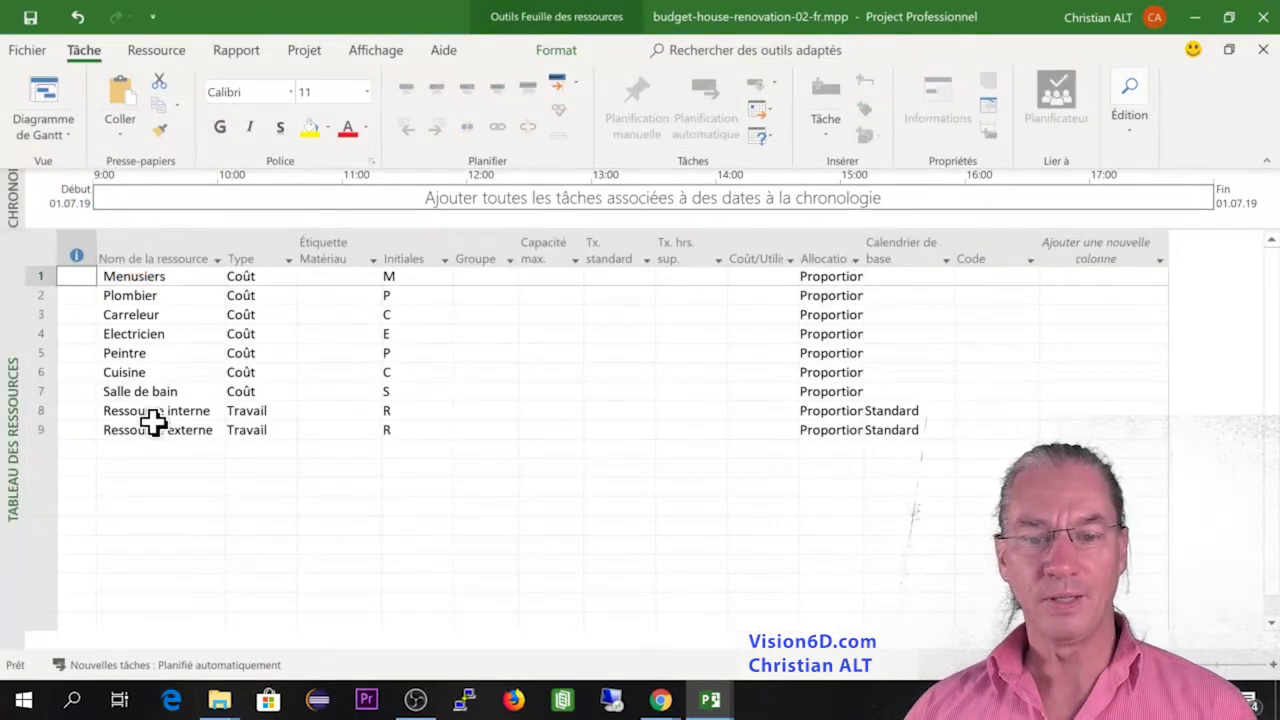
click(122, 450)
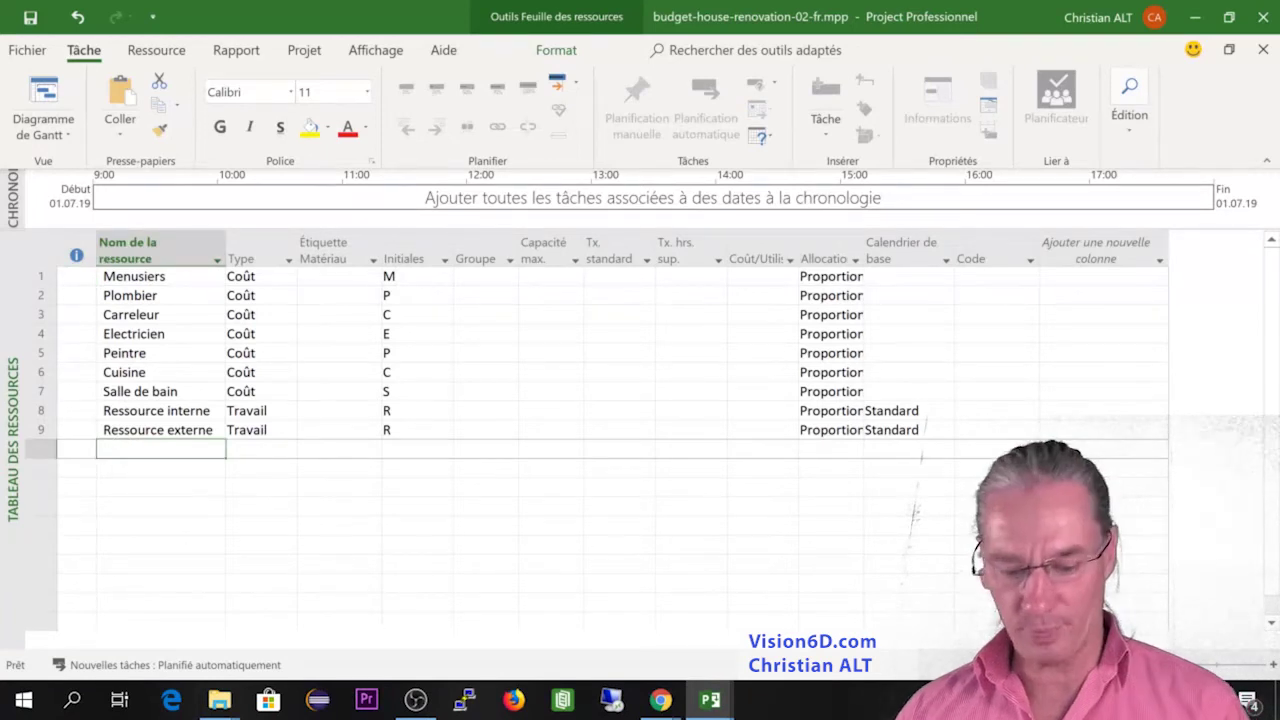
text(Marge)
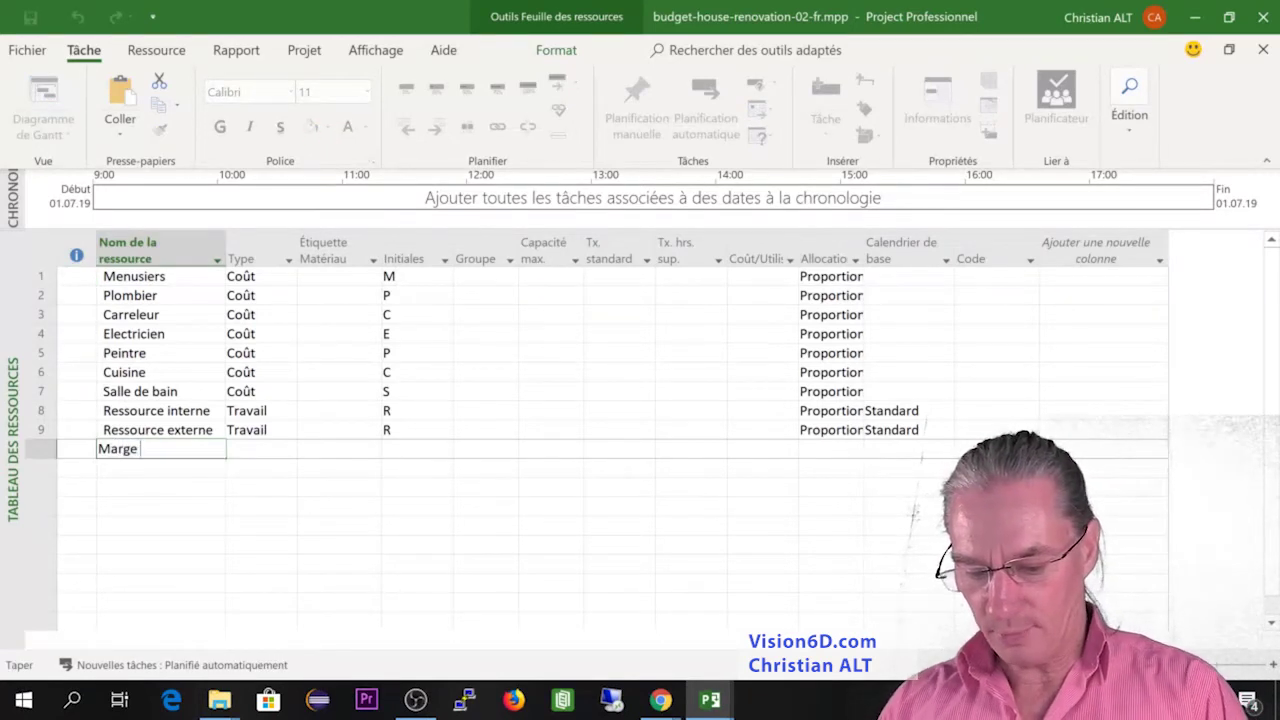
text( financi)
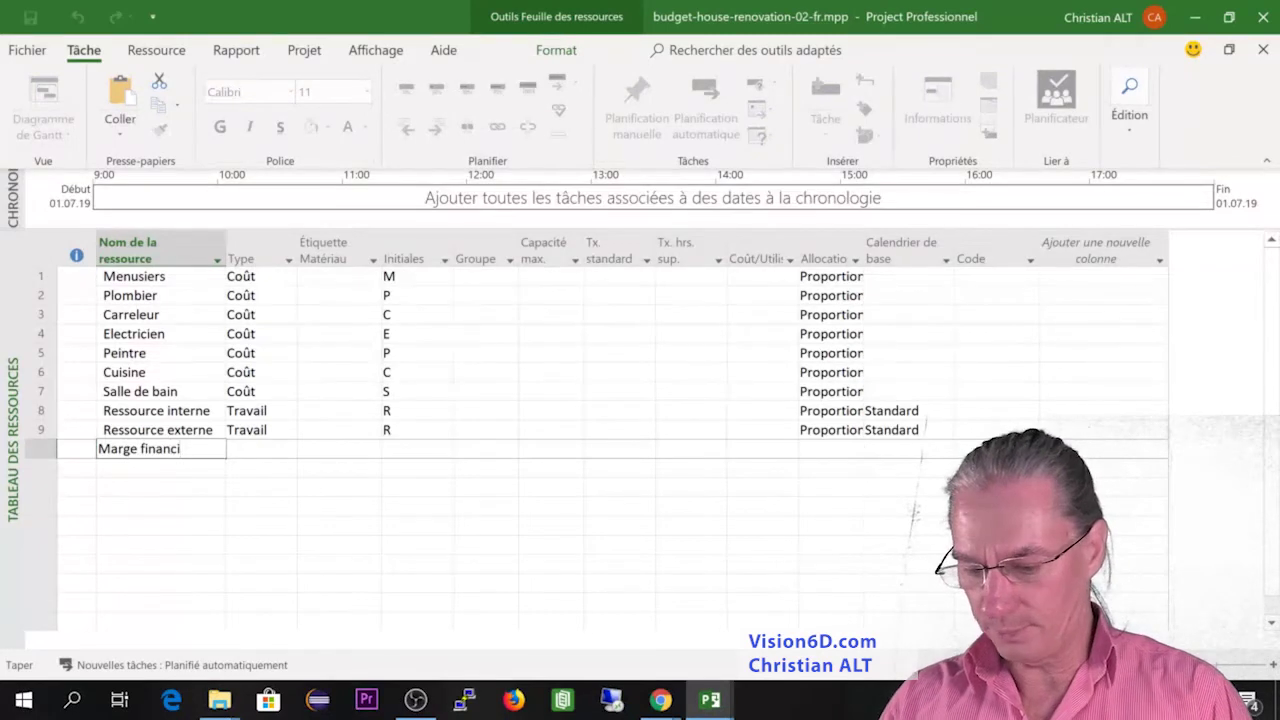
text(ère)
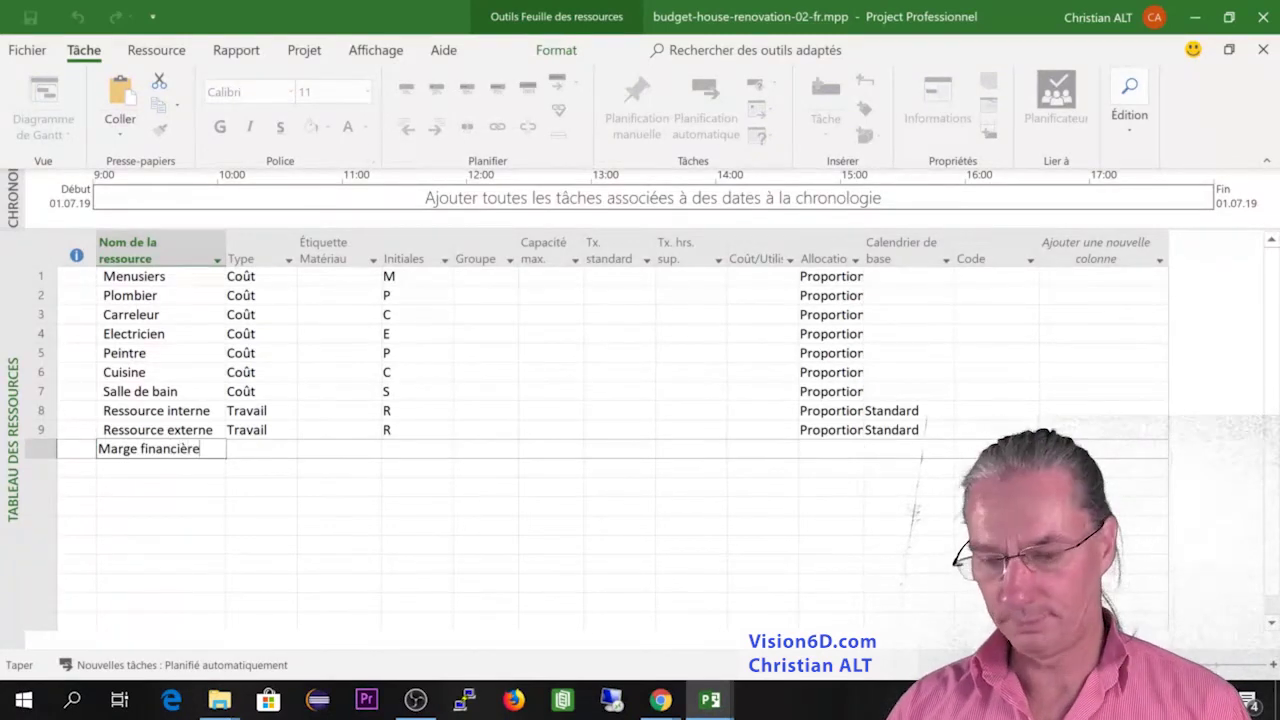
key(Return)
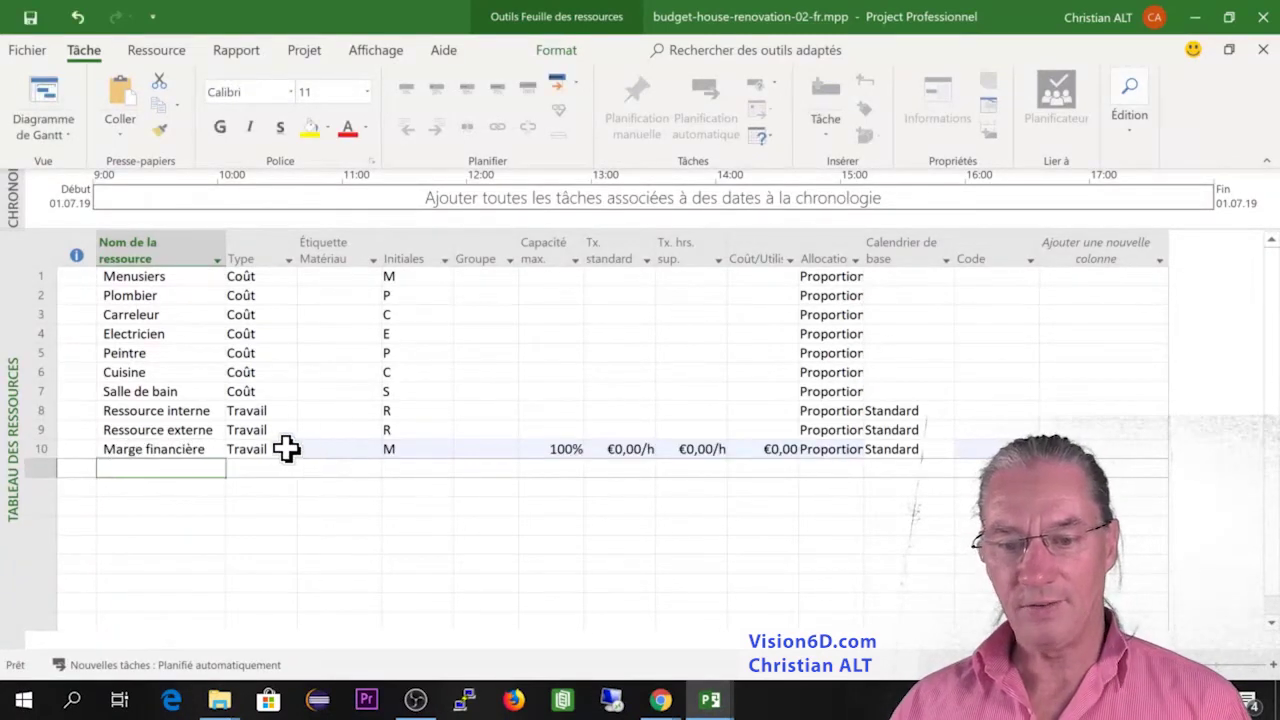
click(286, 450)
click(288, 450)
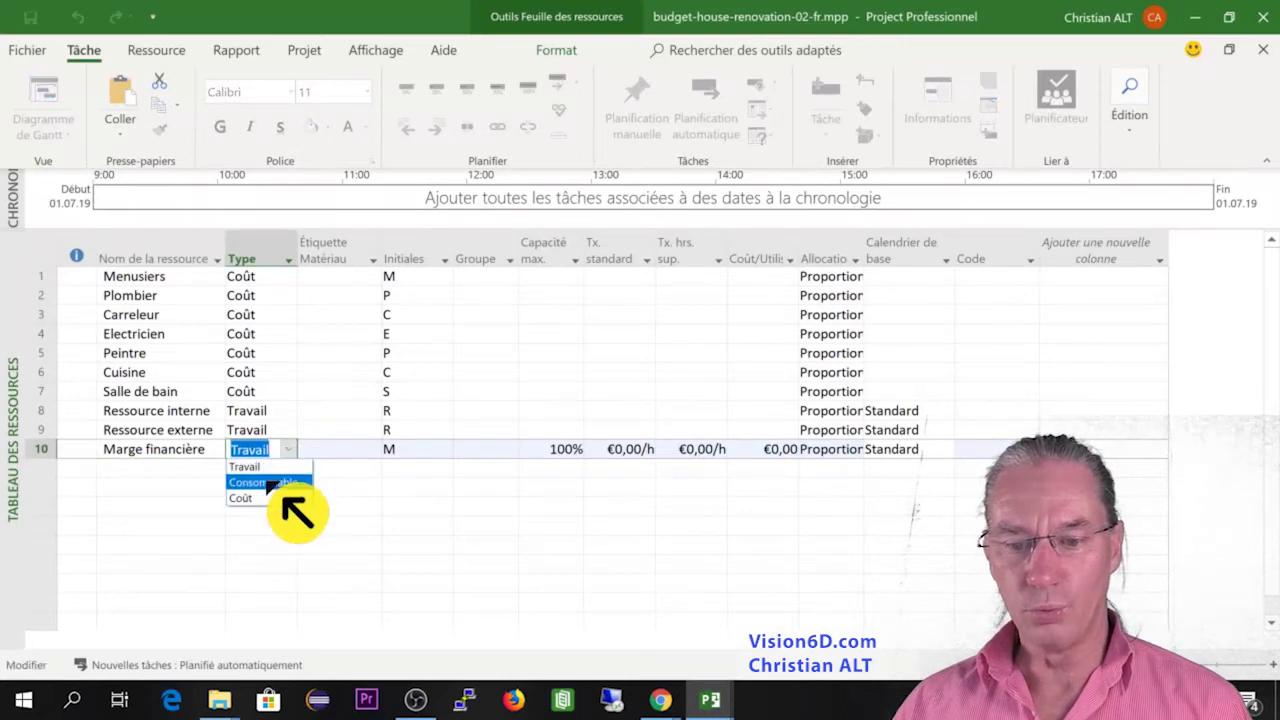
click(275, 499)
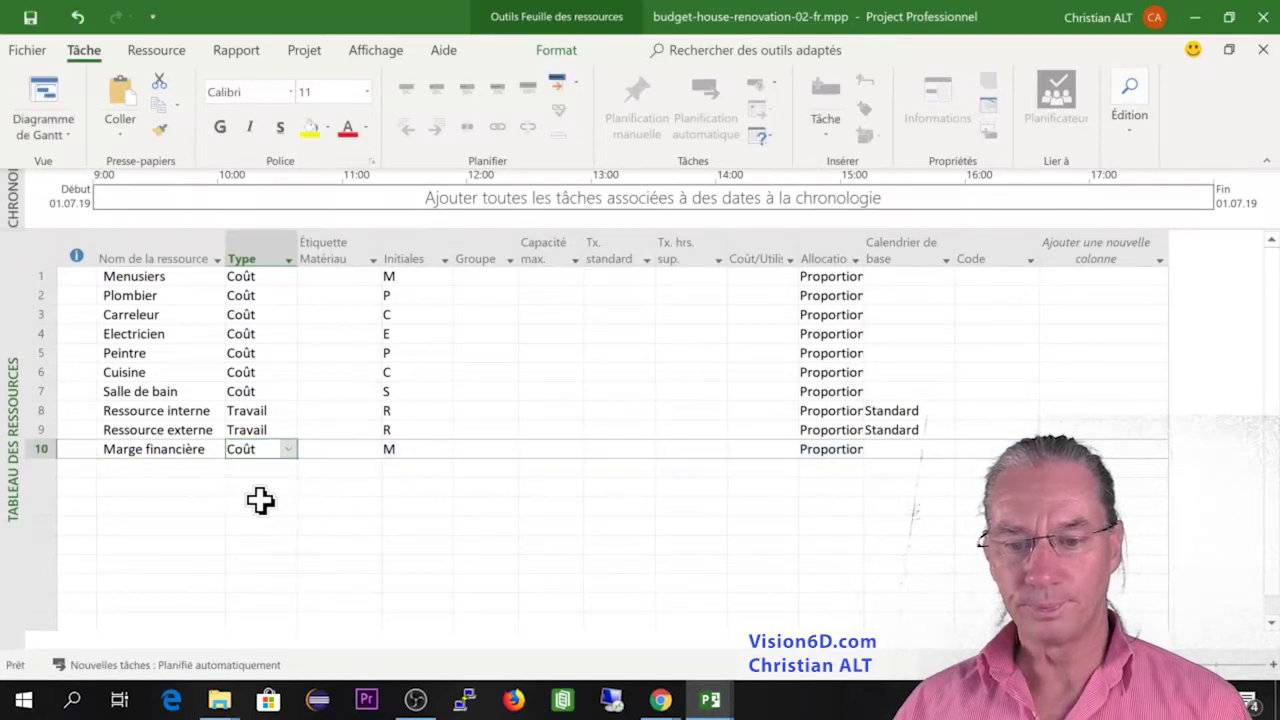
Add a resource named Marge travail below Marge financière
click(133, 470)
text(Marge )
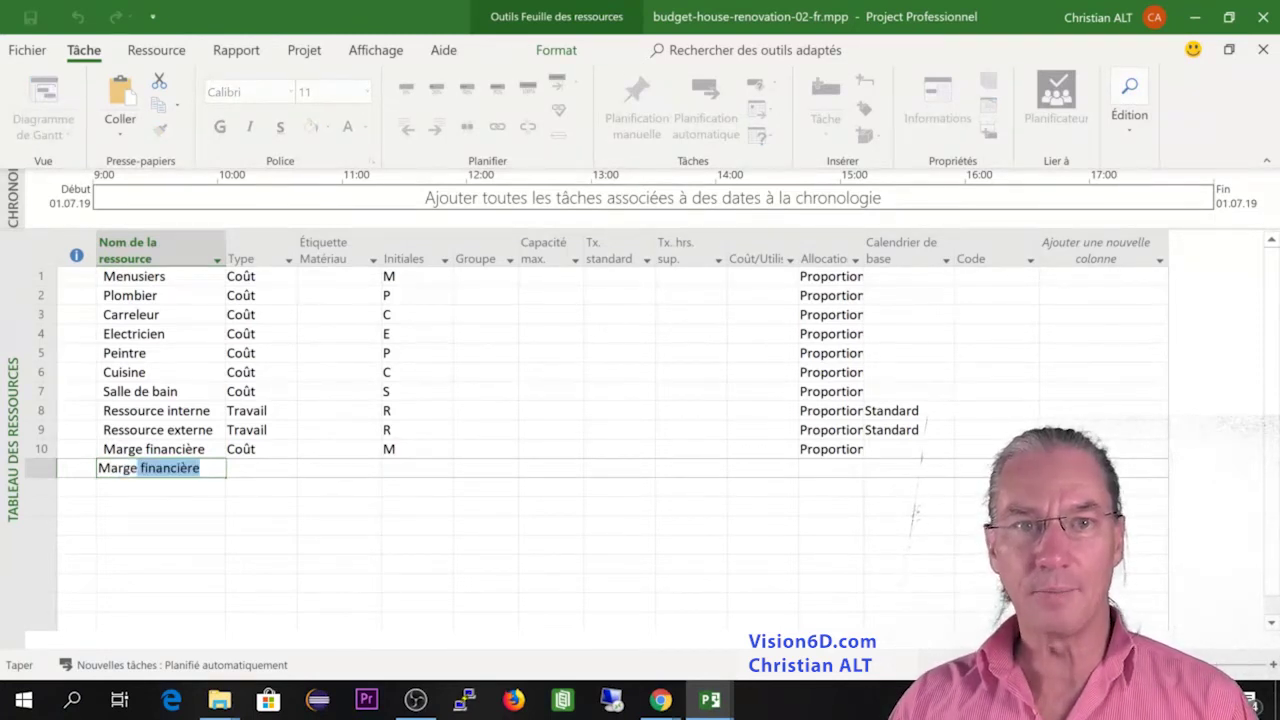
text(travail)
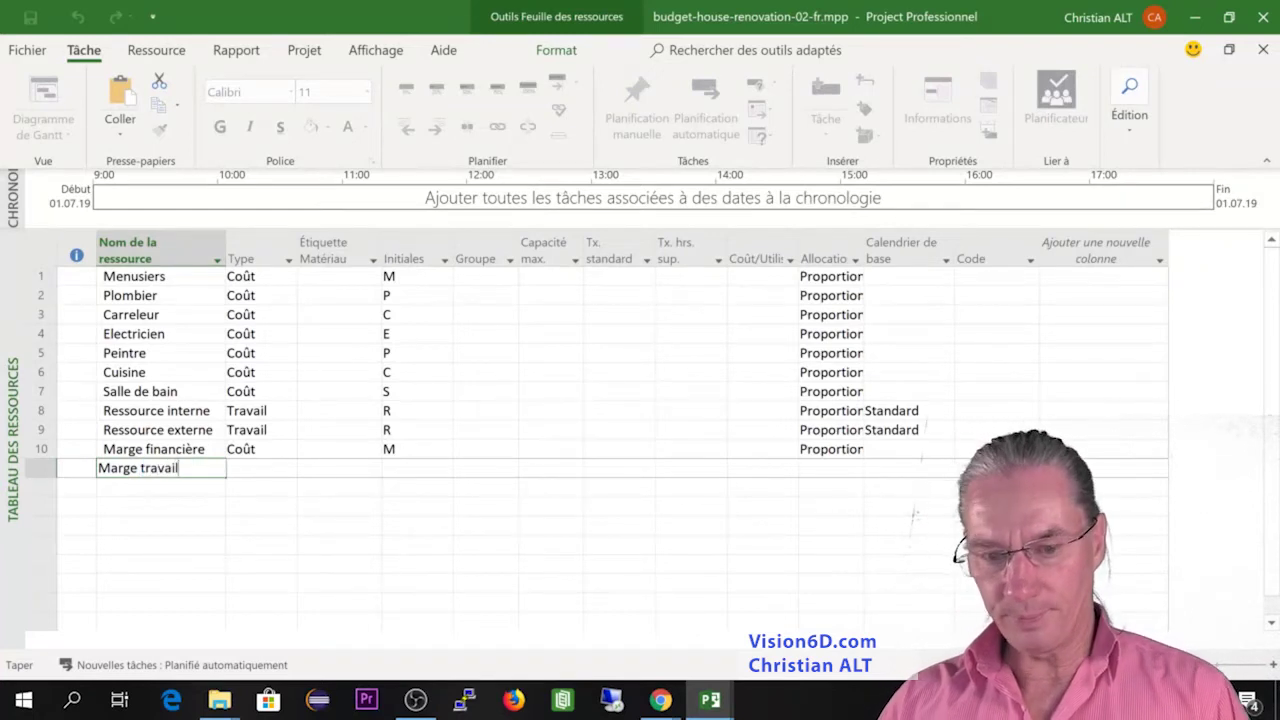
key(Return)
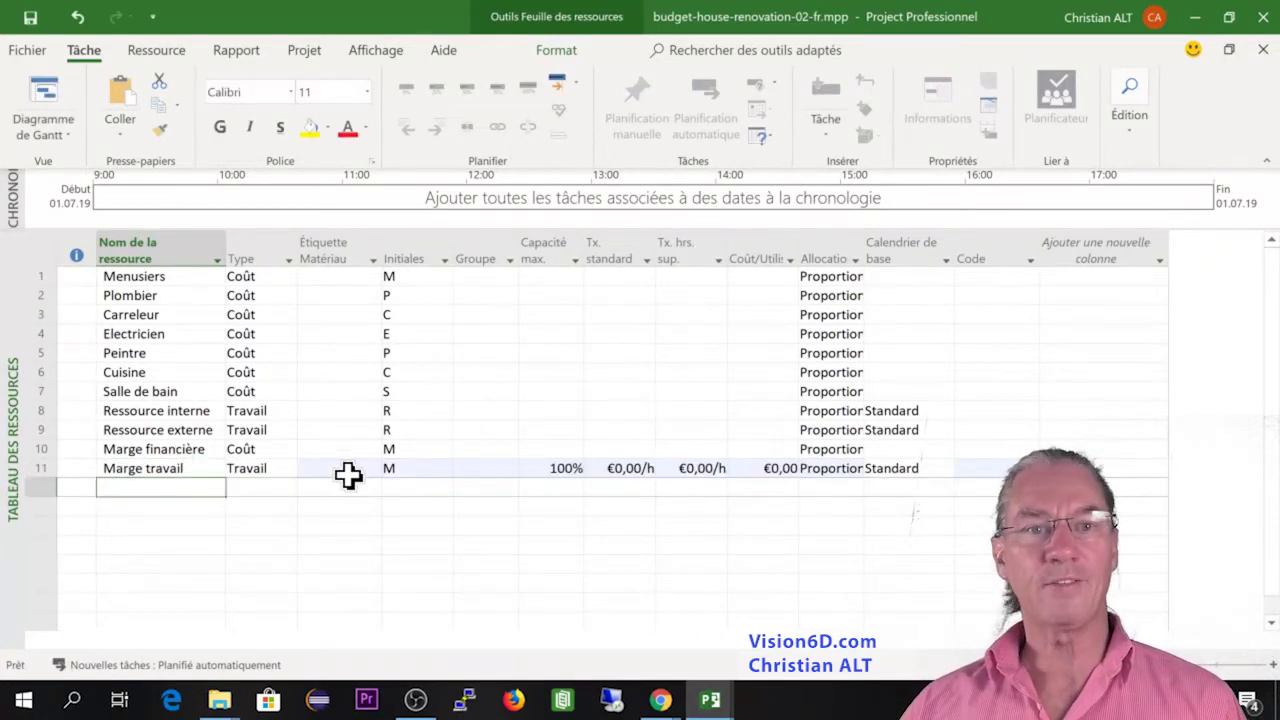
Mark the Marge financière resource as a Budget resource in its resource information
click(191, 451)
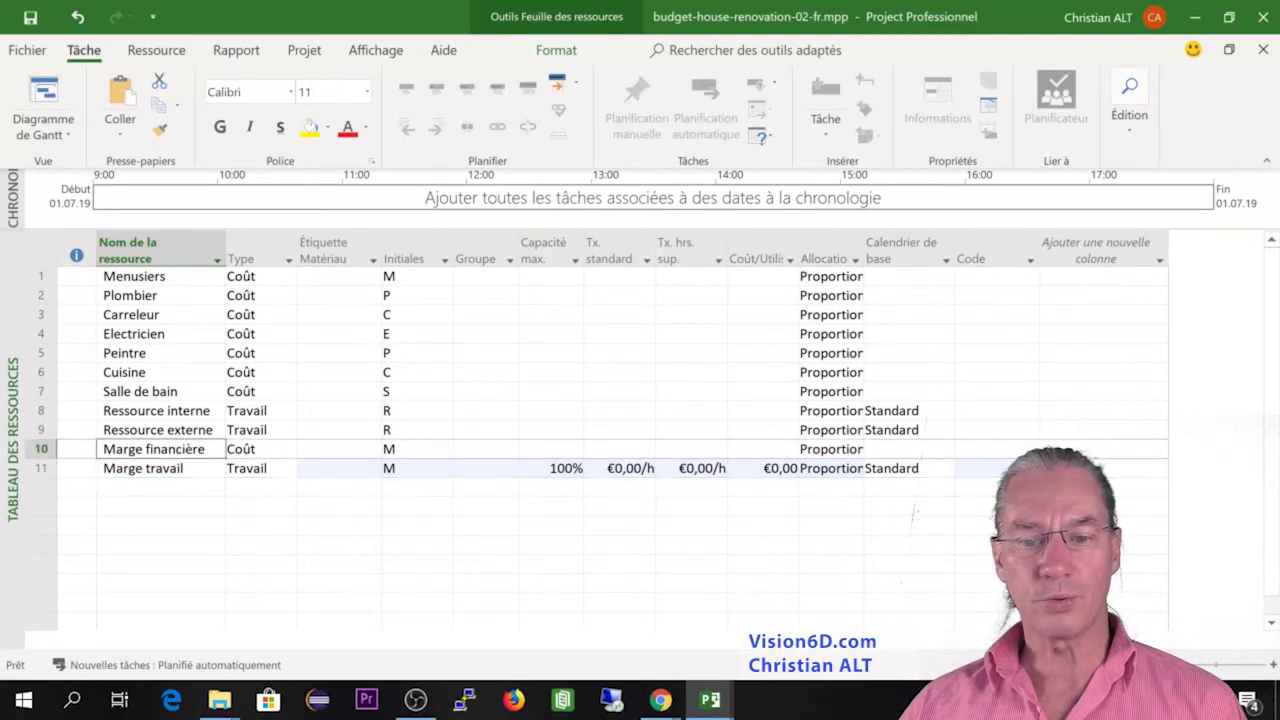
right_click(199, 459)
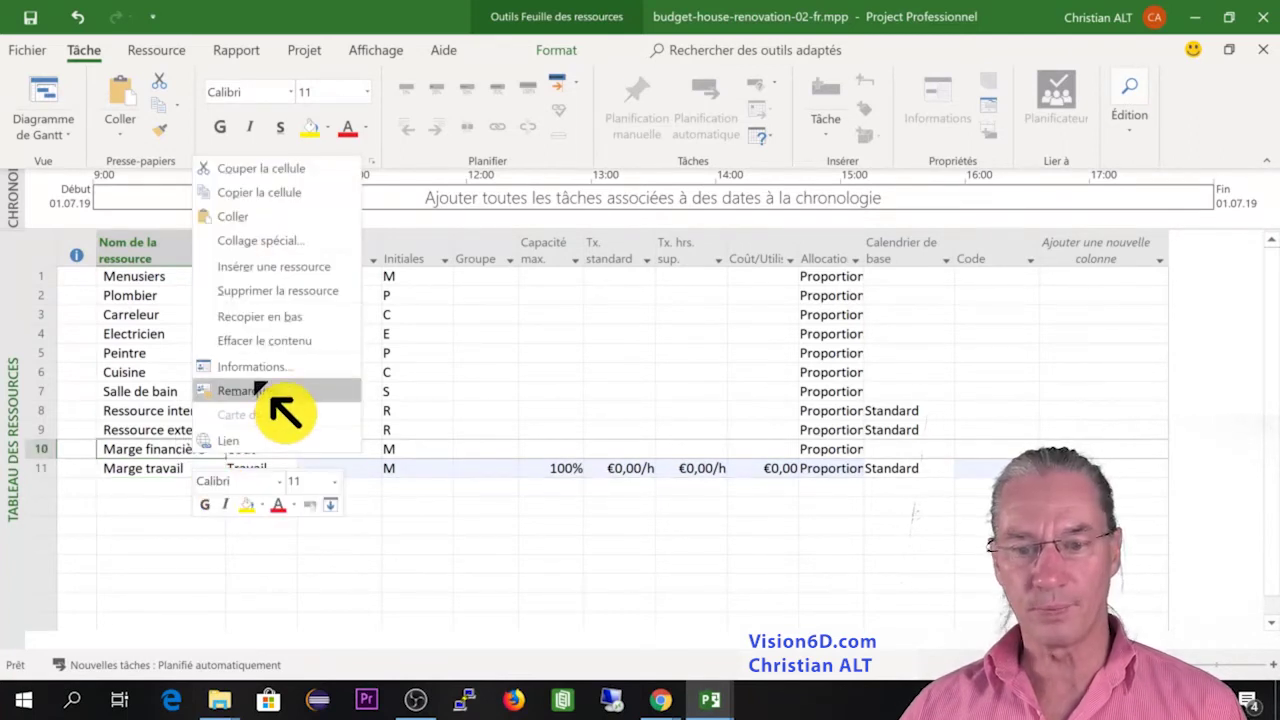
click(262, 370)
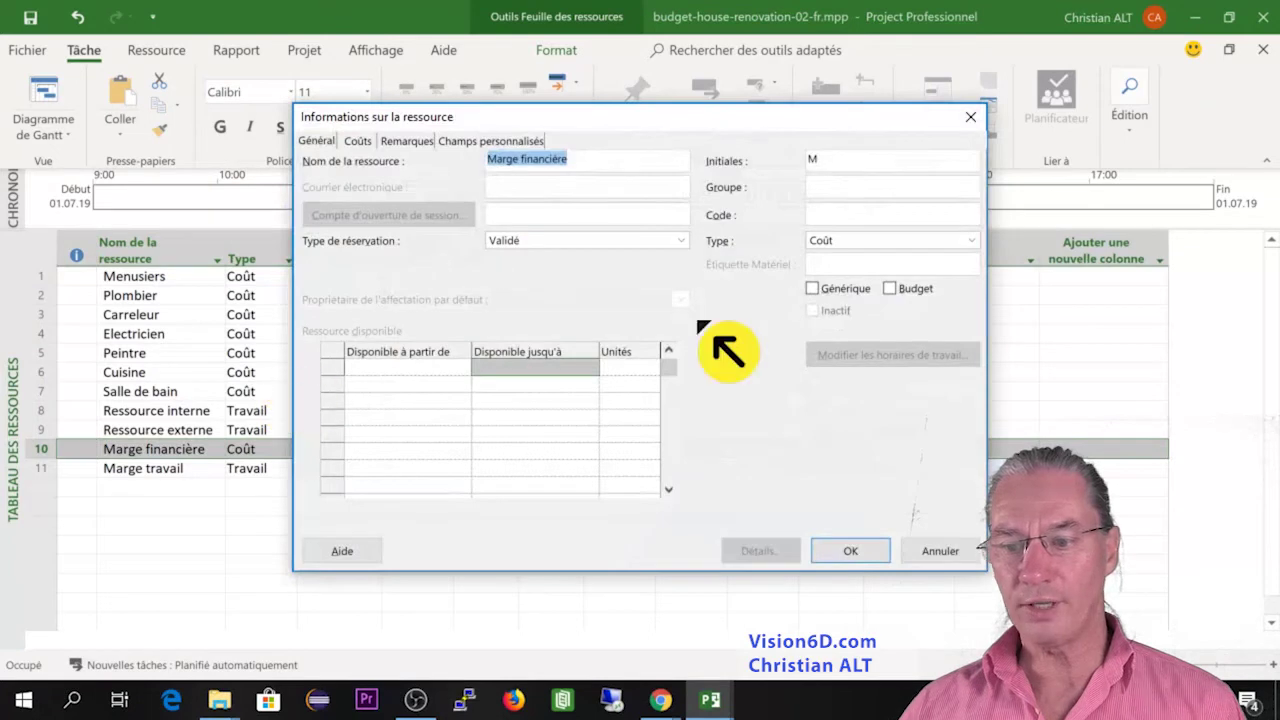
click(890, 288)
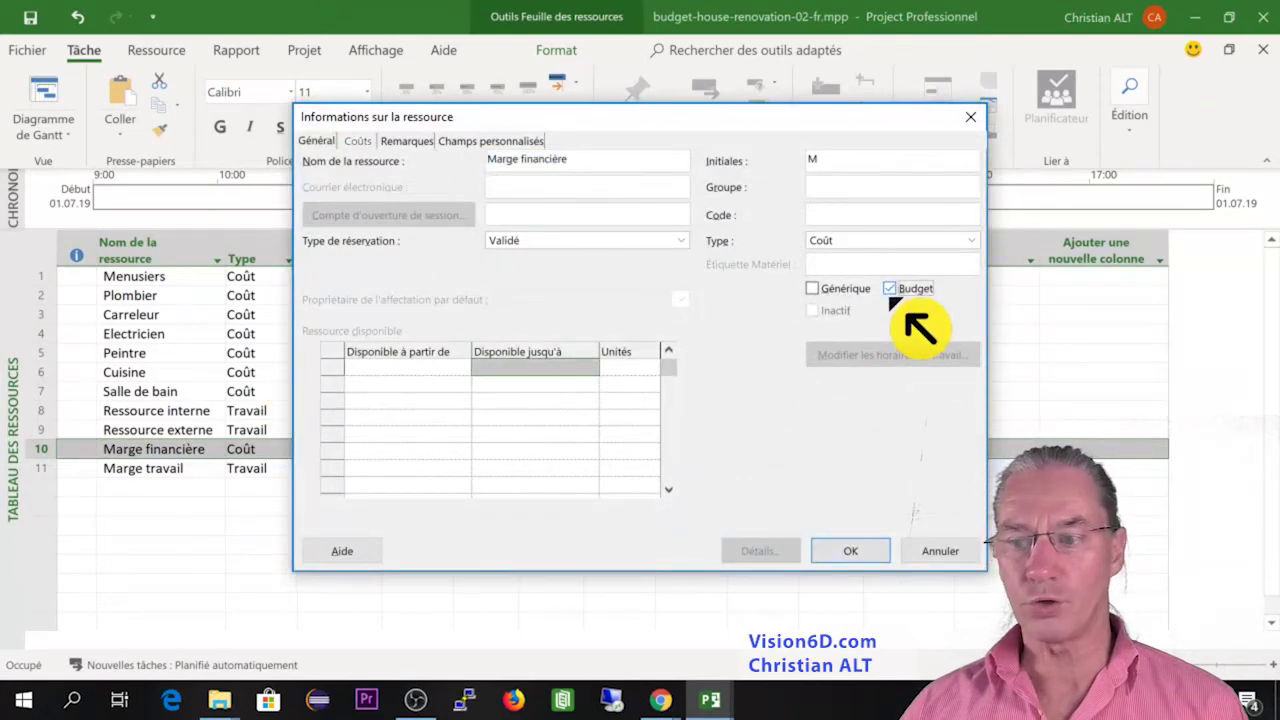
click(866, 556)
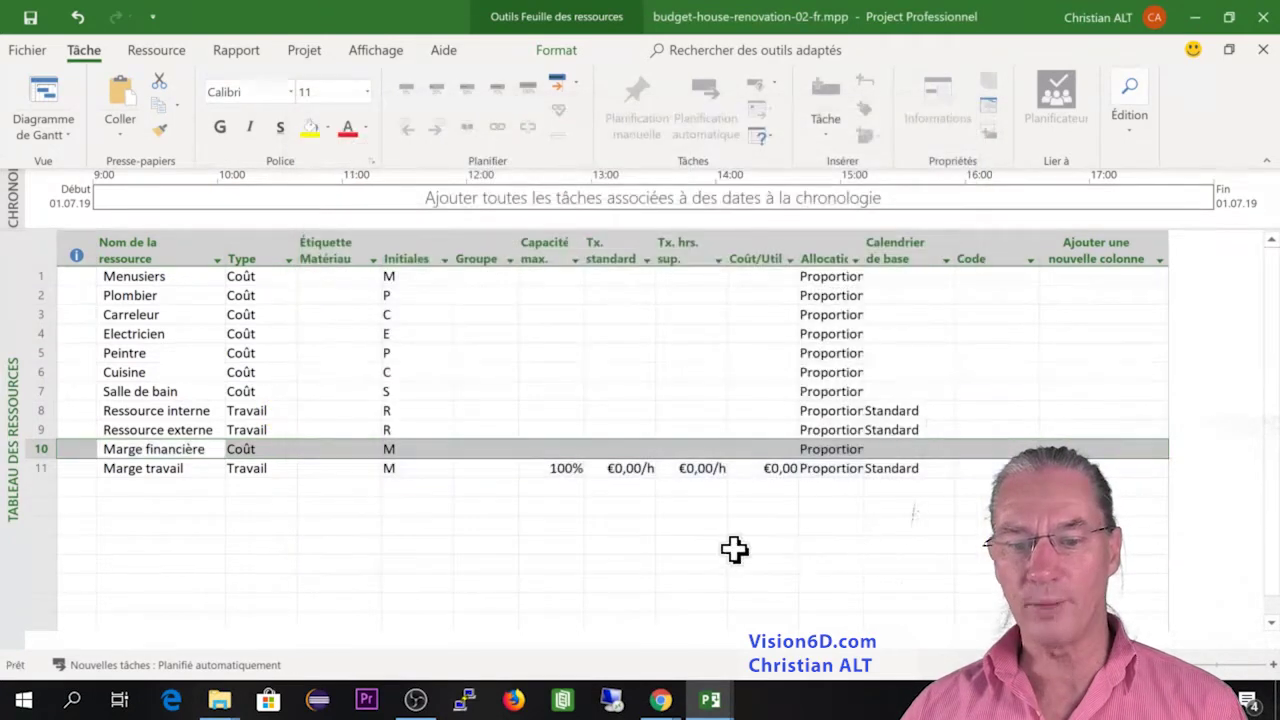
Mark the Marge travail resource as a Budget resource in its resource information
click(148, 470)
right_click(157, 477)
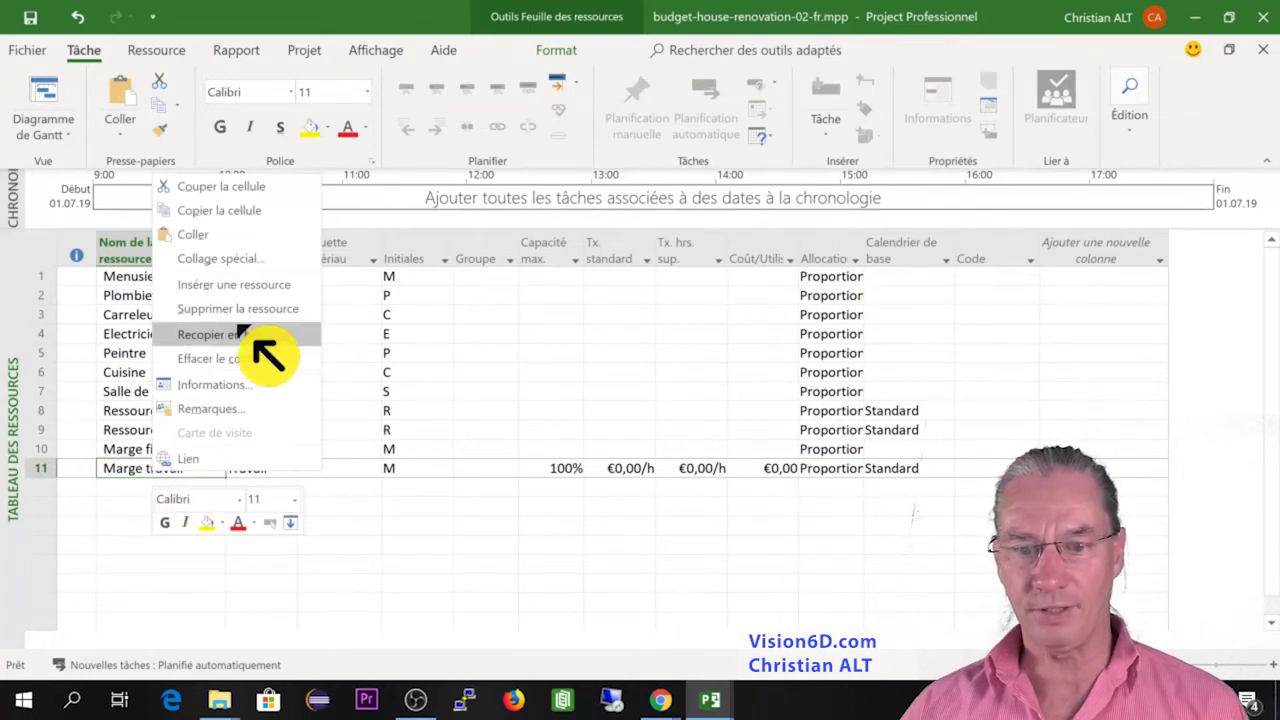
click(245, 388)
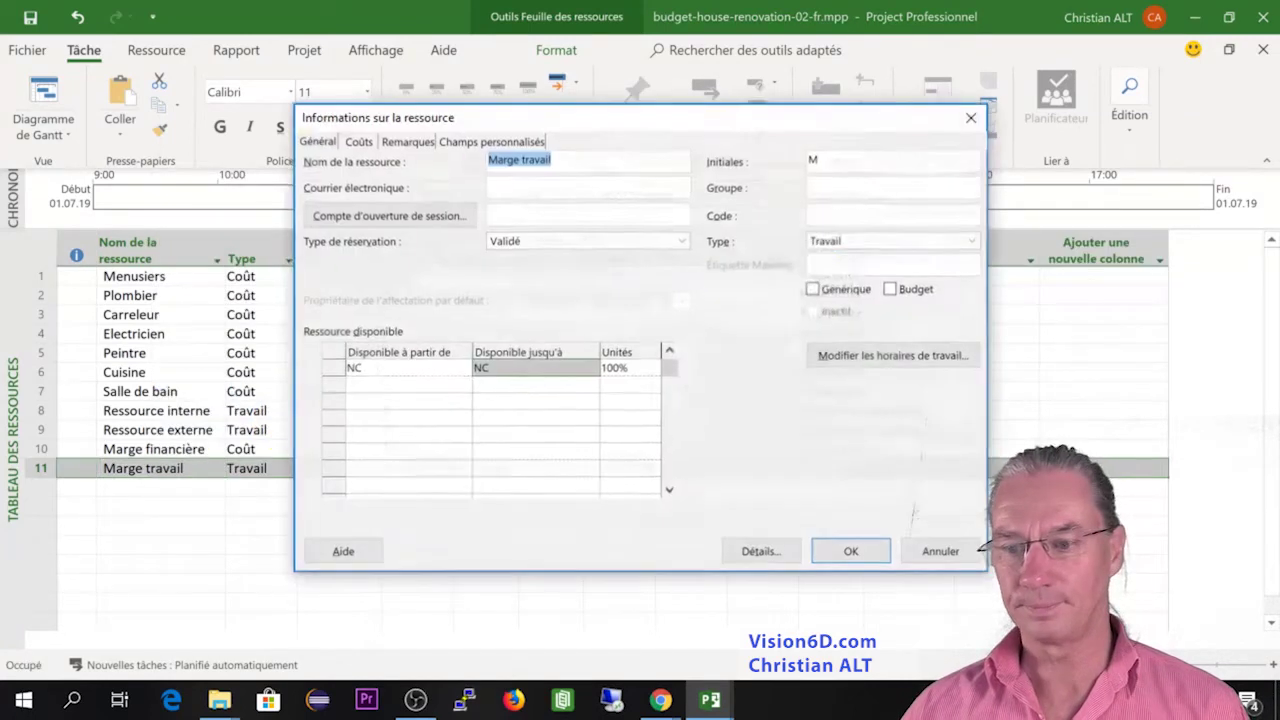
click(890, 288)
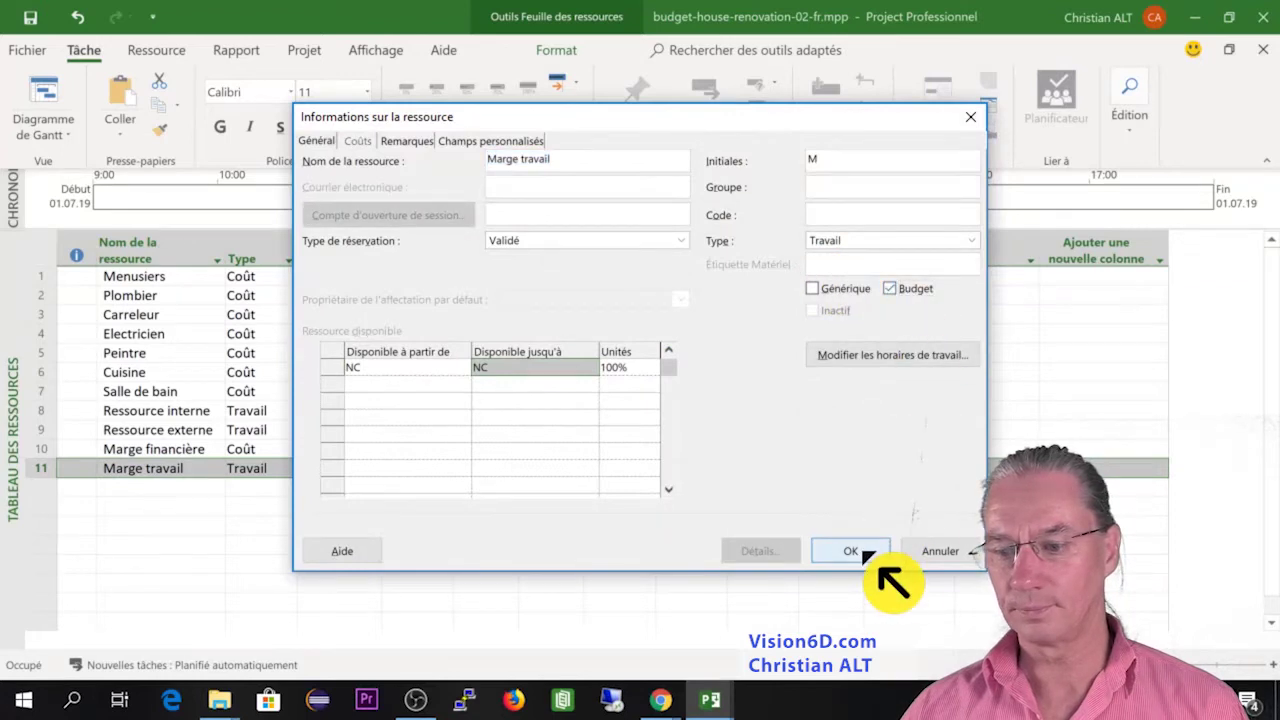
click(850, 551)
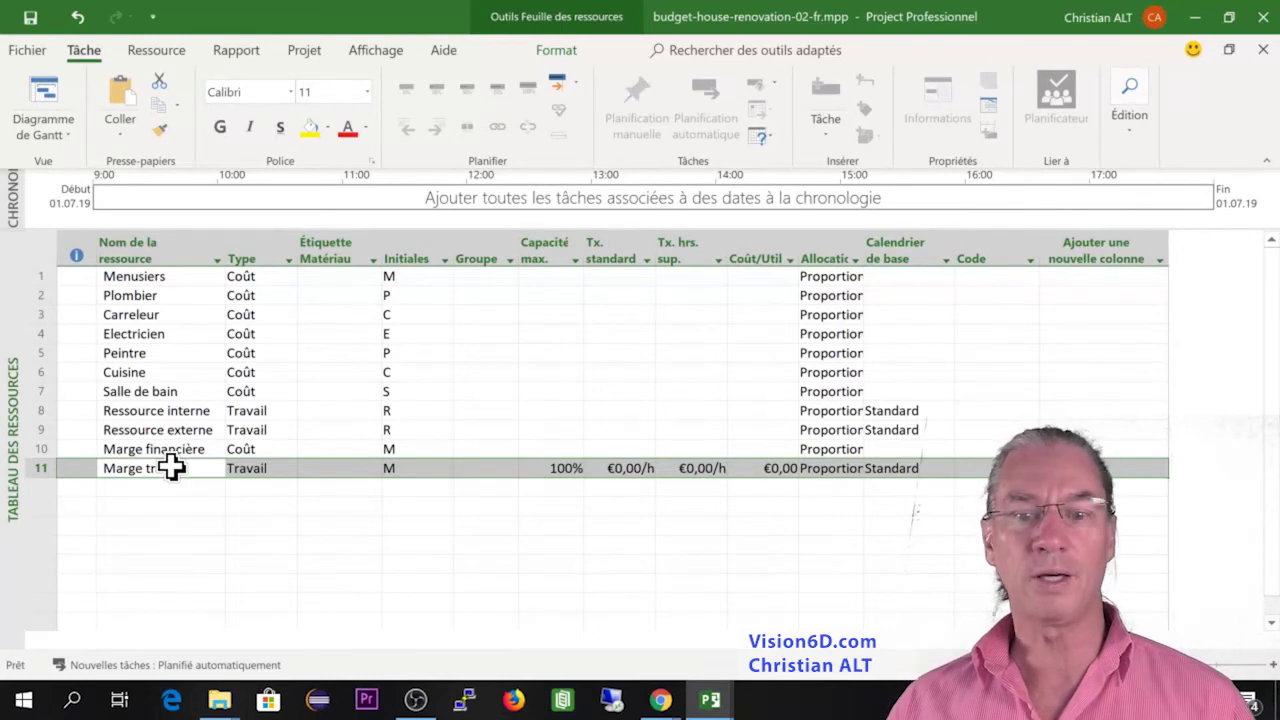
Assign the Marge financière and Marge travail resources to the Renovation summary task in the Diagramme de Gantt view
click(170, 449)
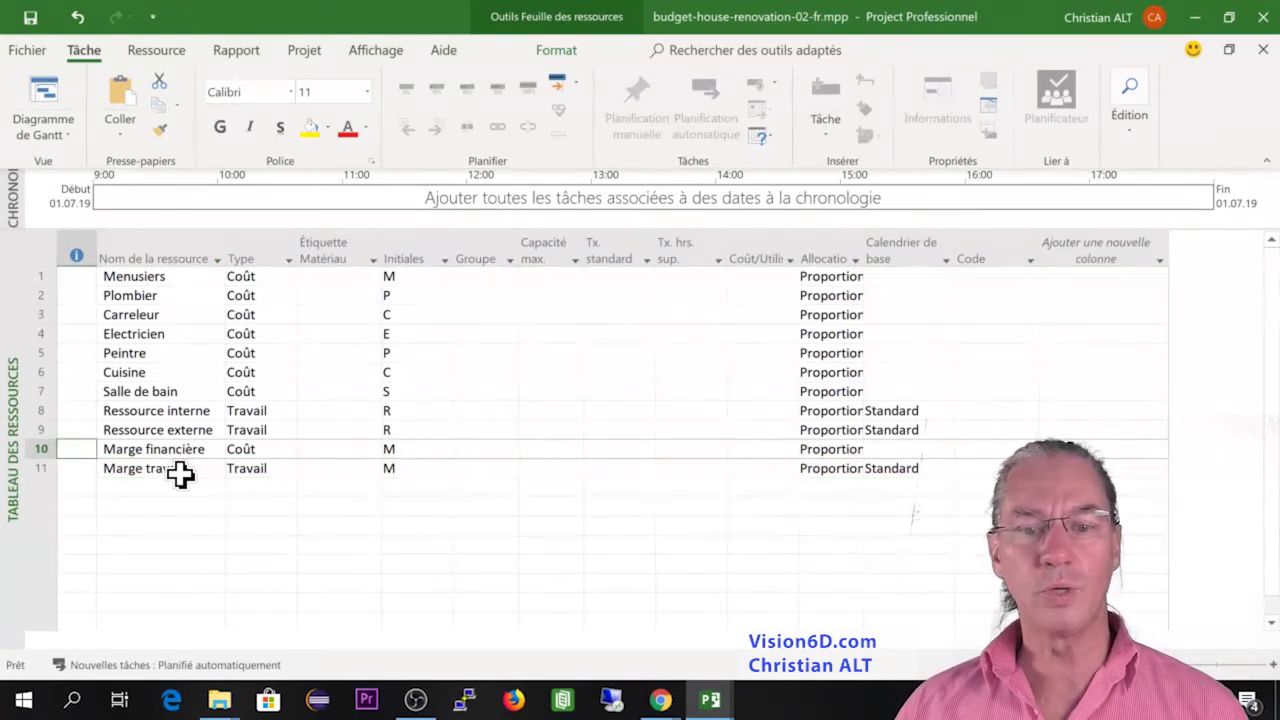
click(62, 100)
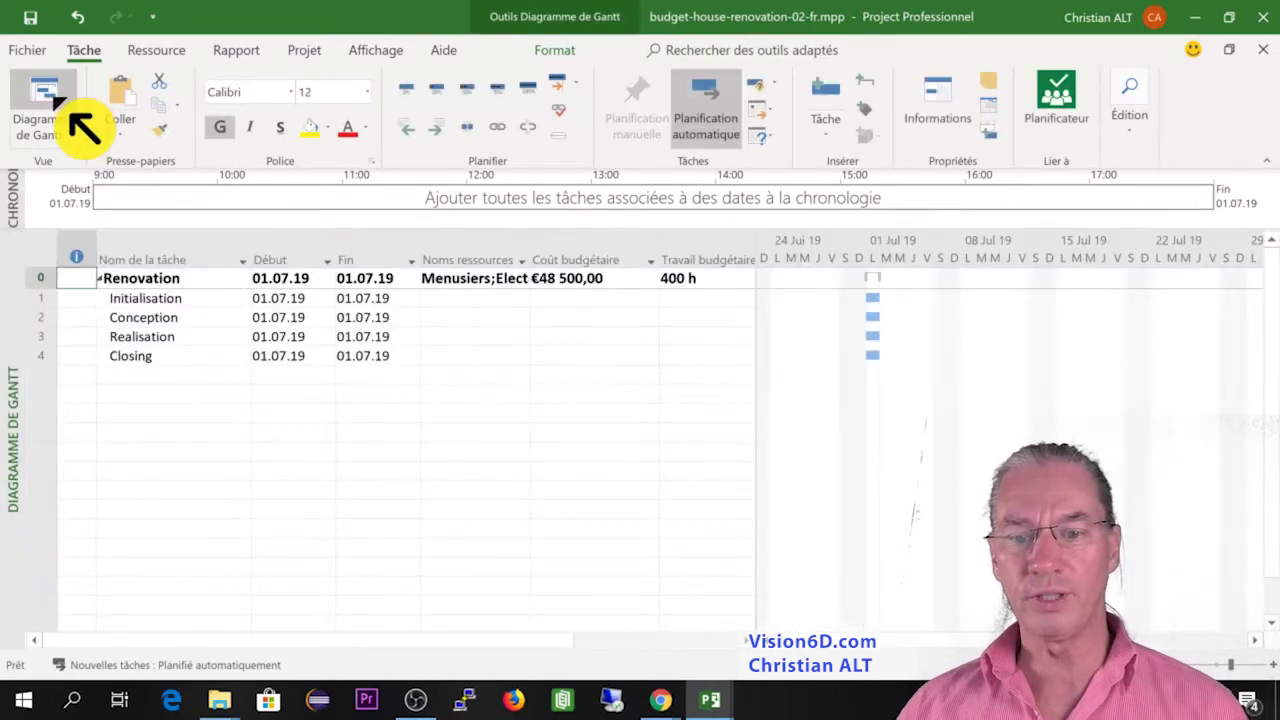
right_click(150, 279)
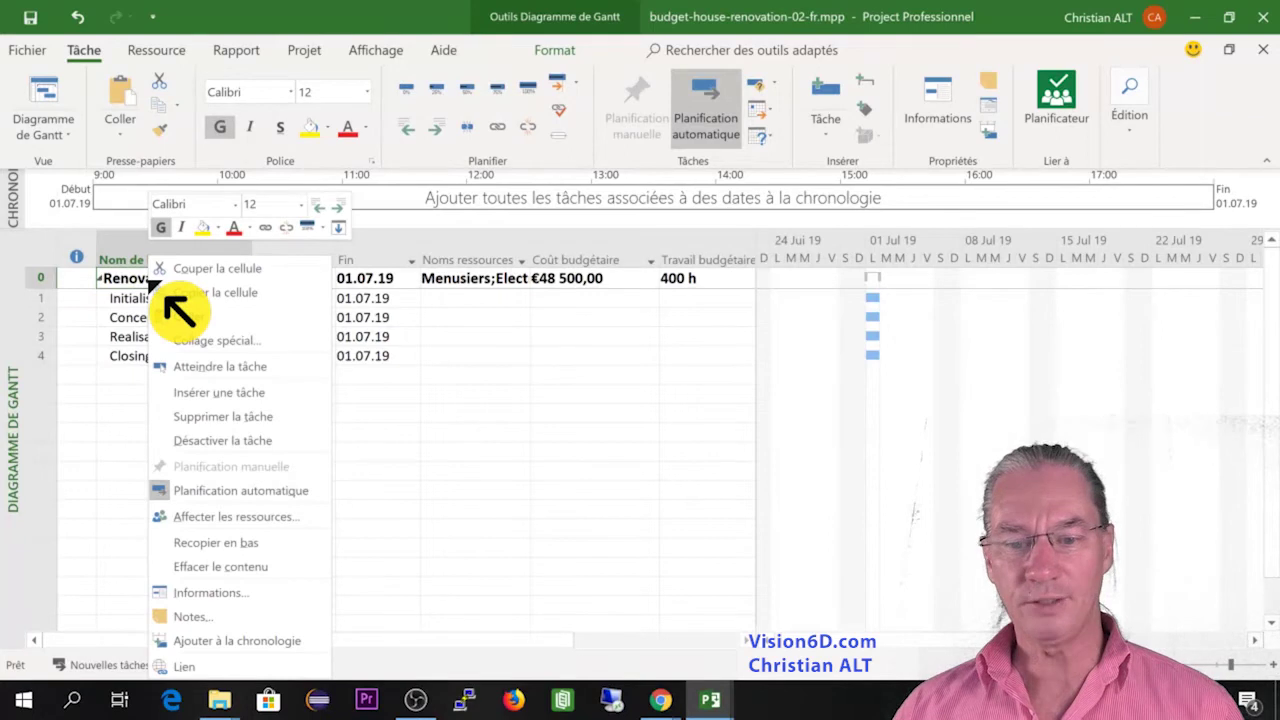
click(228, 594)
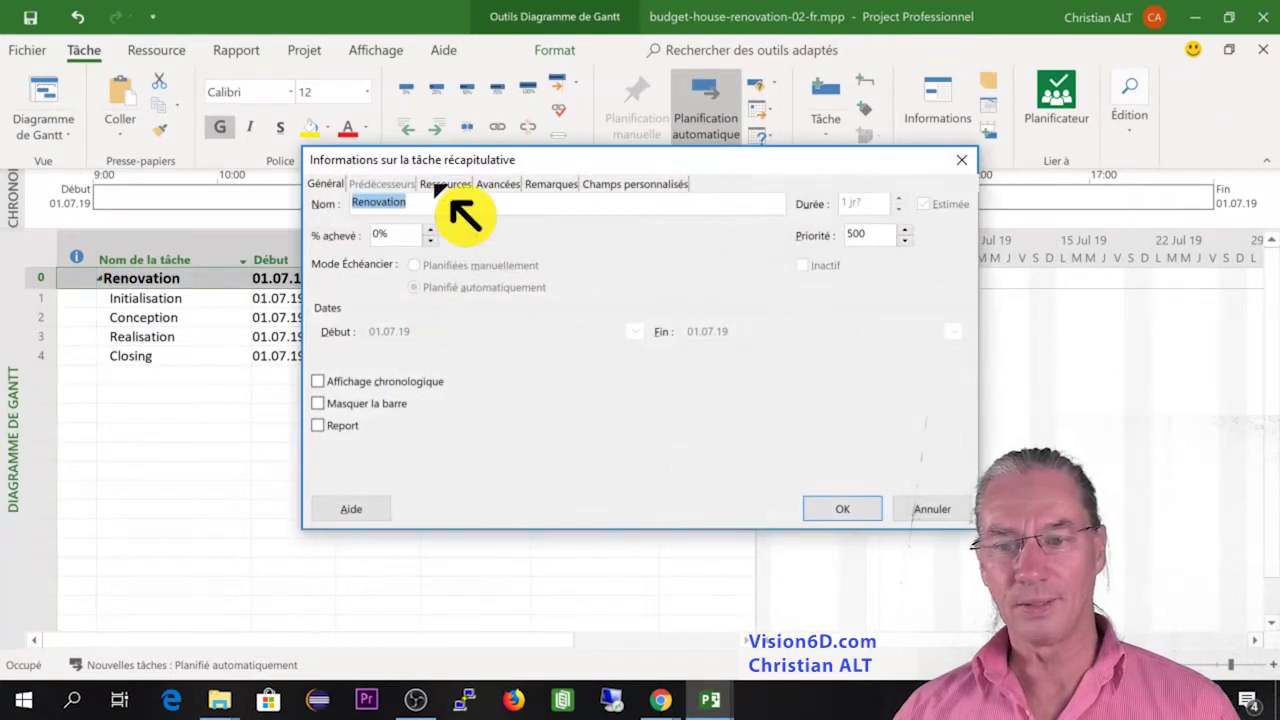
click(445, 185)
click(510, 414)
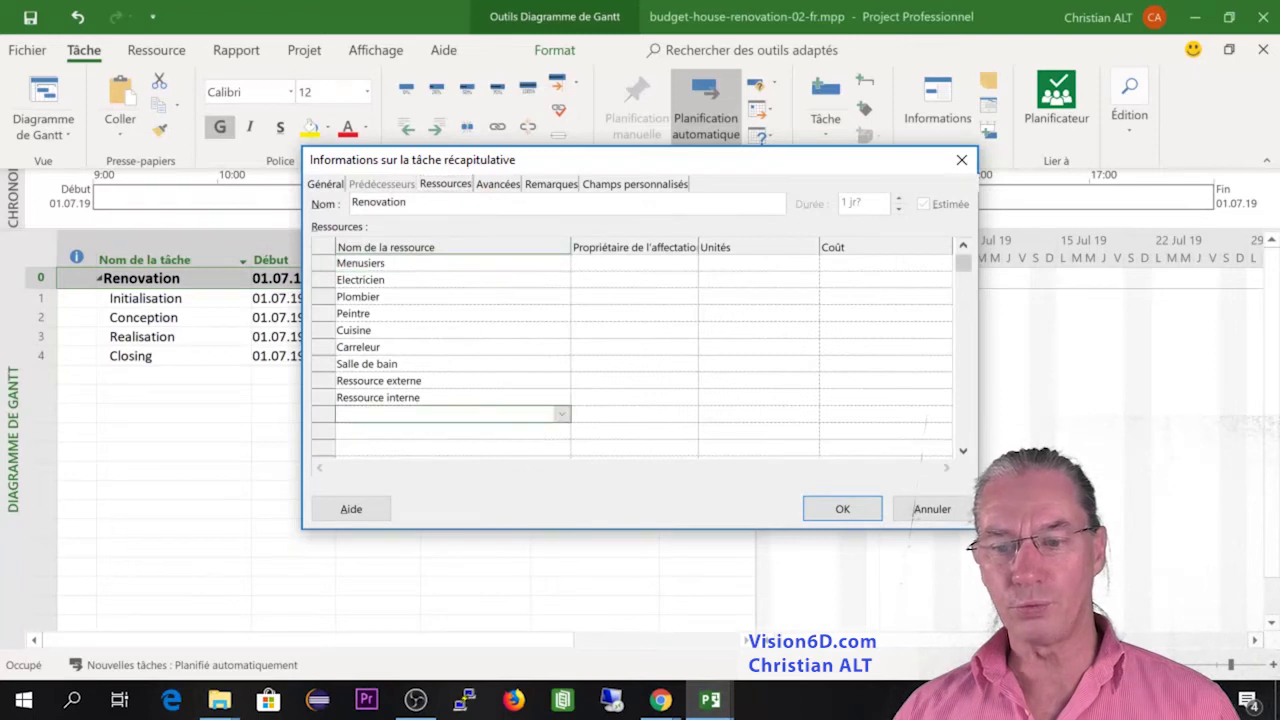
click(562, 414)
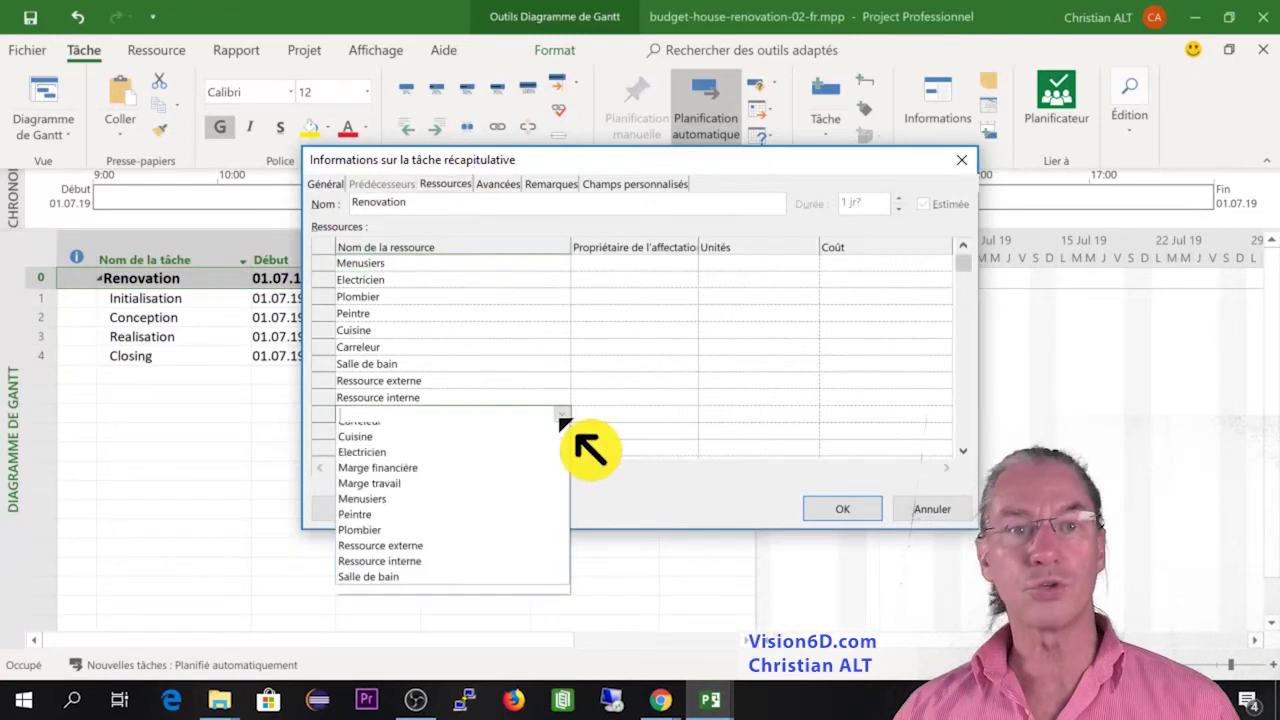
click(478, 478)
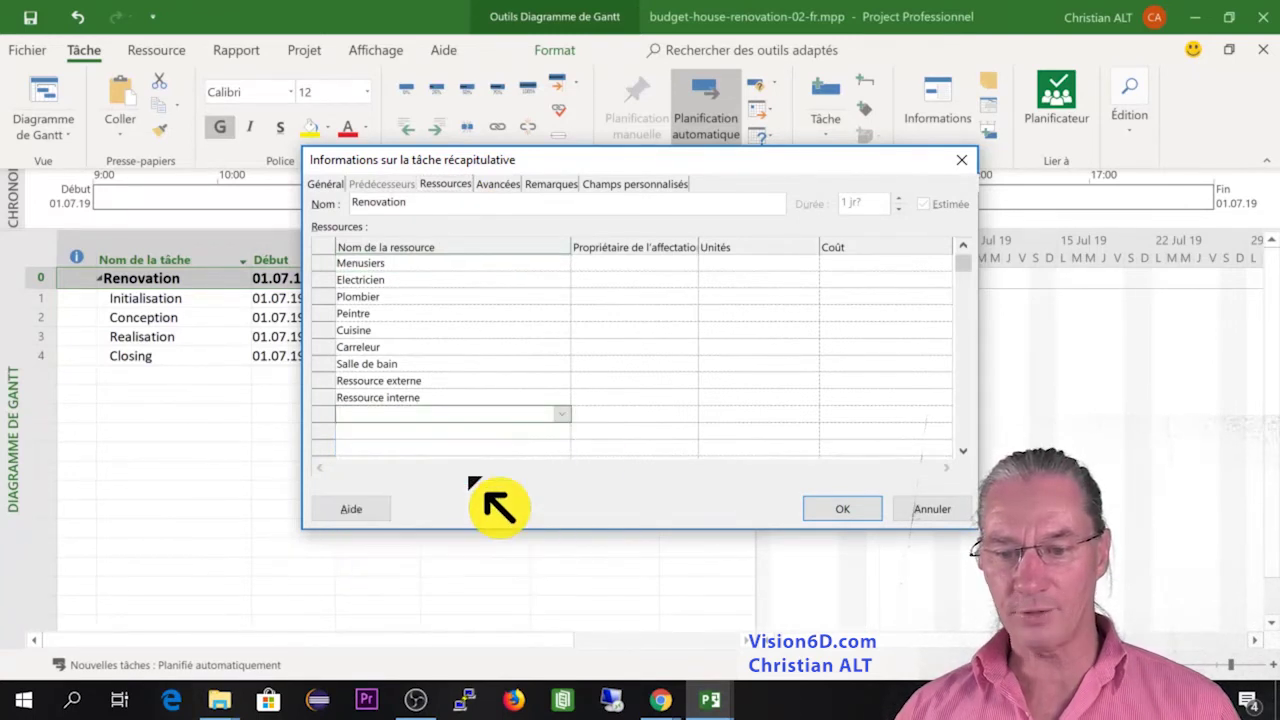
click(566, 431)
click(562, 430)
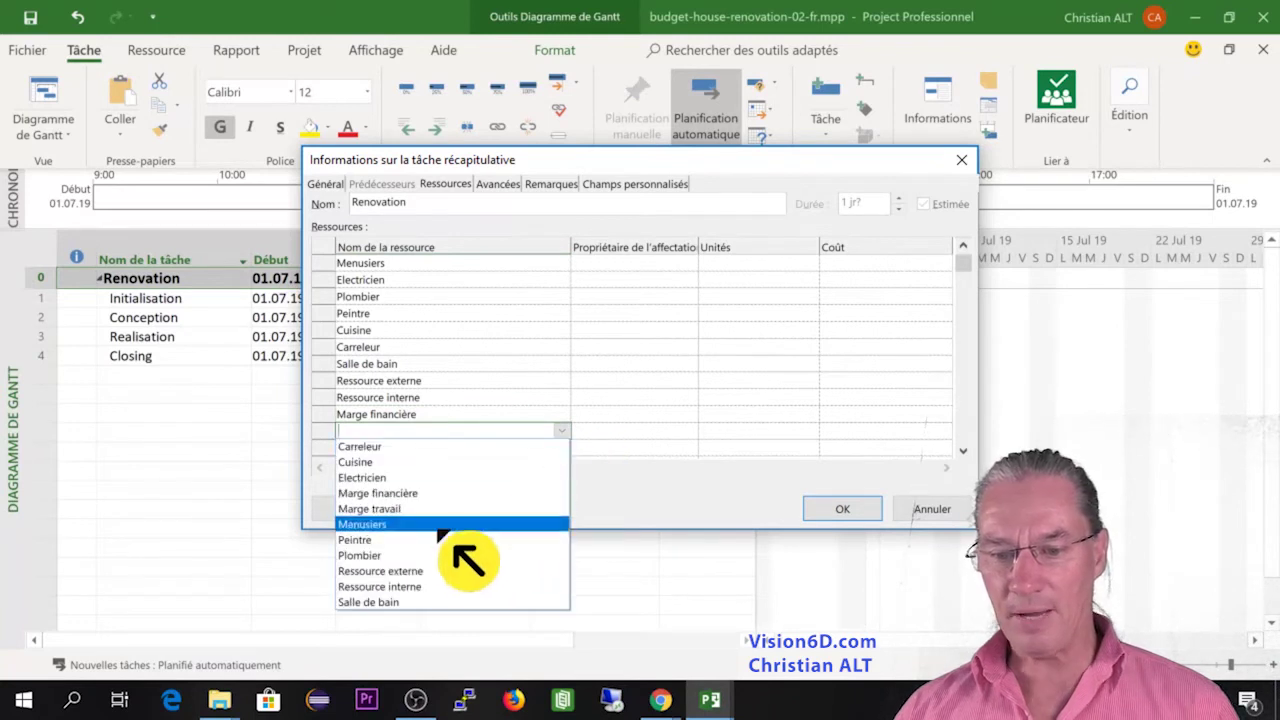
click(446, 509)
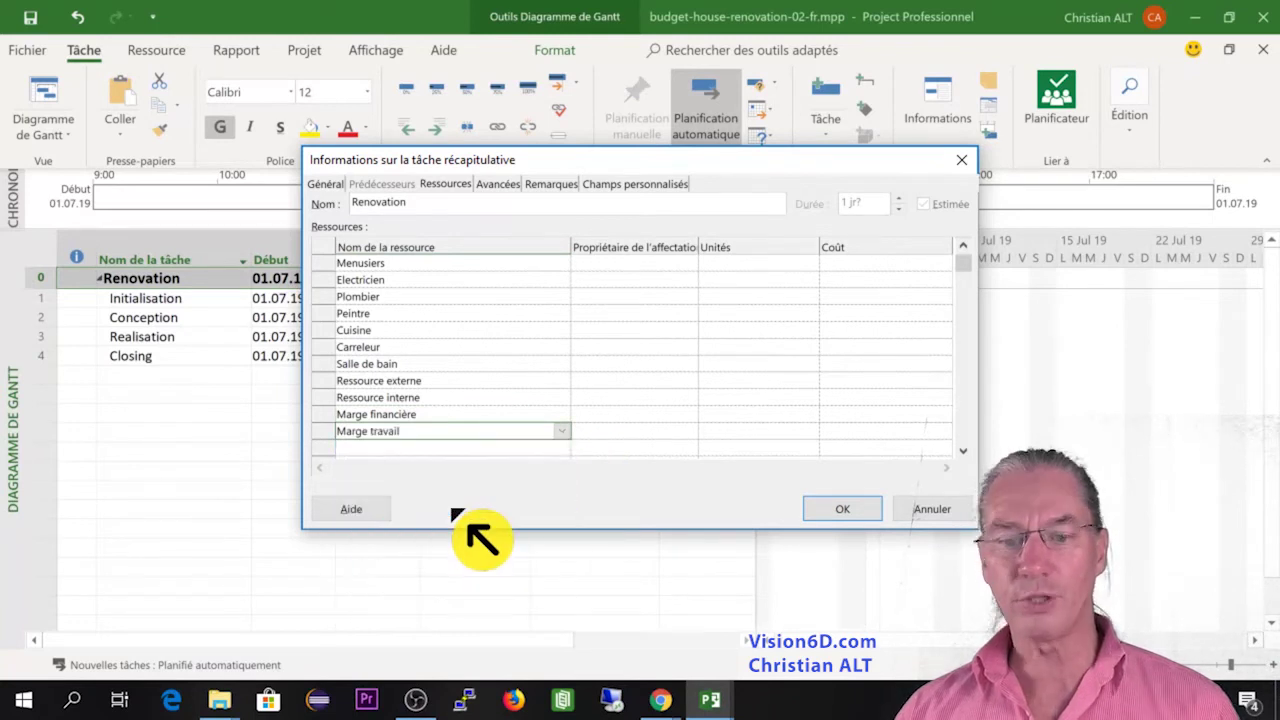
click(838, 510)
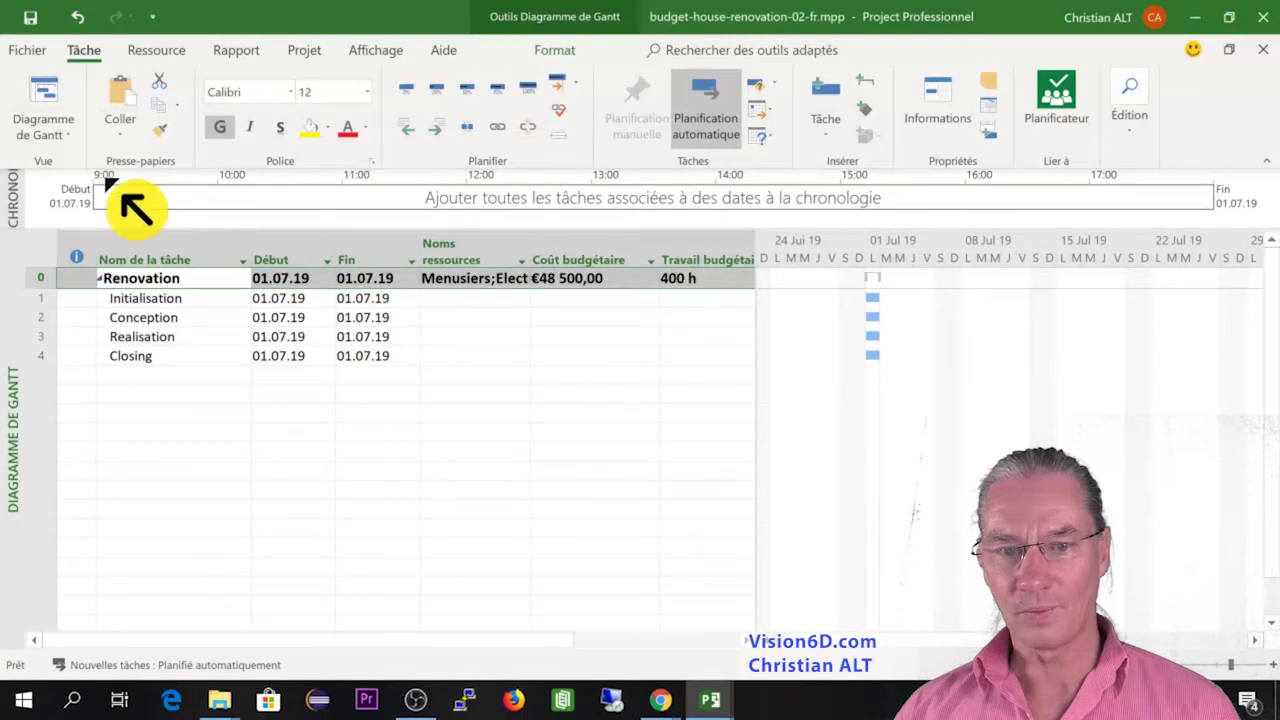
In the Utilisation des ressources view, set the Coût budgétaire of Marge financière's Renovation assignment to €4 000
click(70, 134)
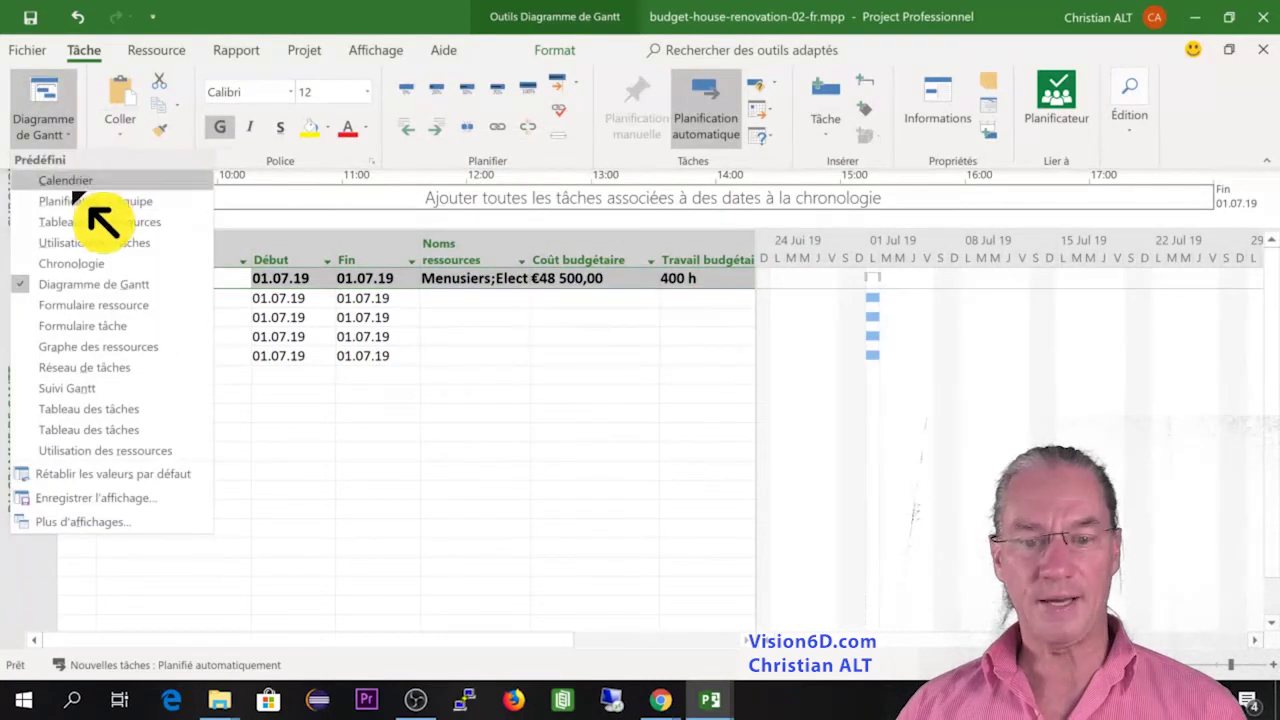
key(Escape)
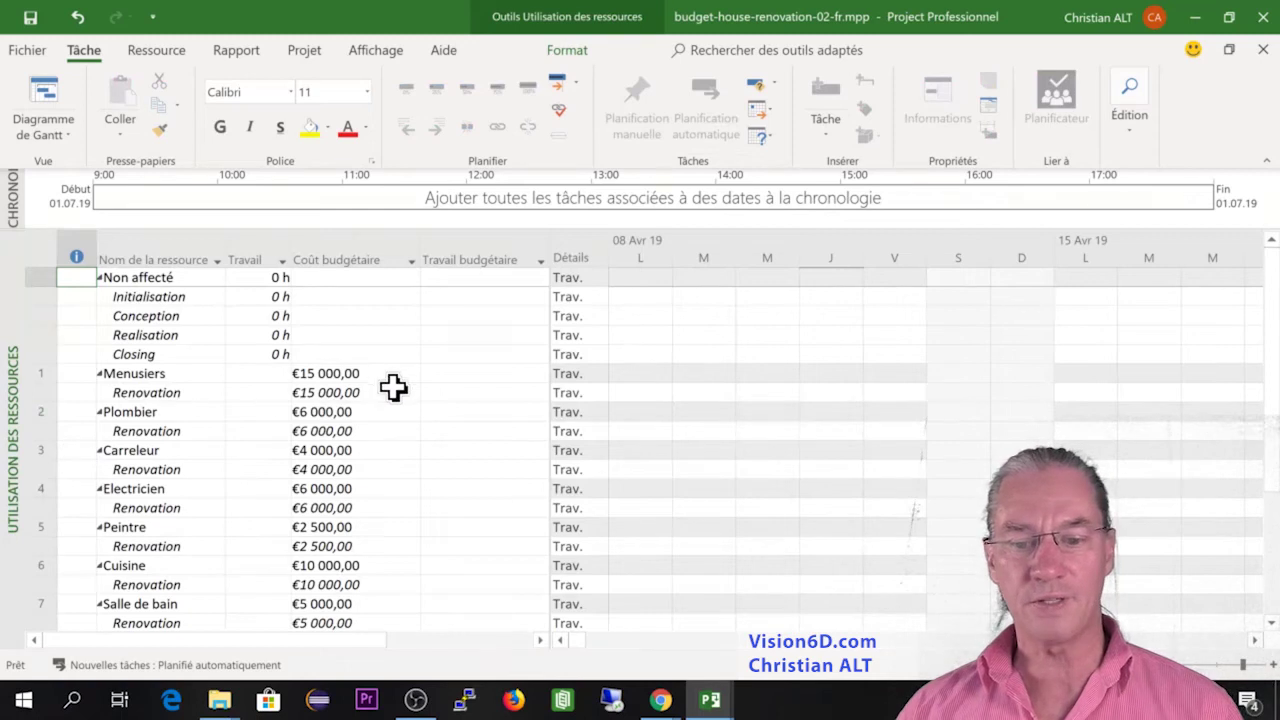
scroll(396, 385, down, 5)
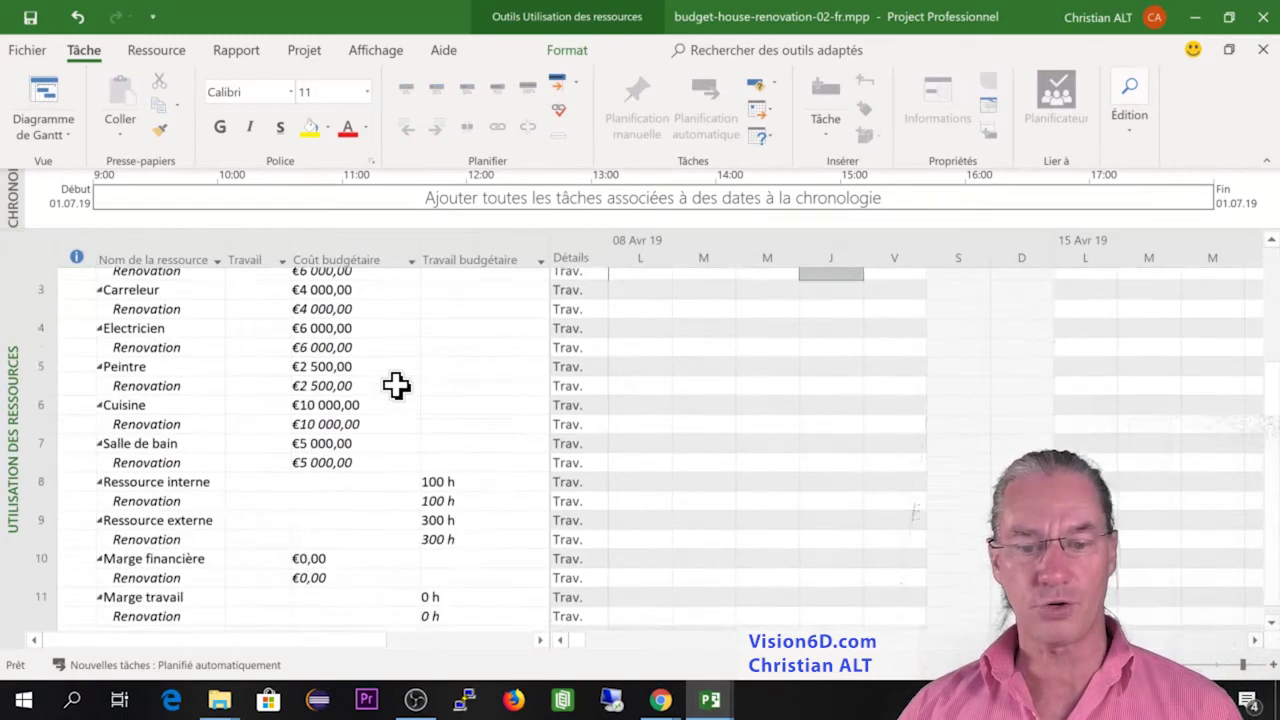
scroll(396, 385, down, 1)
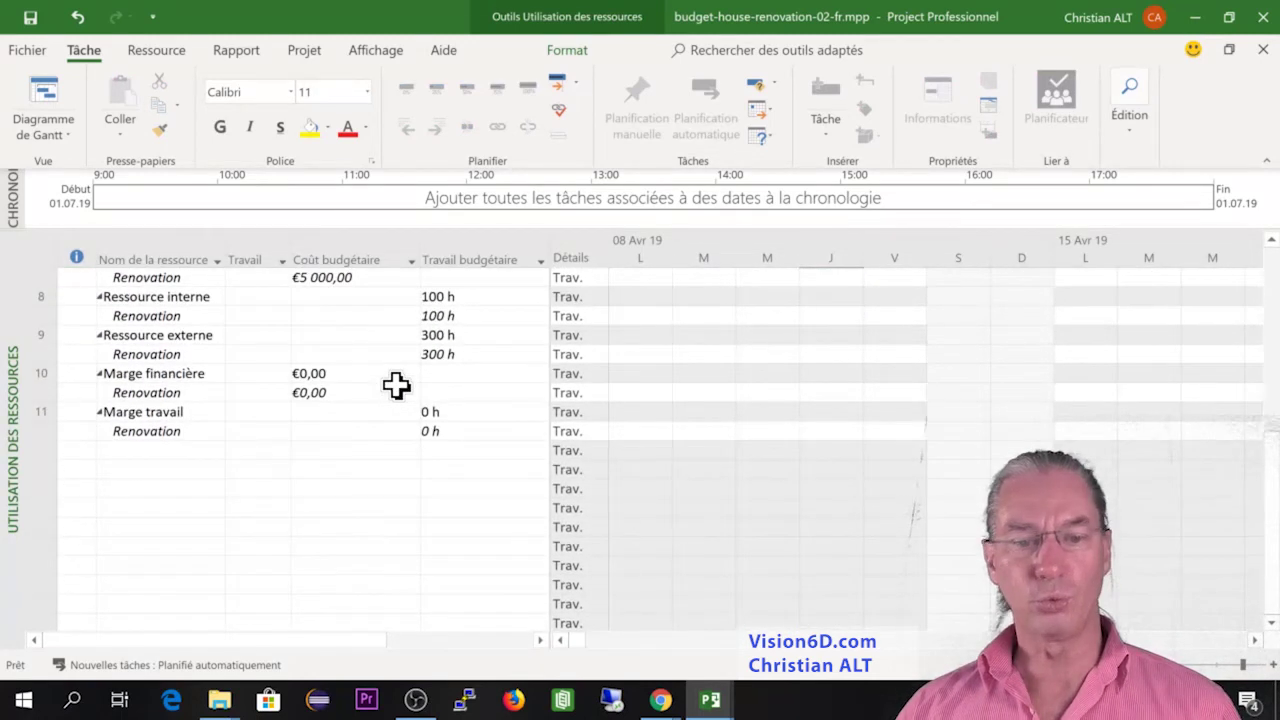
click(325, 394)
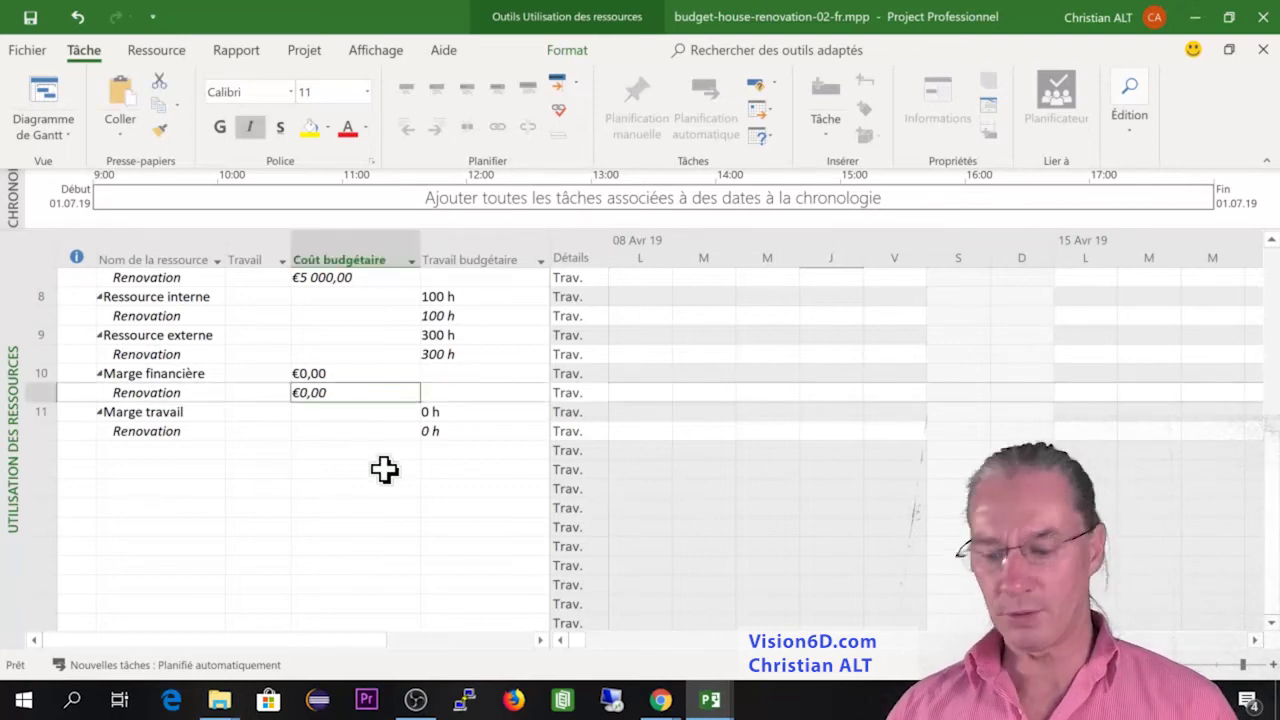
key(BackSpace)
text(4000)
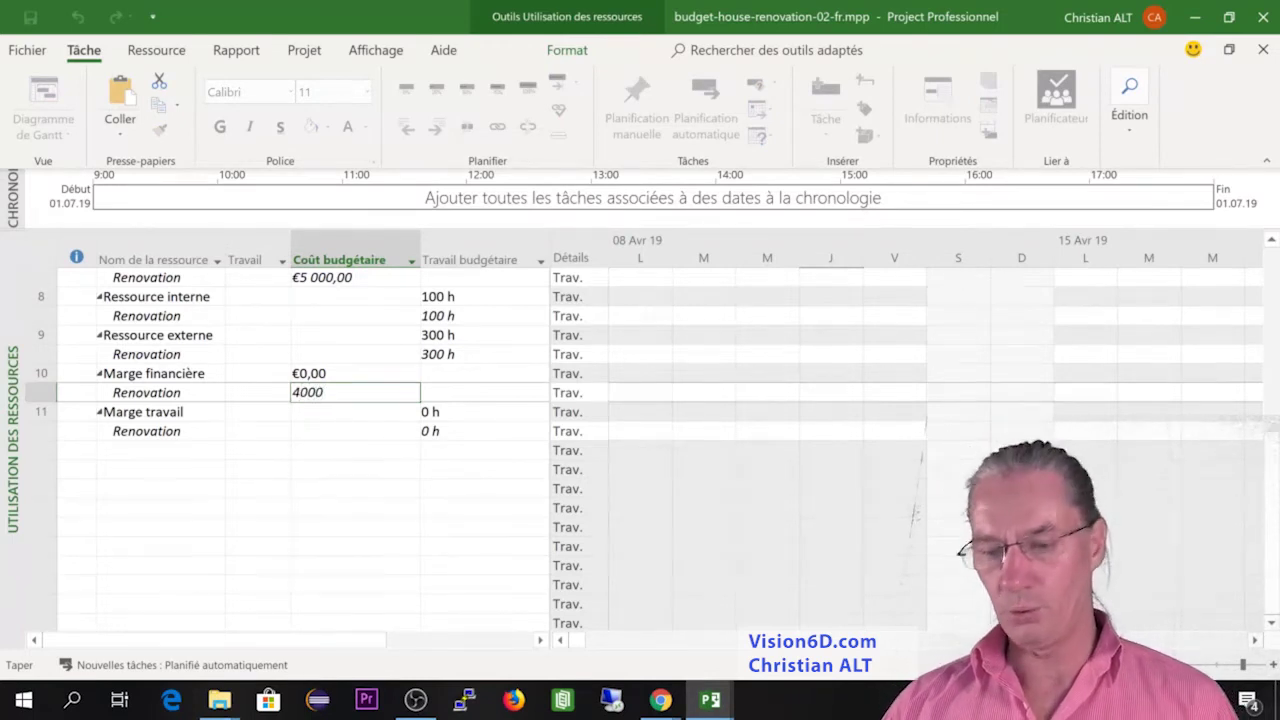
key(Return)
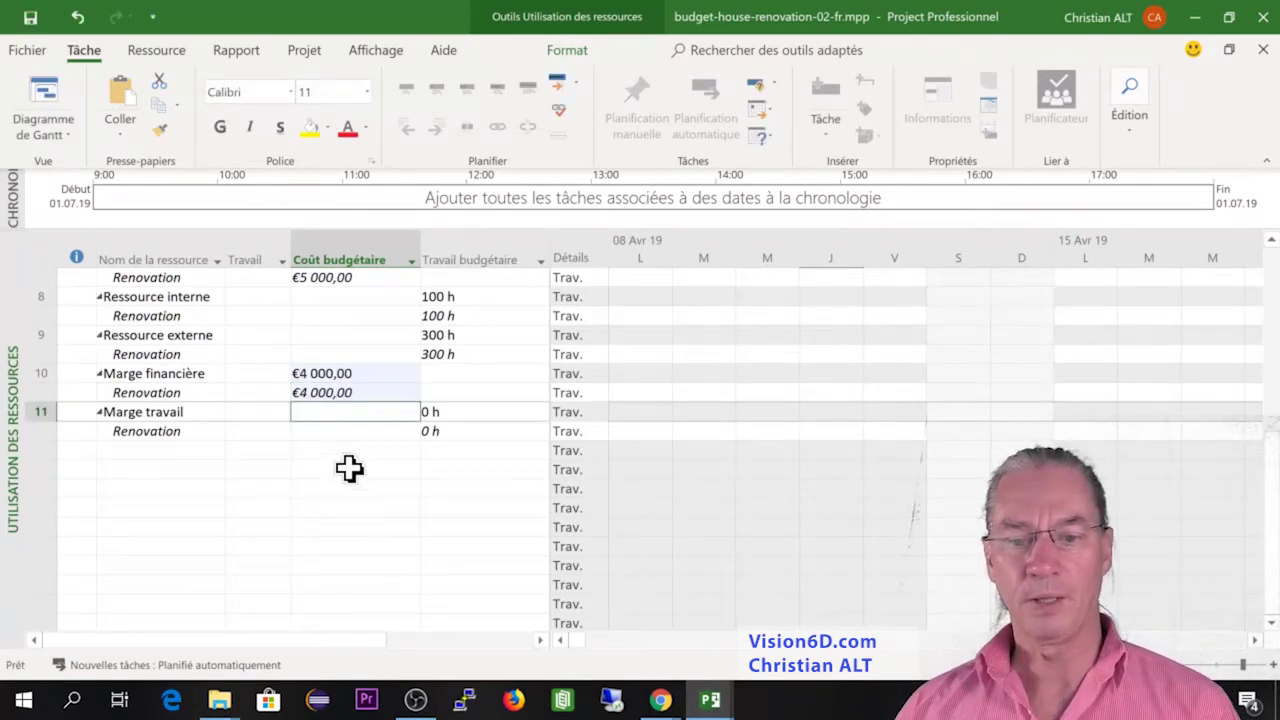
Set the Travail budgétaire of Marge travail's Renovation assignment to 40 h and return to the Diagramme de Gantt view
click(437, 431)
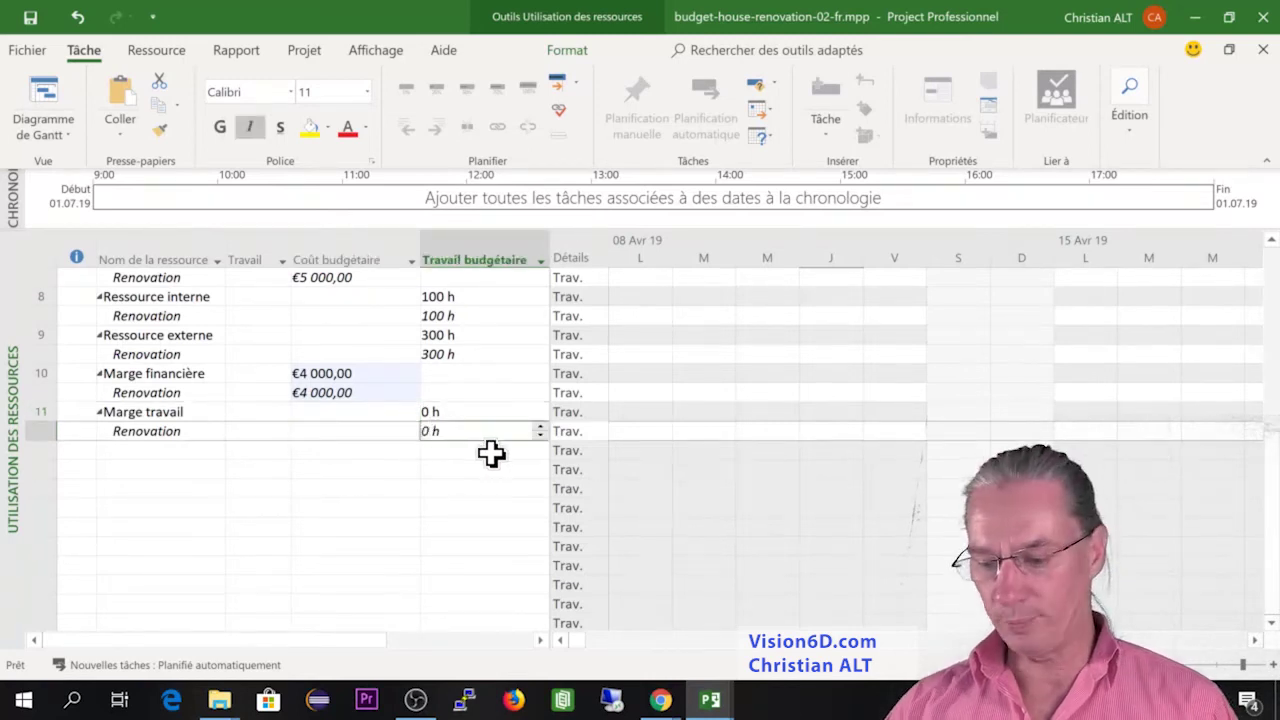
text(40)
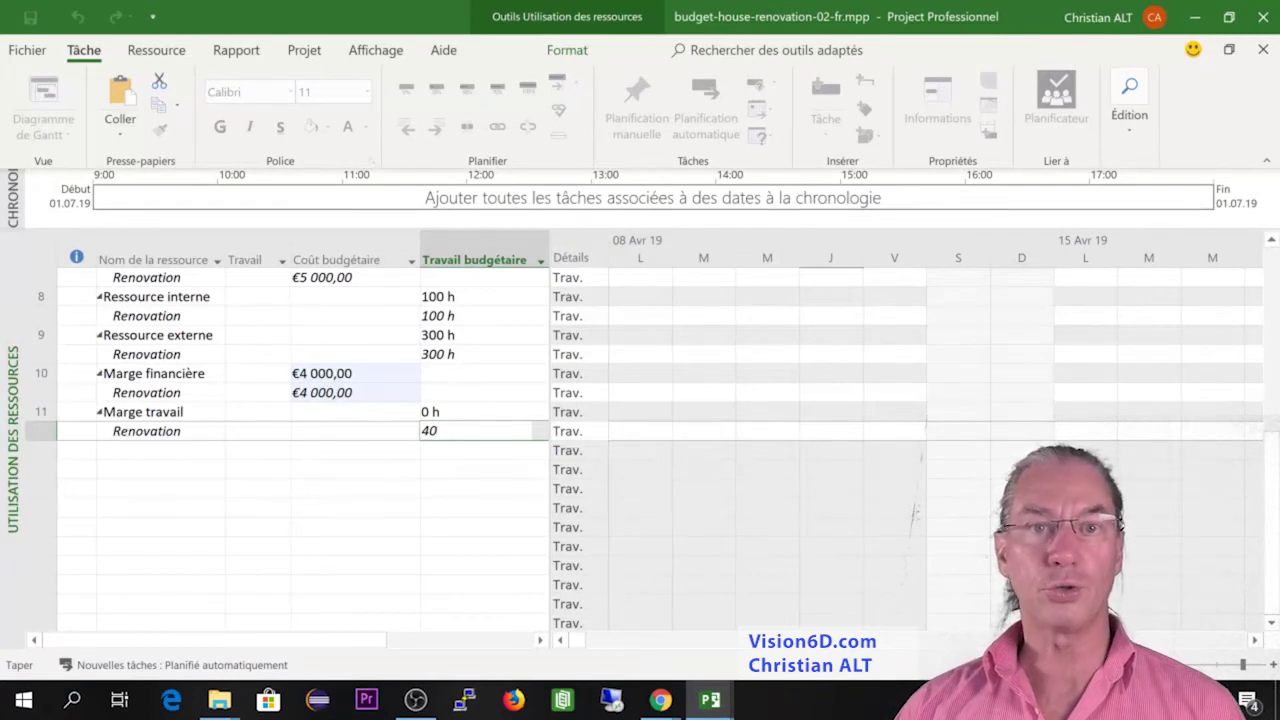
key(Return)
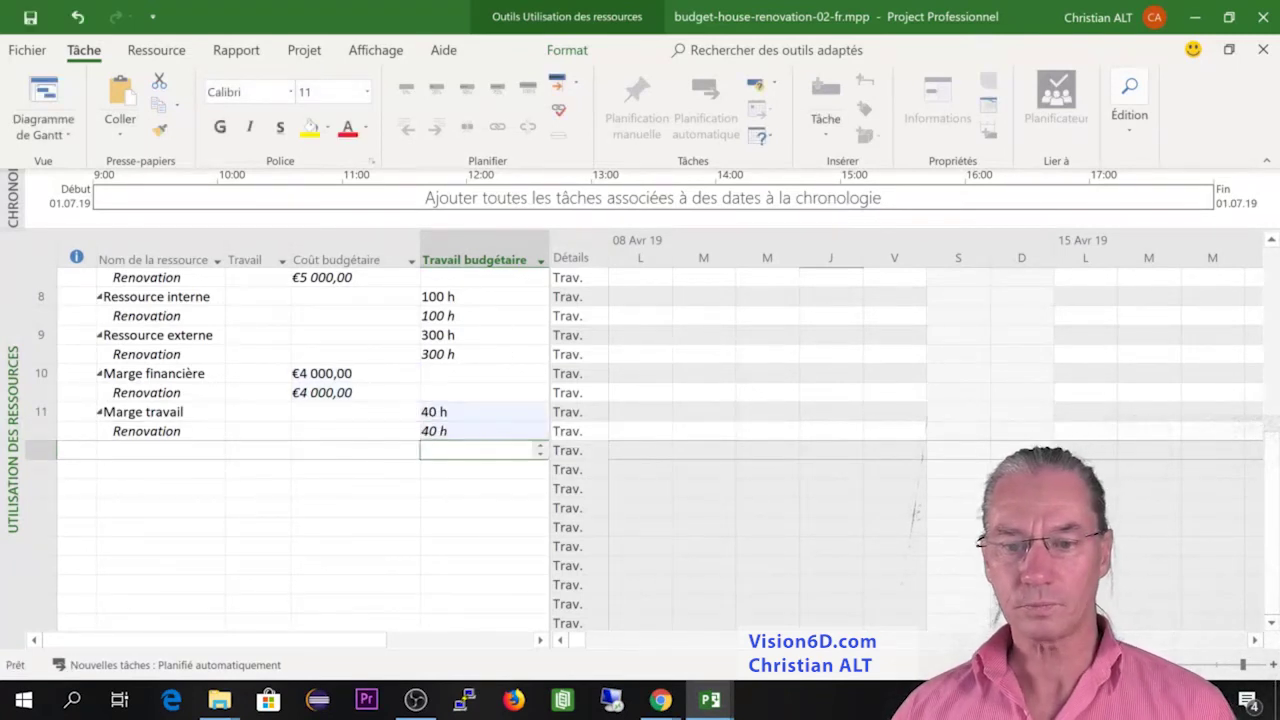
click(80, 100)
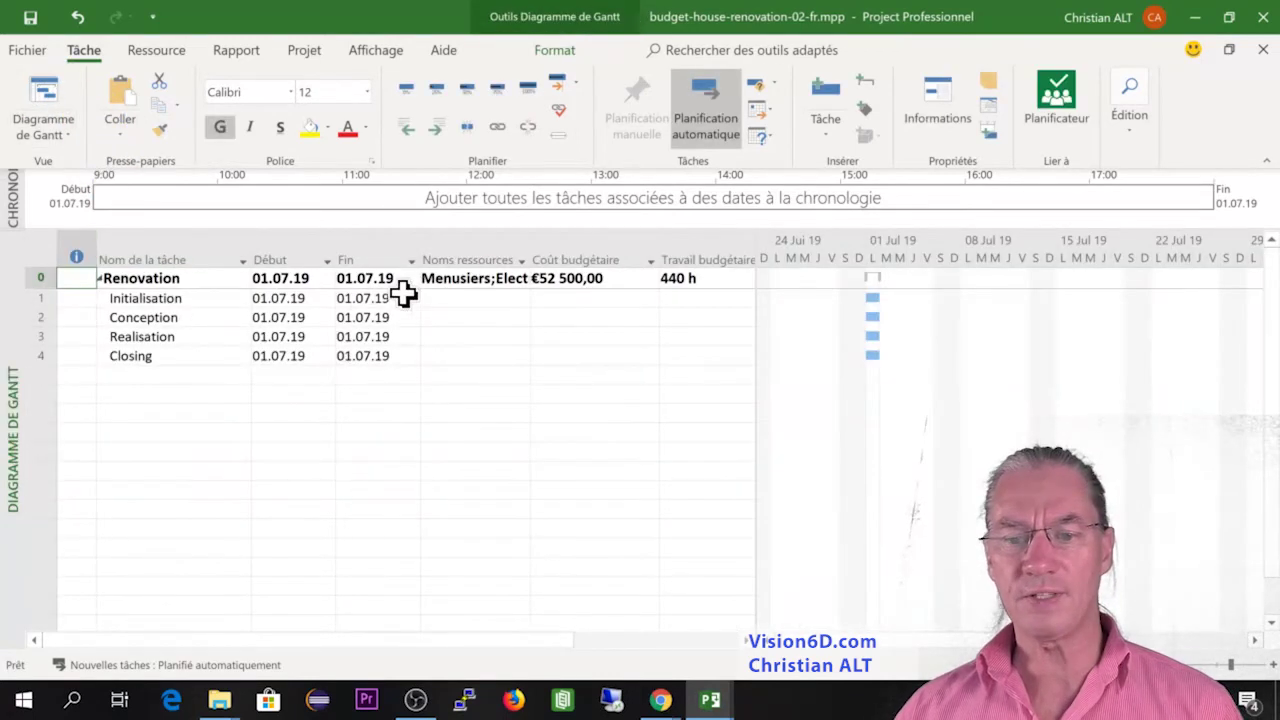